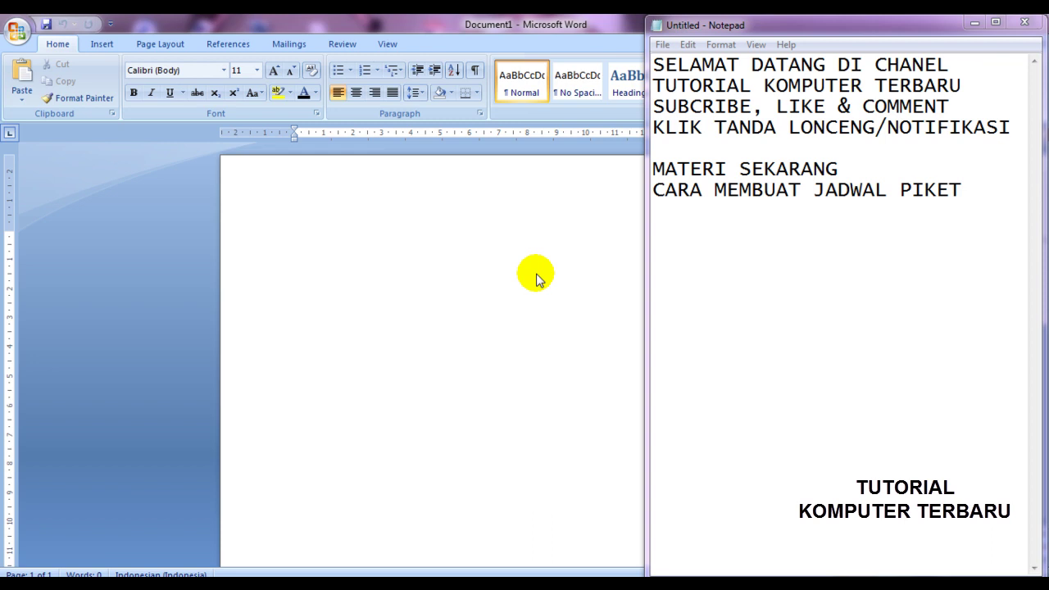
Step: On a new line below the Notepad notes, type step 1: RUBAH TAMPILAN HALAMAN MENJADI LANDSCAPE
click(961, 189)
key(Return)
text(1. r)
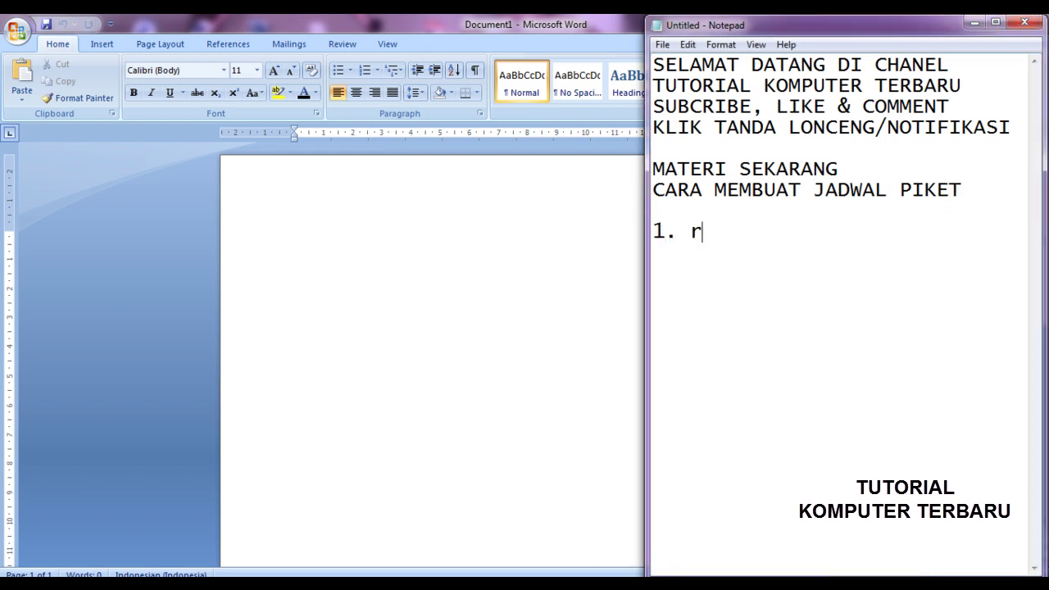
text(UB)
key(BackSpace)
key(BackSpace)
text(RUBAH TAMPILAN )
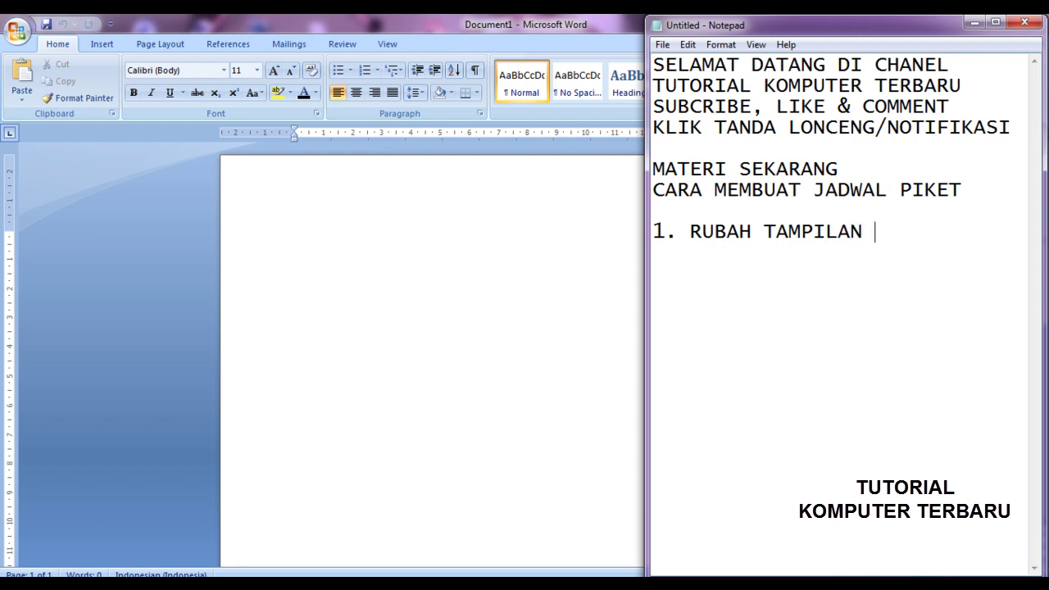
text(HALAMAN MENJADI LANDSCAPE)
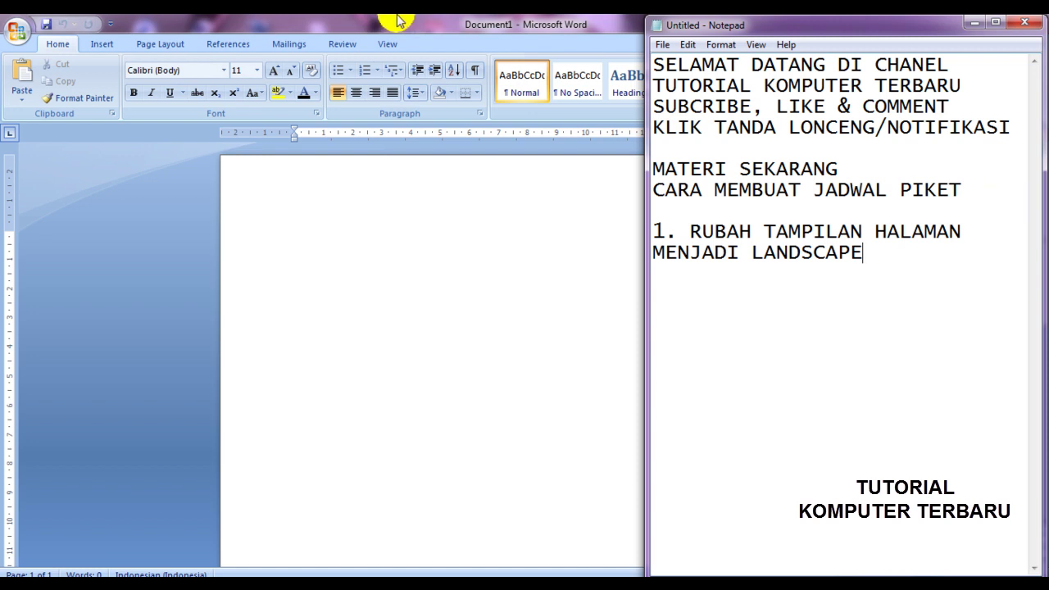
Step: Switch to Word and set the page orientation to Landscape from Page Layout
click(152, 45)
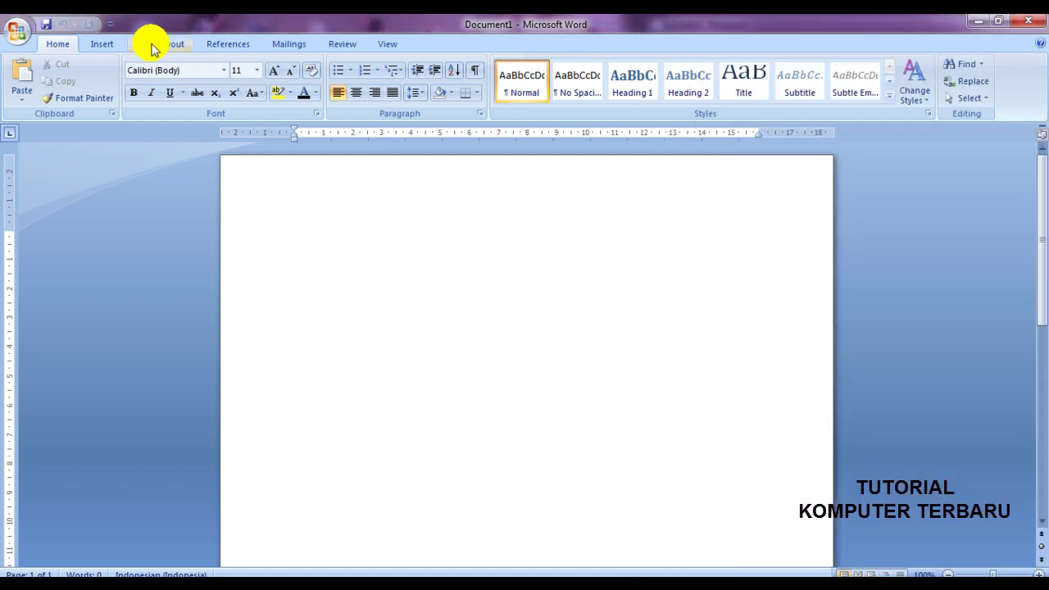
click(152, 46)
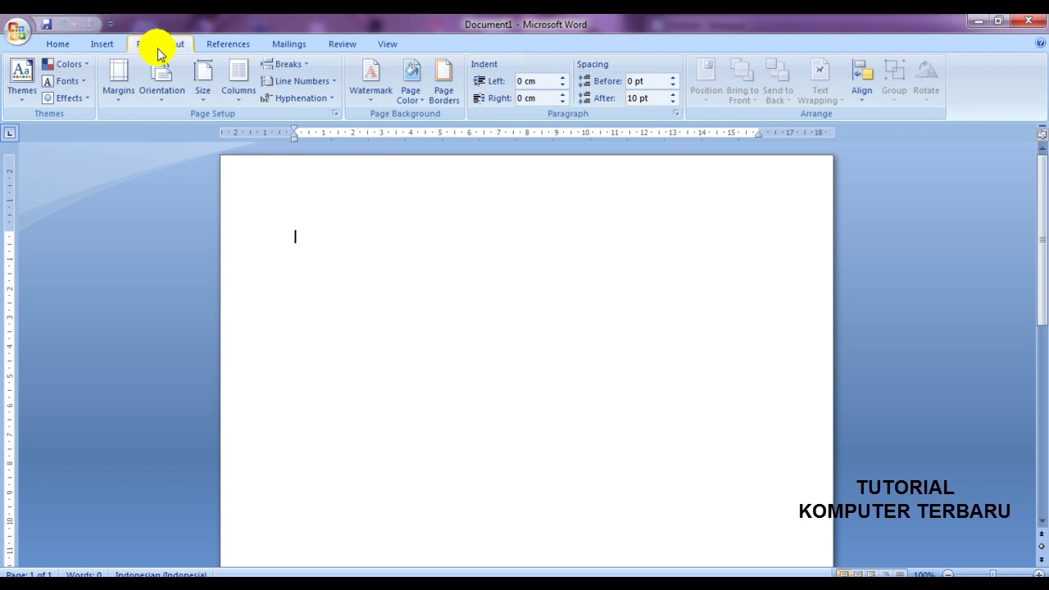
click(153, 102)
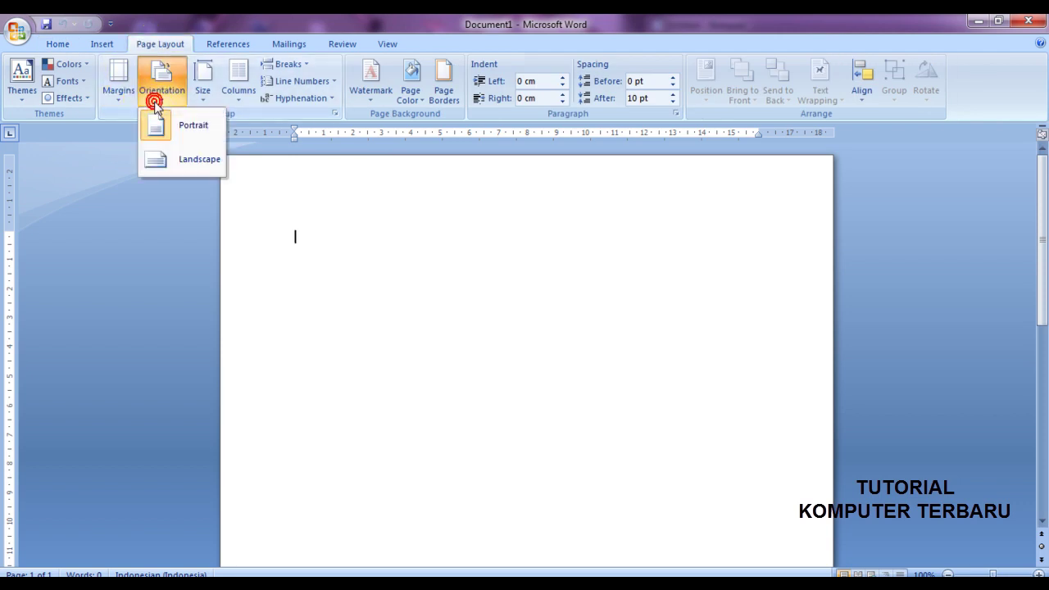
click(175, 158)
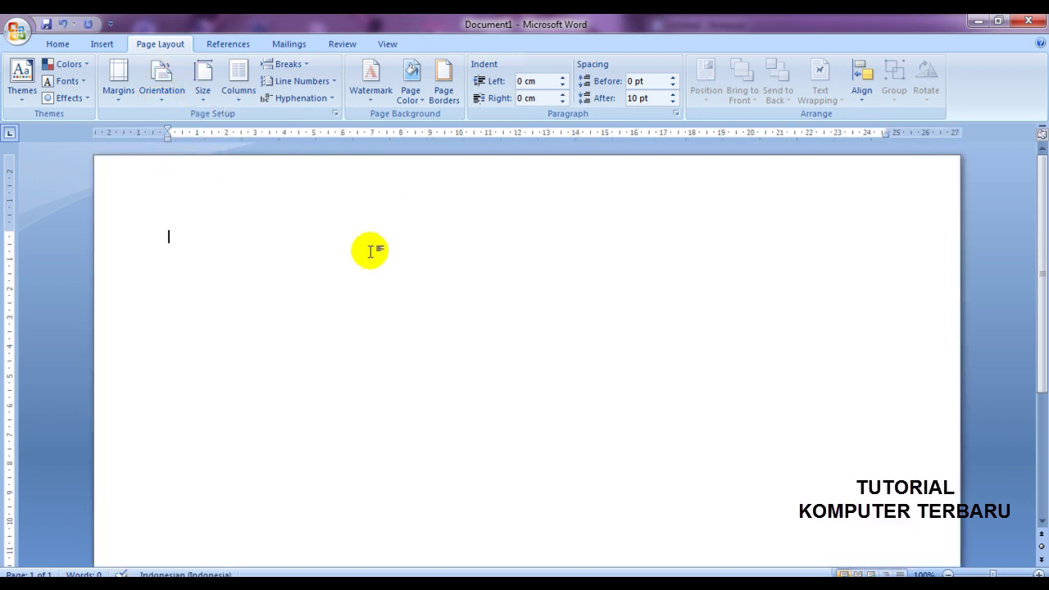
Step: Return to Word and show the Insert tab commands
mouse_move(310, 584)
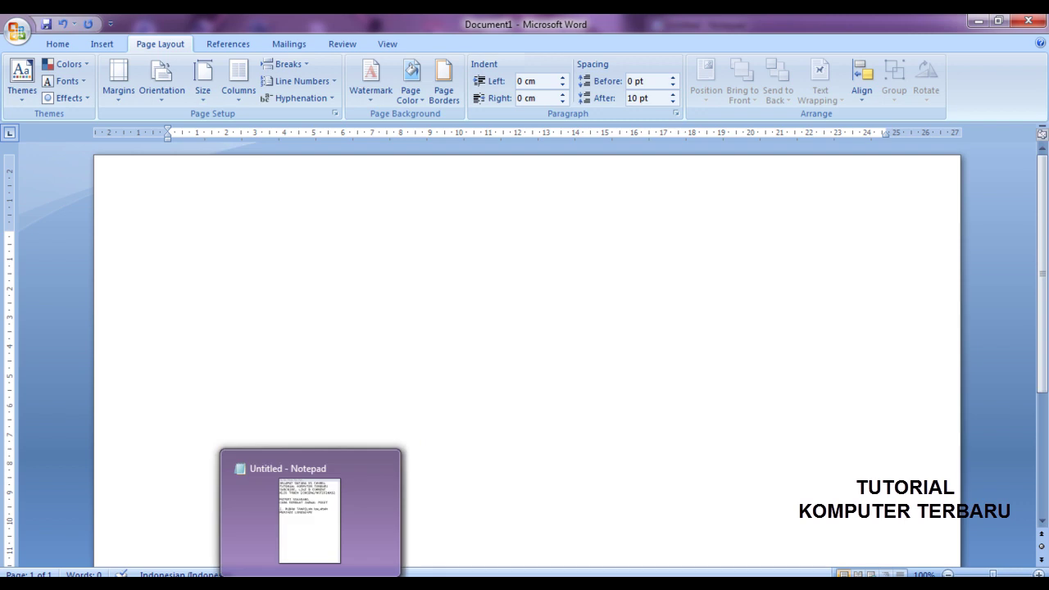
click(310, 583)
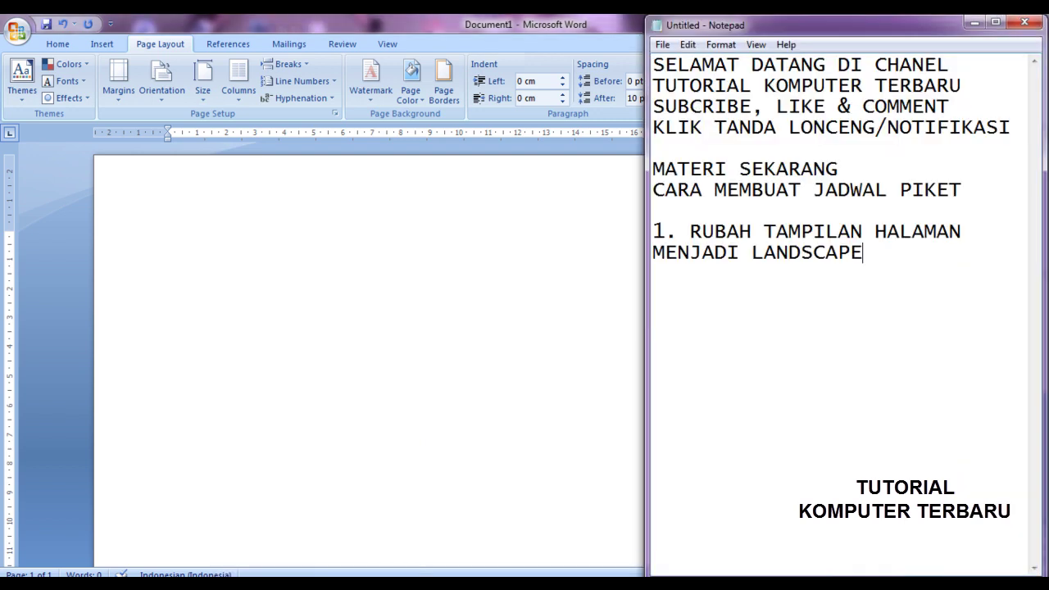
click(64, 44)
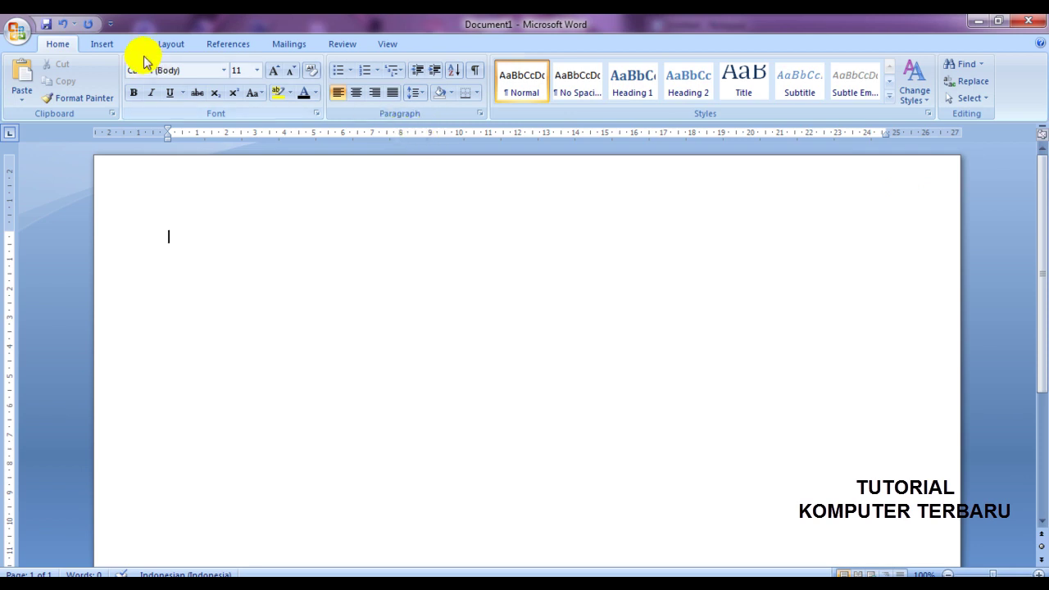
click(105, 45)
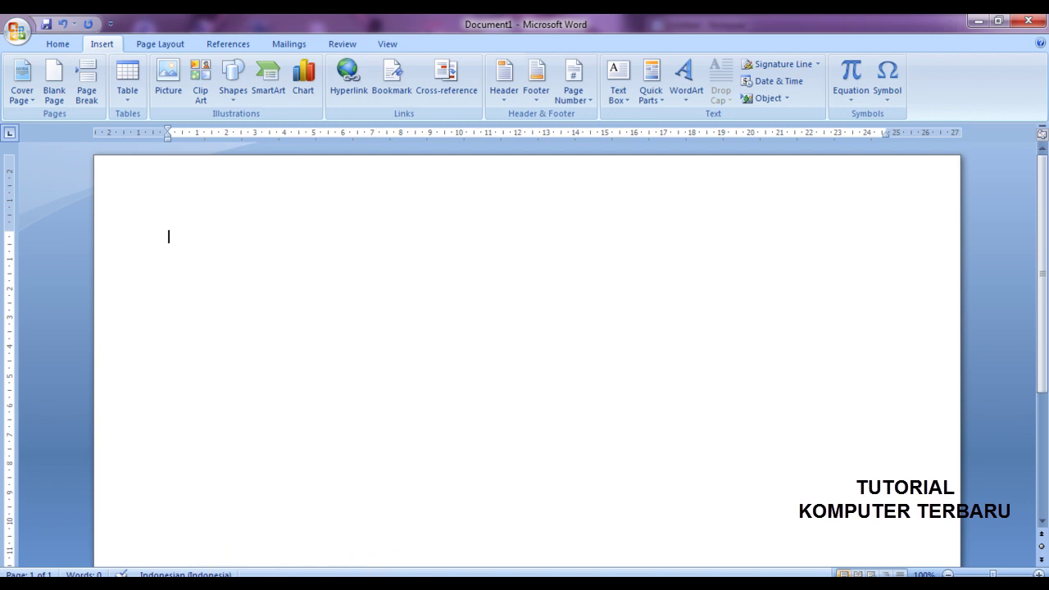
Step: In Notepad, type step 2 'KLIK SHAPES PADA INSERT' on a new line, then return to Word
key(alt+Tab)
key(Return)
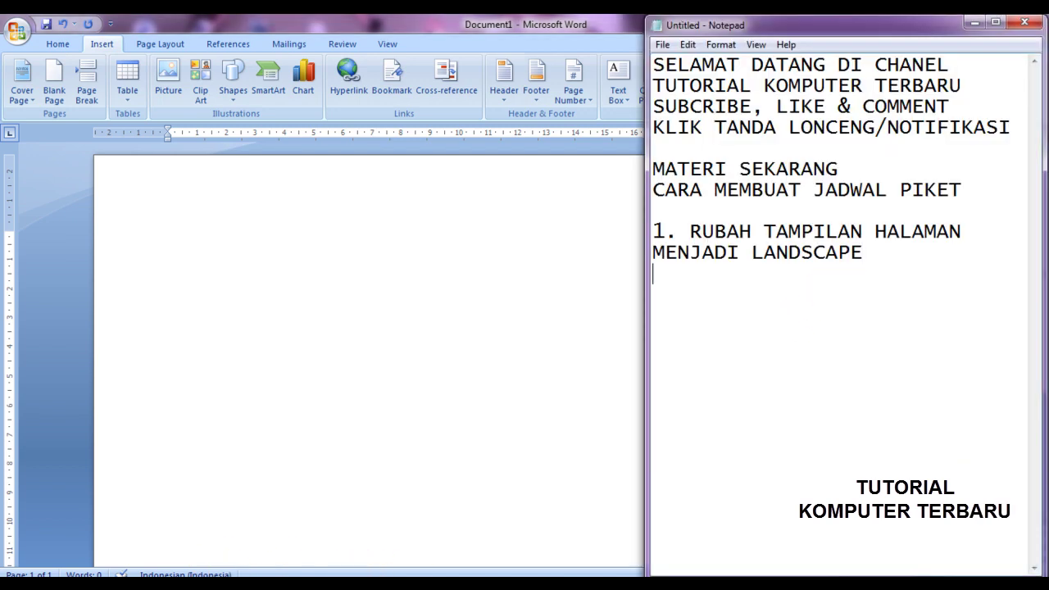
text(2. KLIK SH)
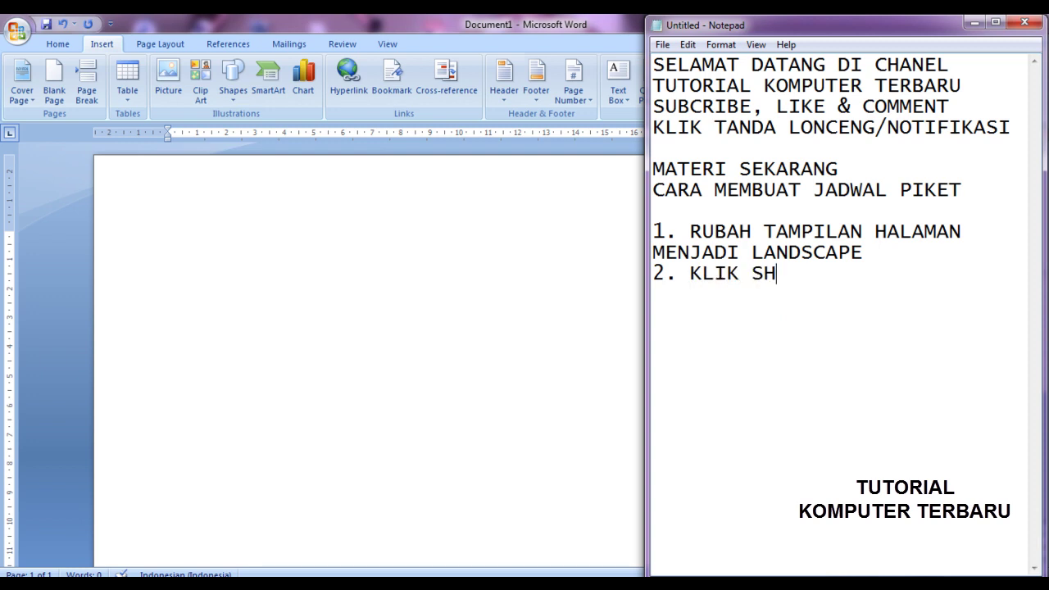
text(APES PADA INSERT)
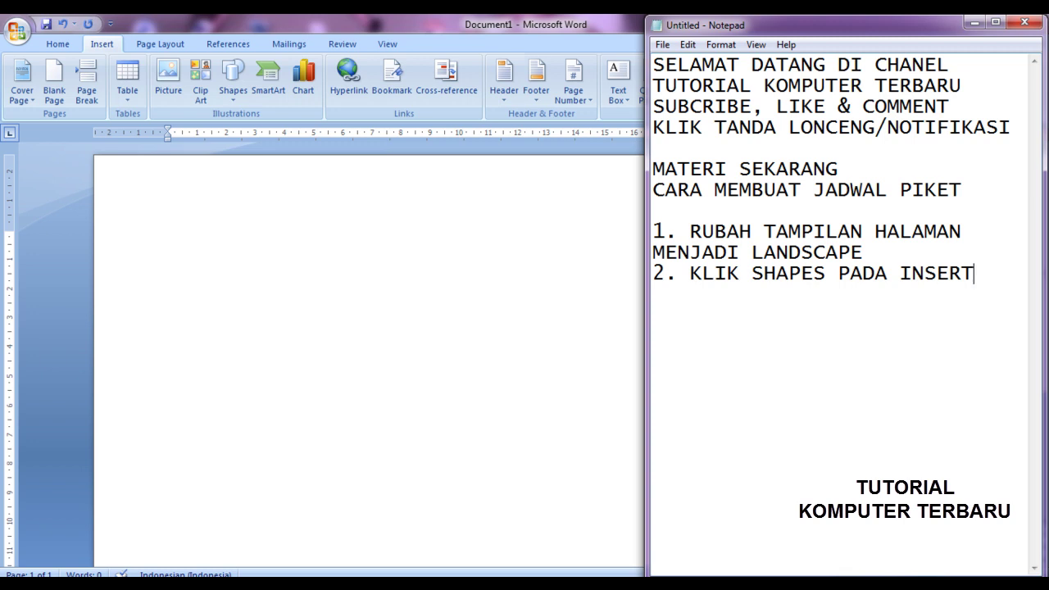
click(235, 101)
Step: Draw a ribbon banner across the upper page, widening and raising its centre panel
click(235, 101)
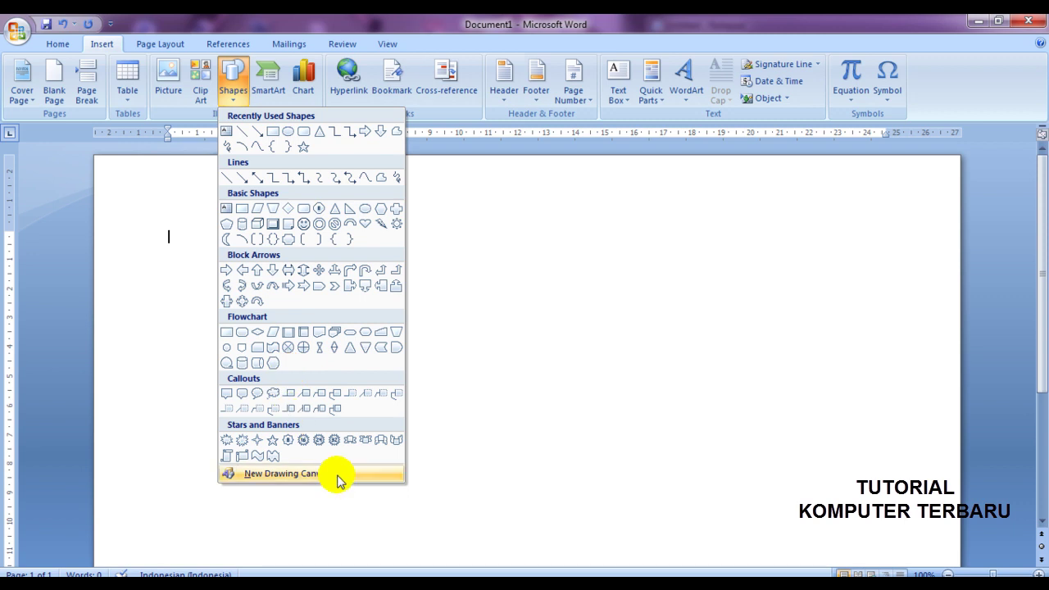
click(351, 440)
drag(267, 226, 733, 300)
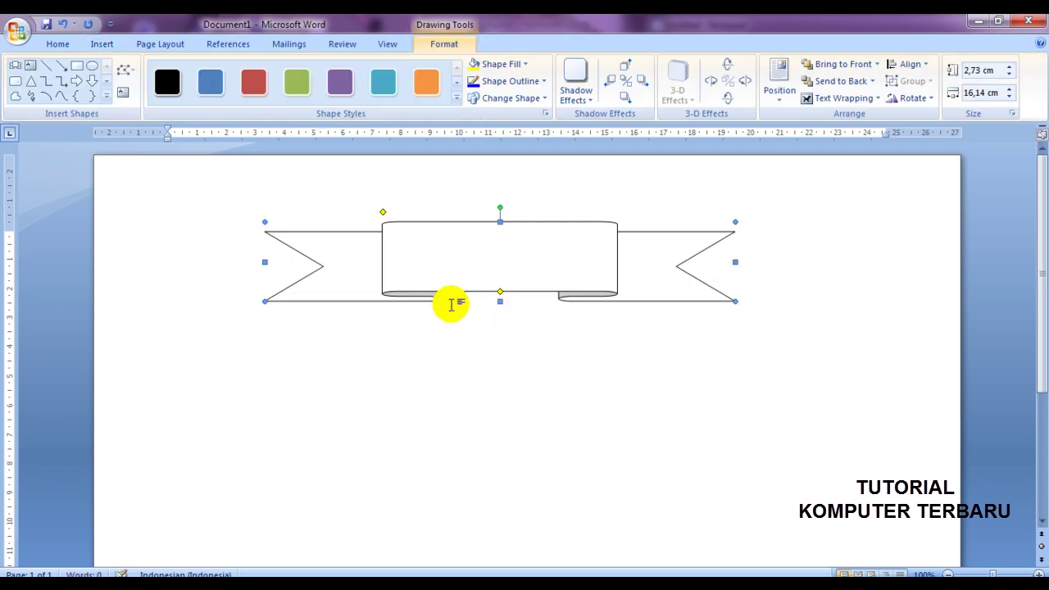
drag(382, 211, 342, 212)
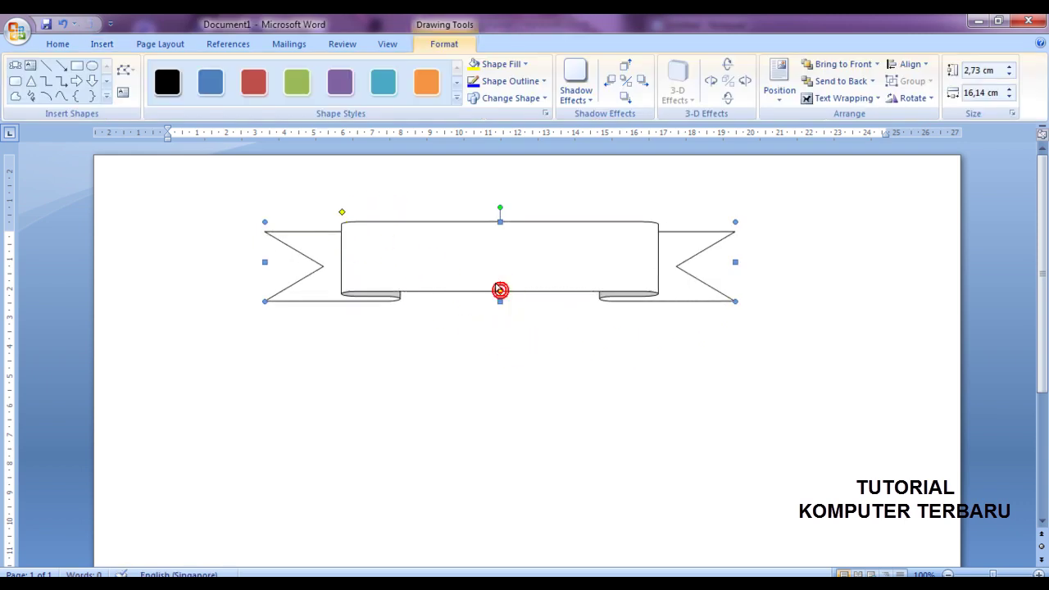
drag(499, 292, 499, 262)
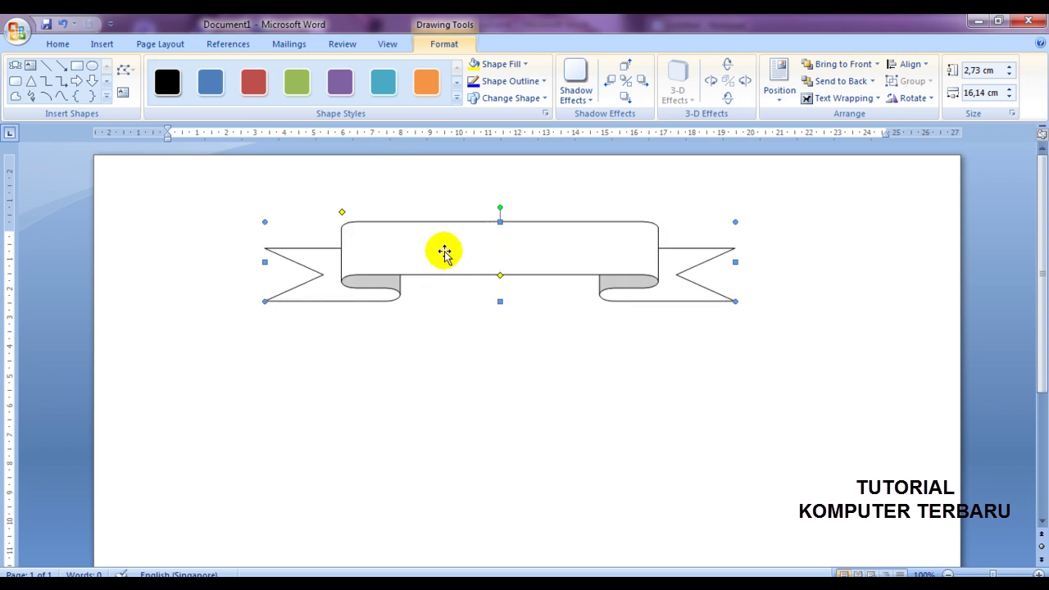
Step: Place a small text box over the banner and select it
click(30, 65)
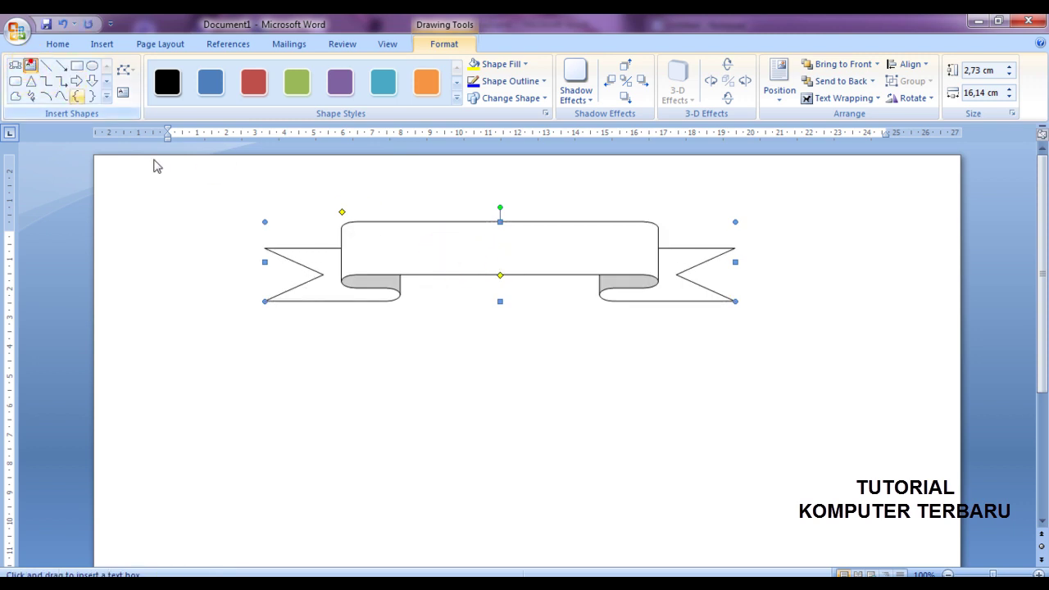
click(408, 238)
click(466, 239)
Step: Delete the stray text box and select the banner shape
key(Delete)
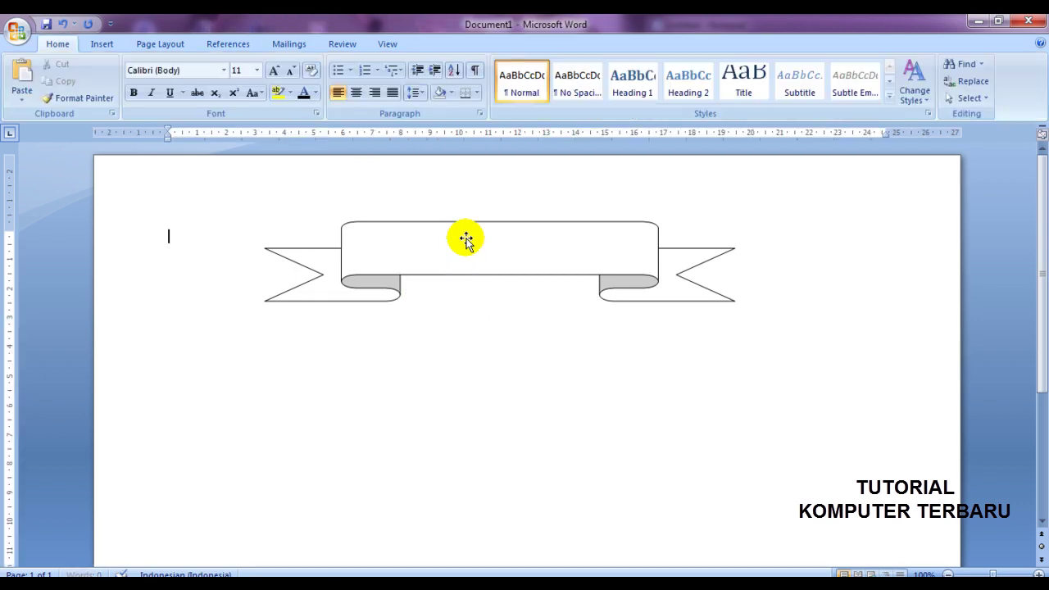
click(466, 238)
double_click(466, 238)
click(466, 238)
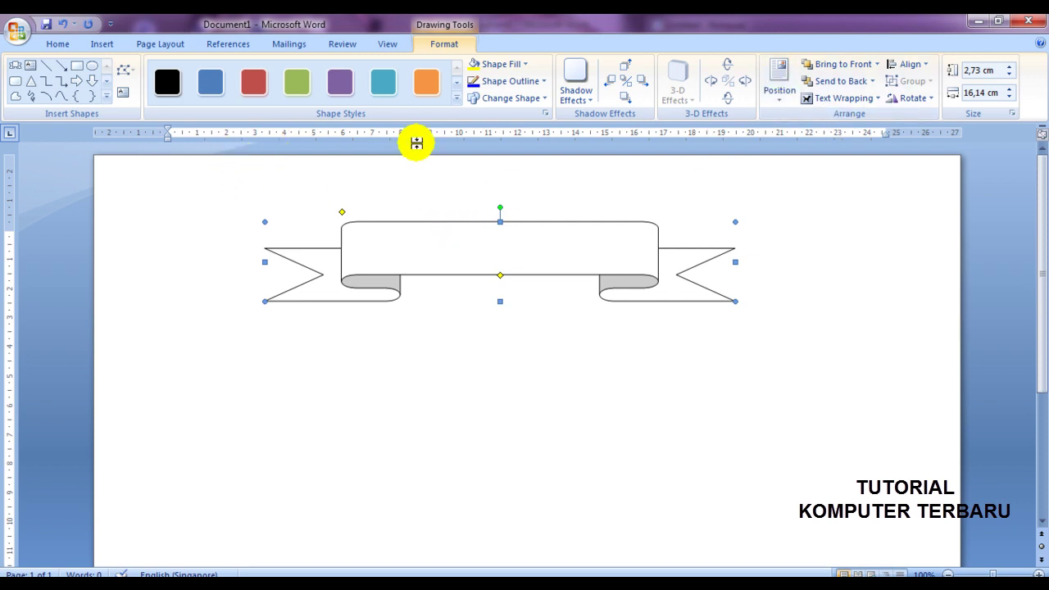
Step: Type the heading 'JADWAL PIKET KELAS 3' inside the banner and select it
click(122, 95)
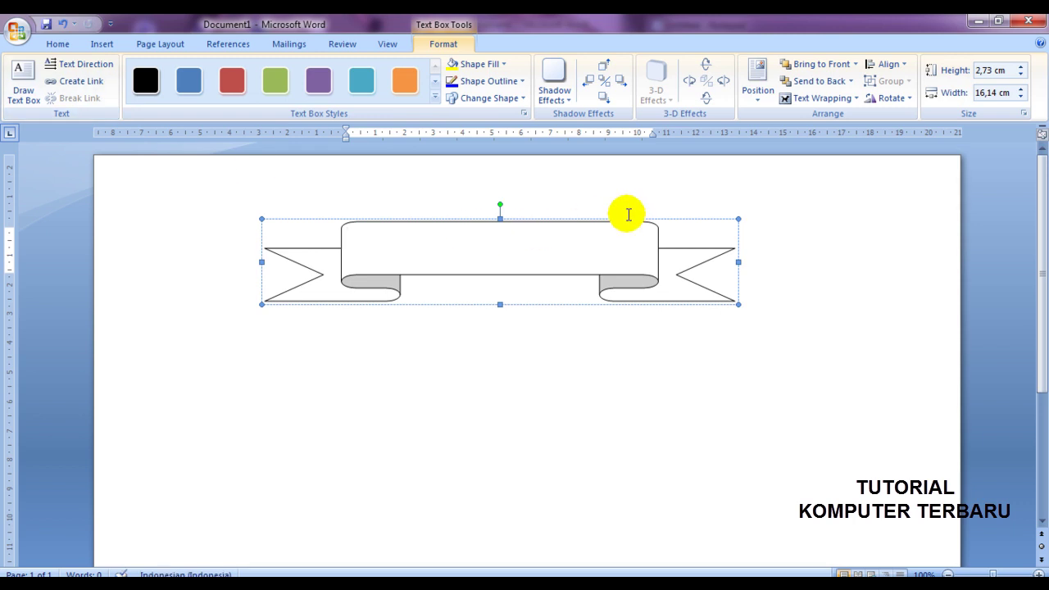
text(JA)
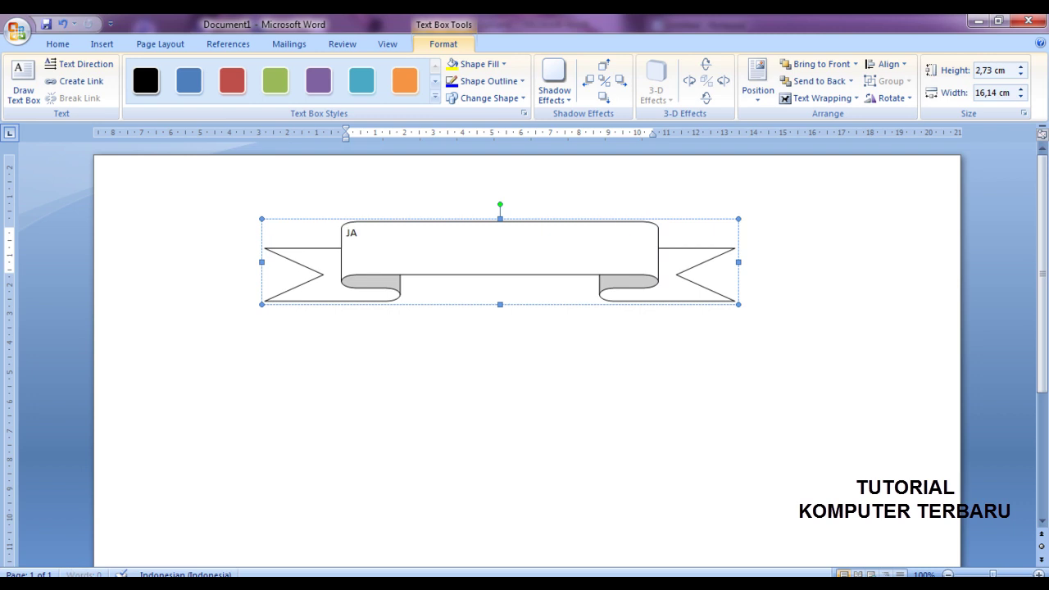
text(DWAL PIKET)
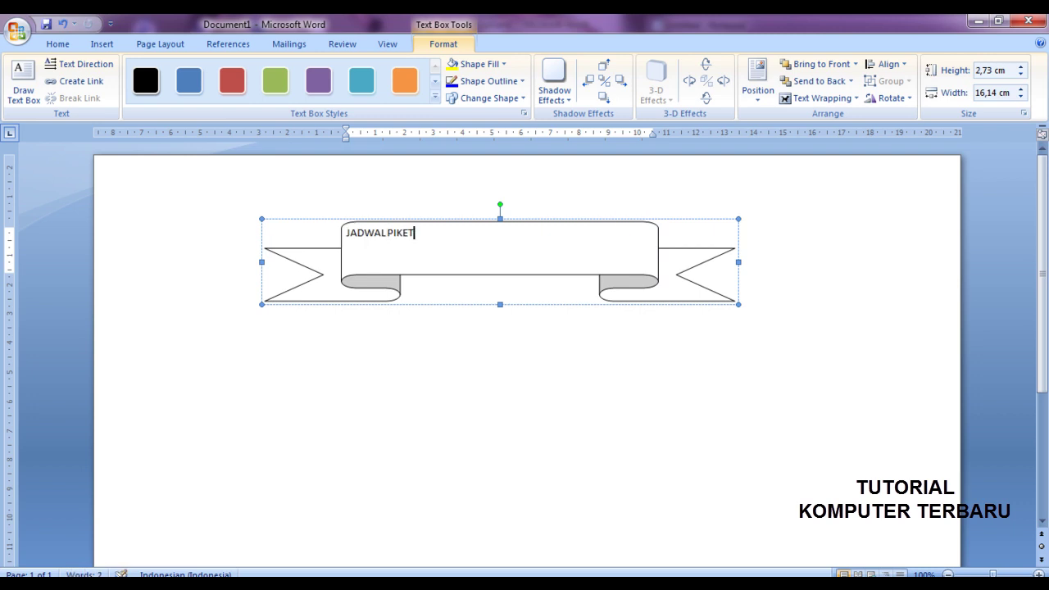
text(K)
text(3)
key(ctrl+shift+Left)
key(ctrl+shift+Left)
key(ctrl+shift+Left)
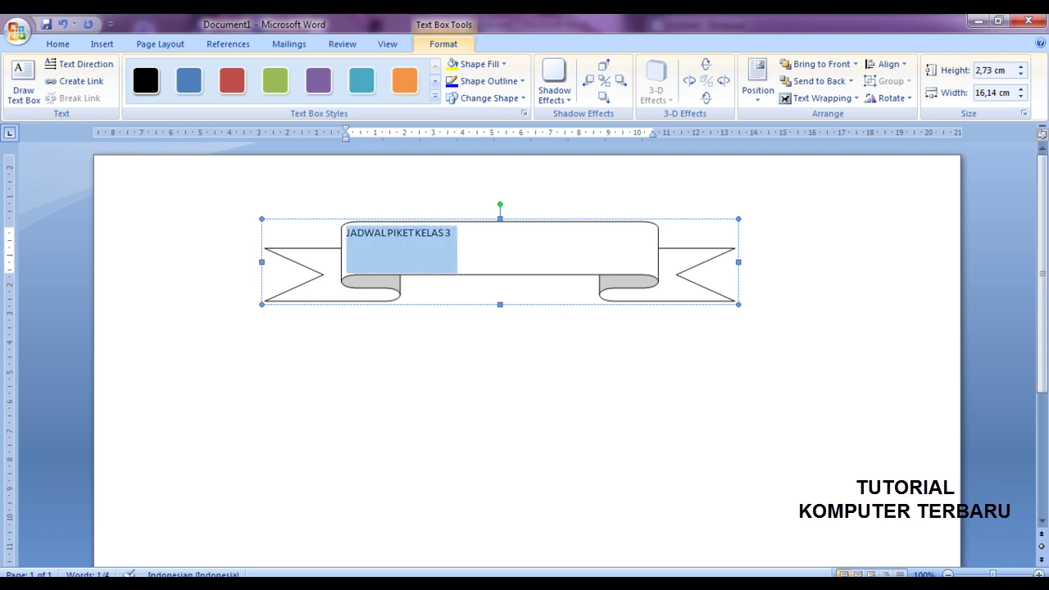
key(ctrl+shift+Left)
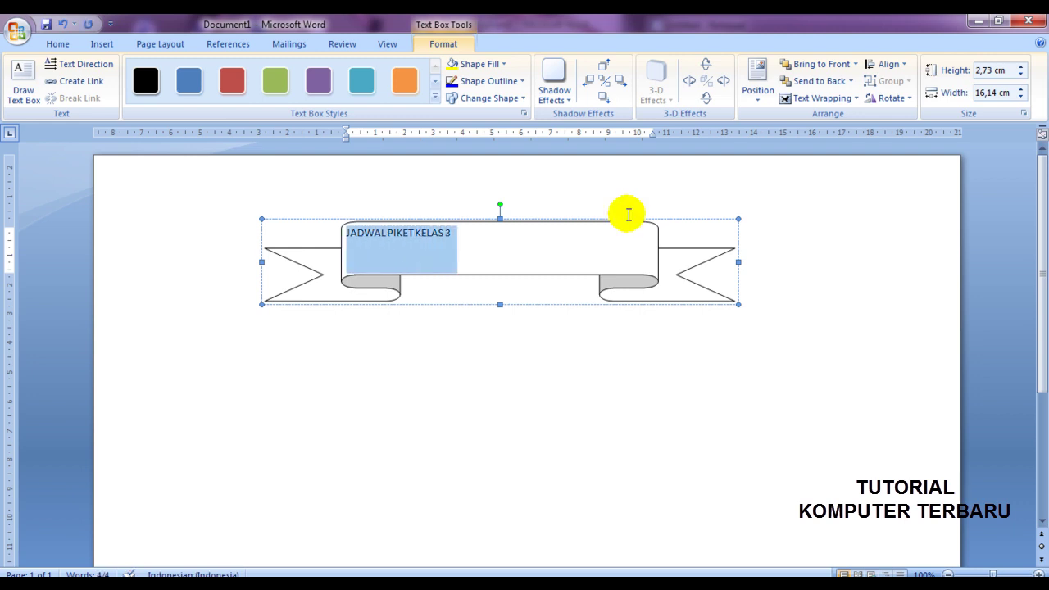
Step: Centre the banner heading and set it to 20 pt
click(54, 43)
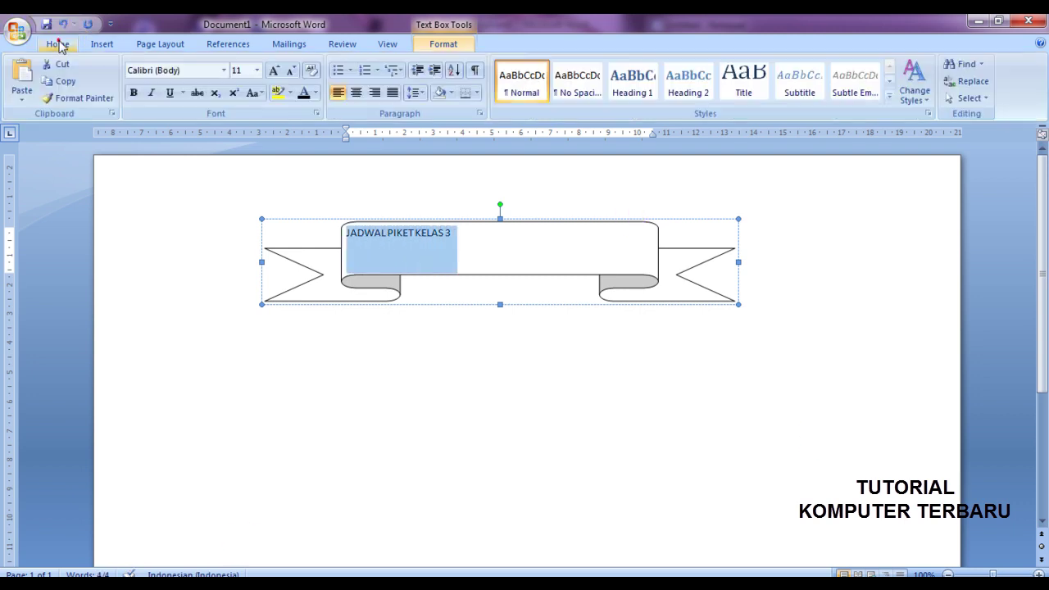
click(357, 93)
click(258, 71)
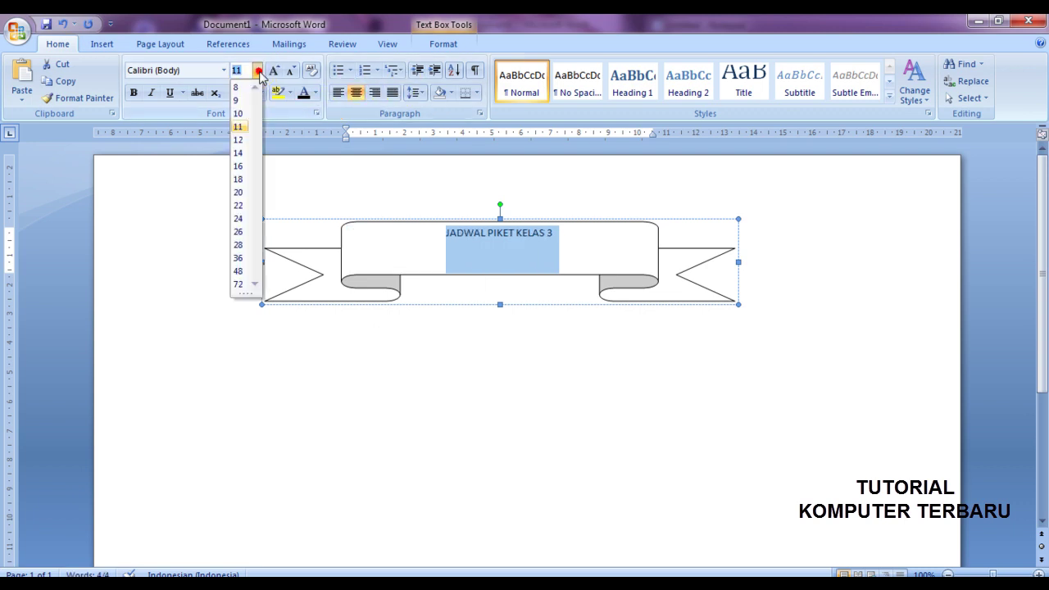
click(238, 192)
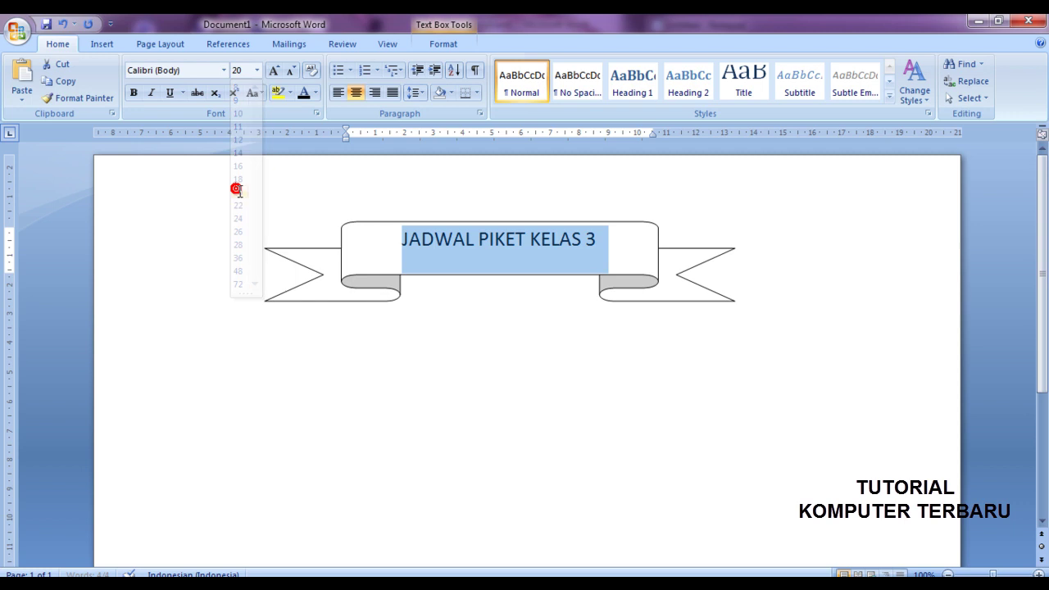
Step: Widen the banner's centre panel, flatten the ribbon, and stretch it further right
click(376, 282)
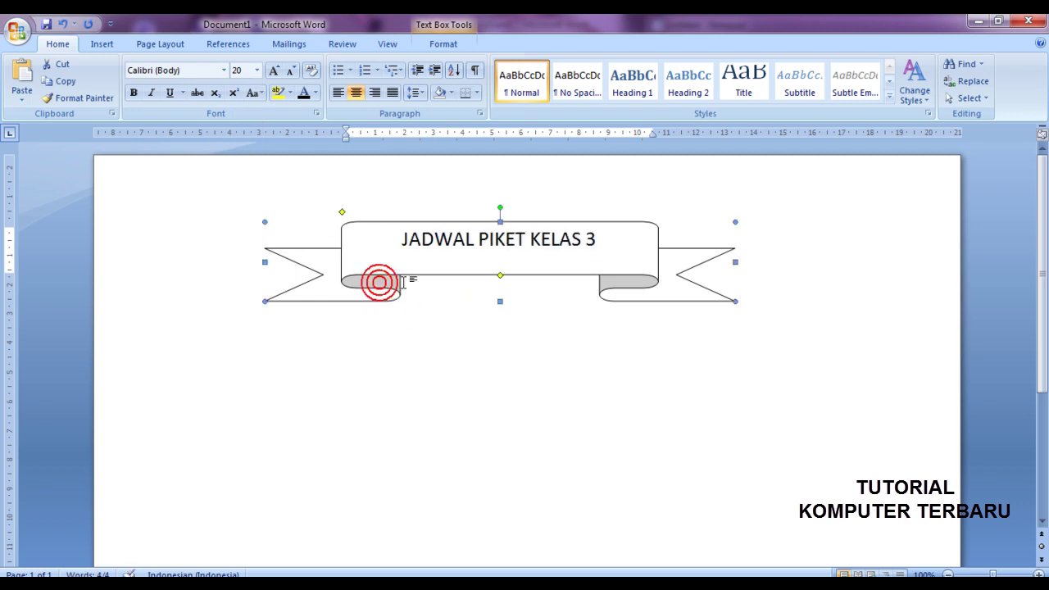
click(497, 275)
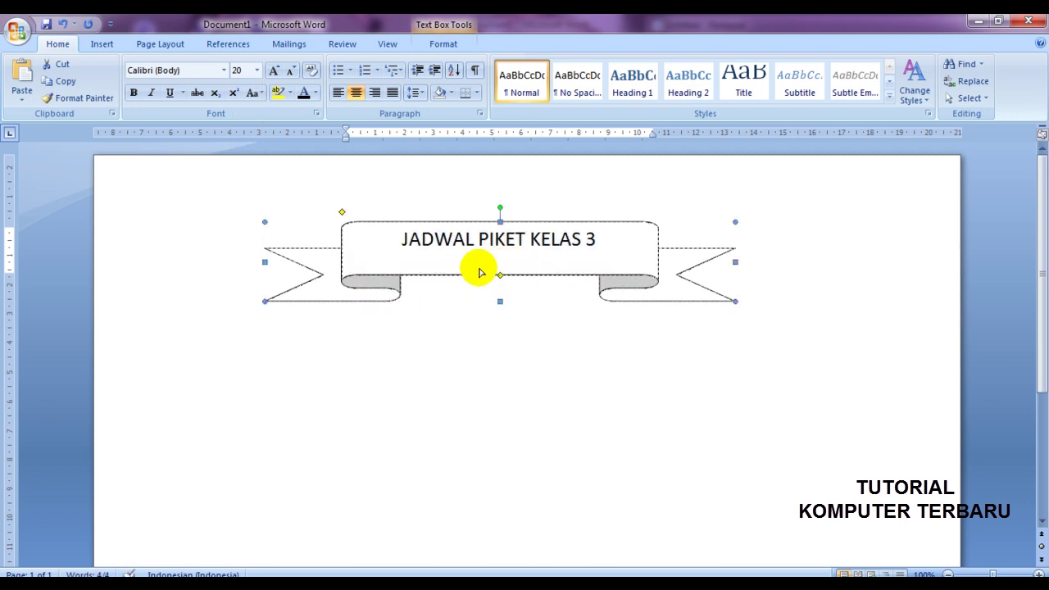
mouse_move(342, 211)
mouse_down()
mouse_move(366, 219)
mouse_move(326, 221)
mouse_up()
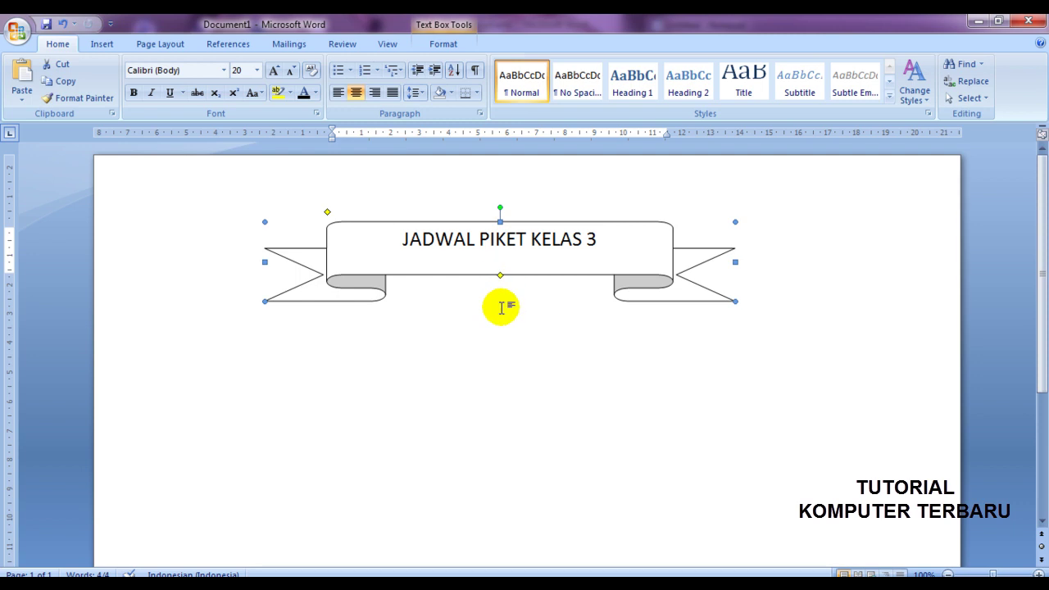
drag(500, 275, 494, 277)
click(513, 316)
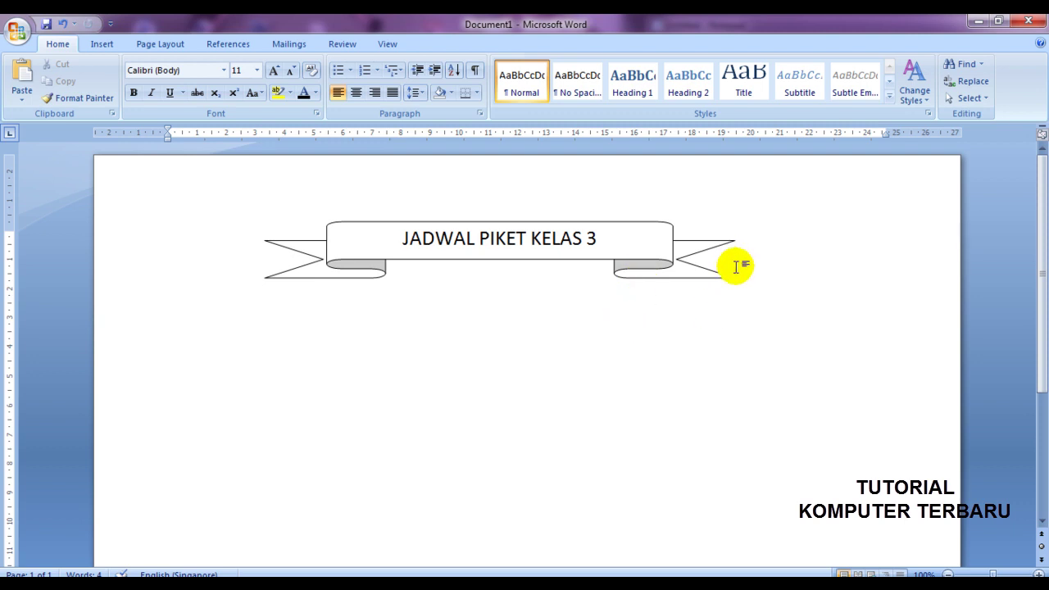
click(662, 226)
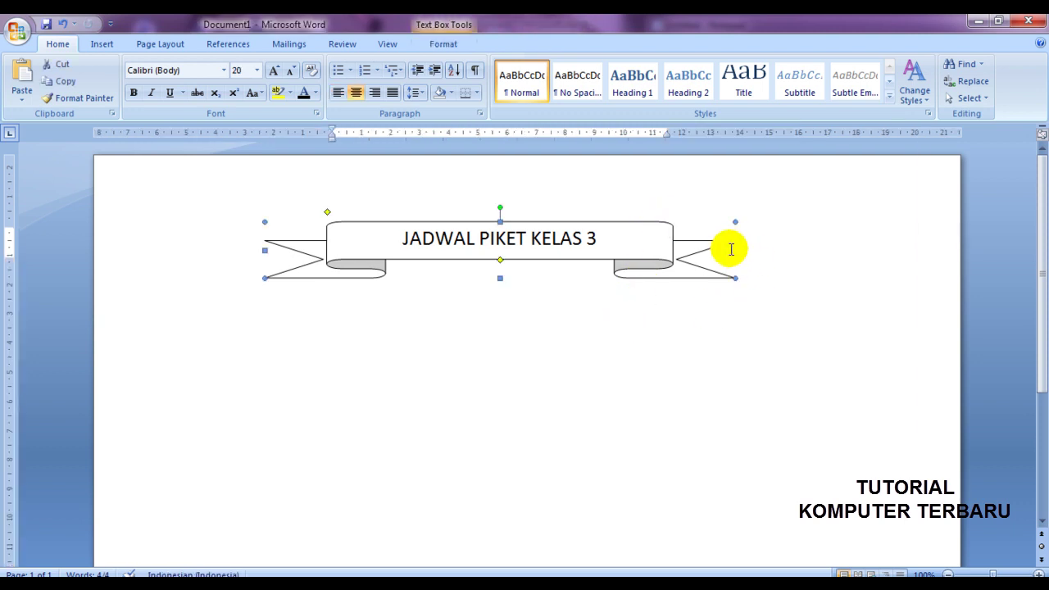
drag(734, 250, 803, 245)
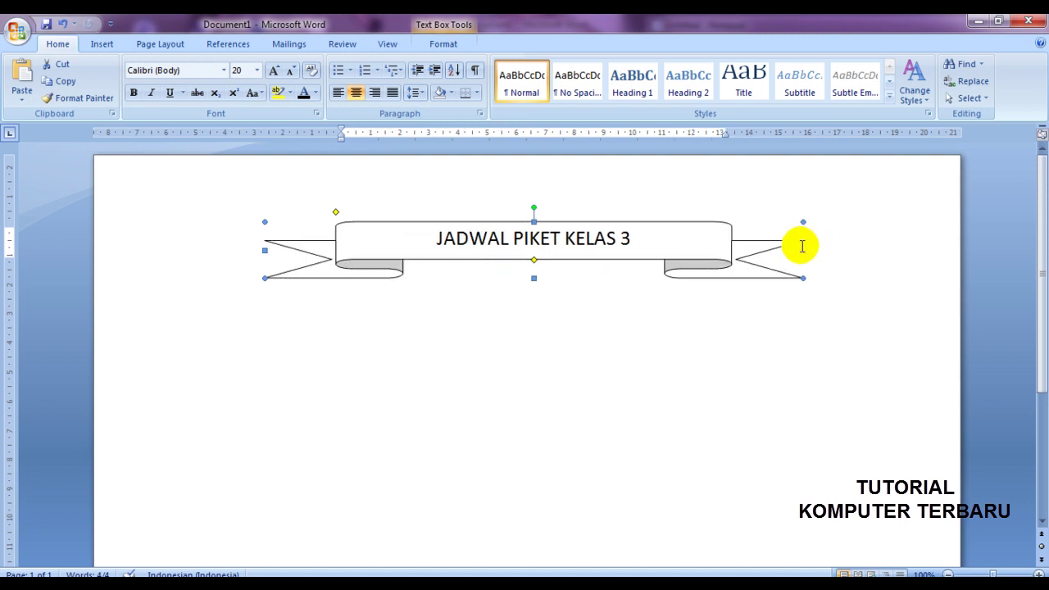
click(656, 318)
scroll(613, 340, down, 1)
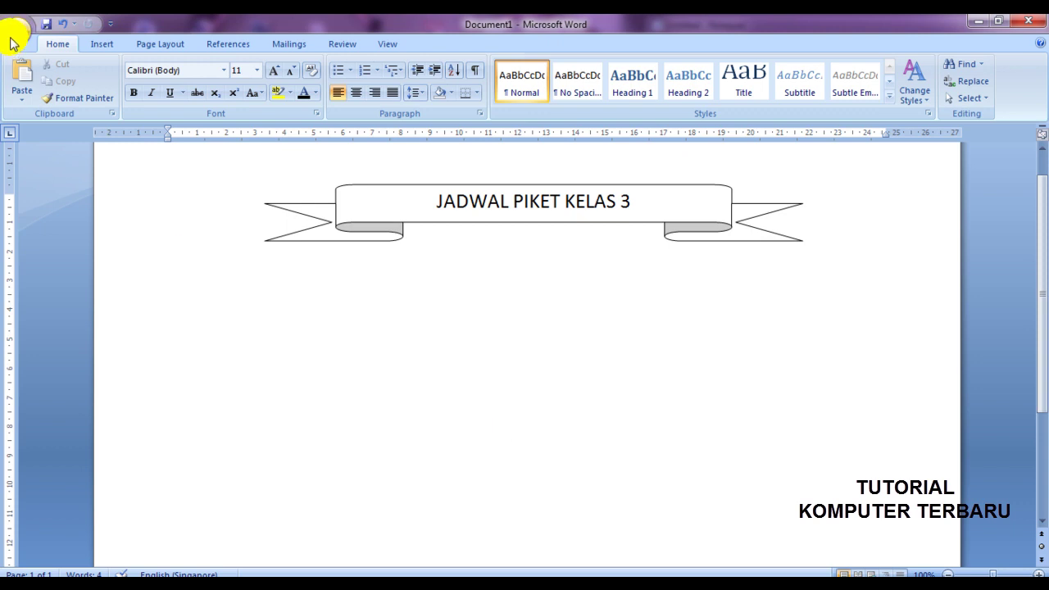
click(90, 43)
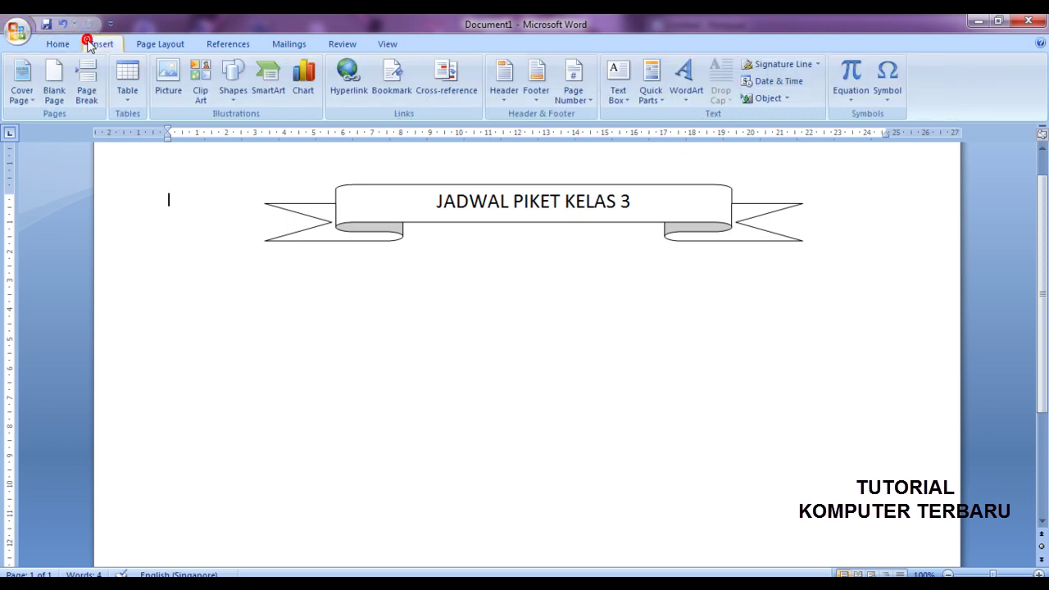
click(235, 90)
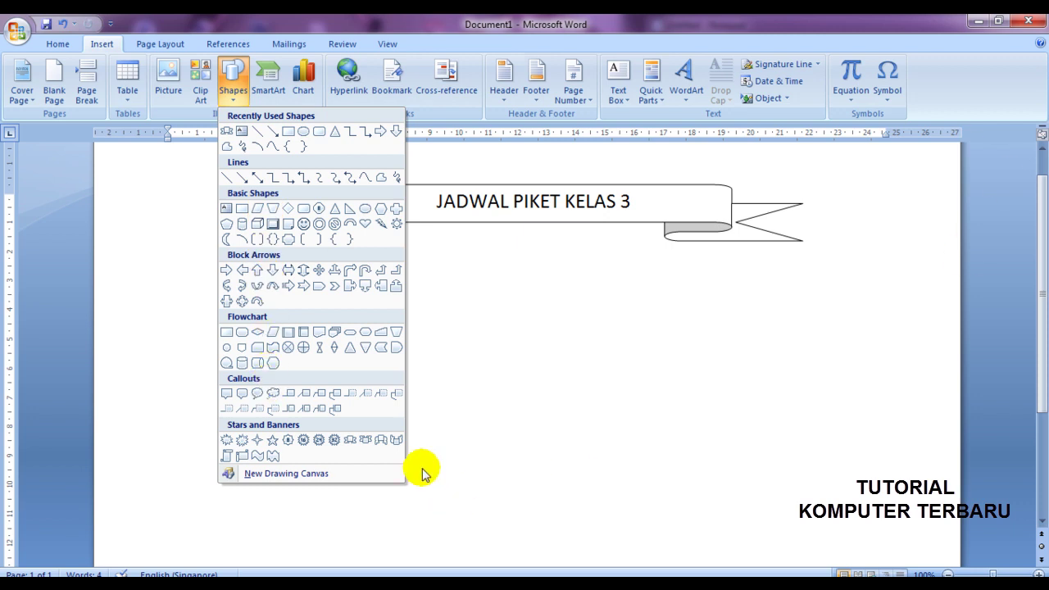
click(228, 364)
drag(220, 311, 351, 519)
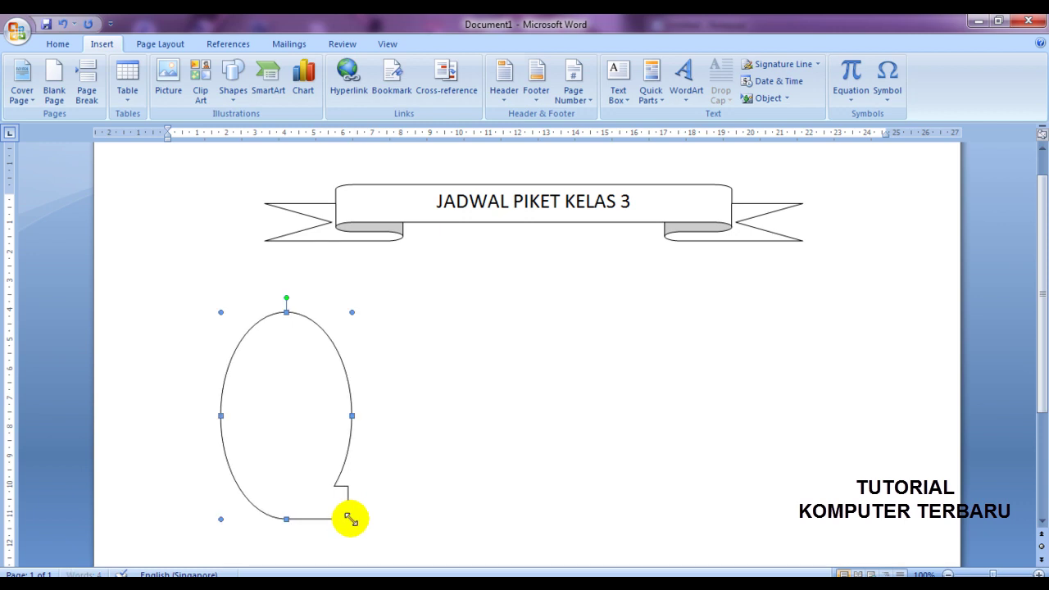
drag(164, 416, 153, 415)
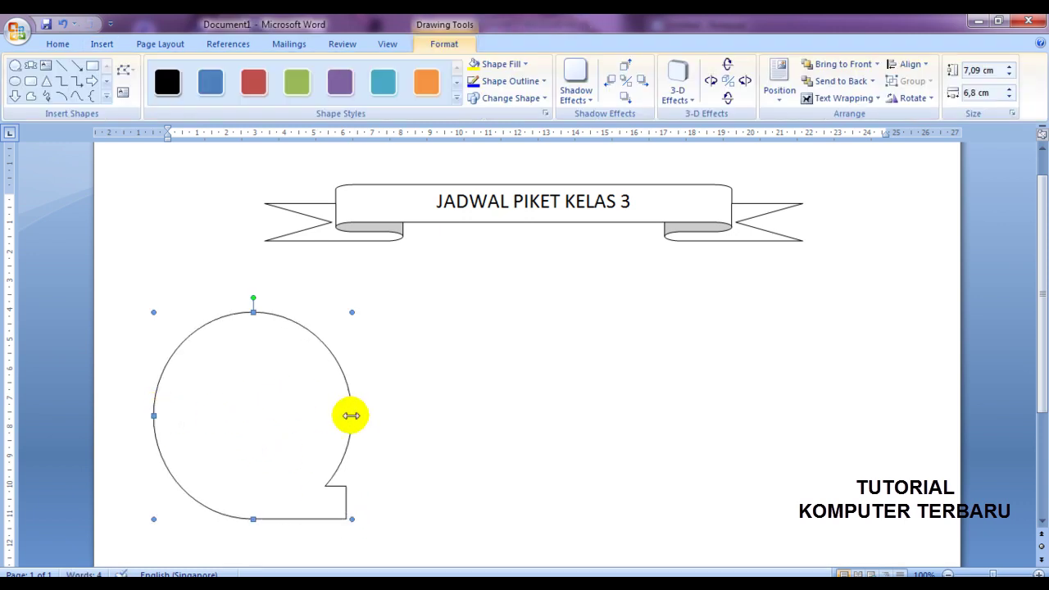
click(105, 98)
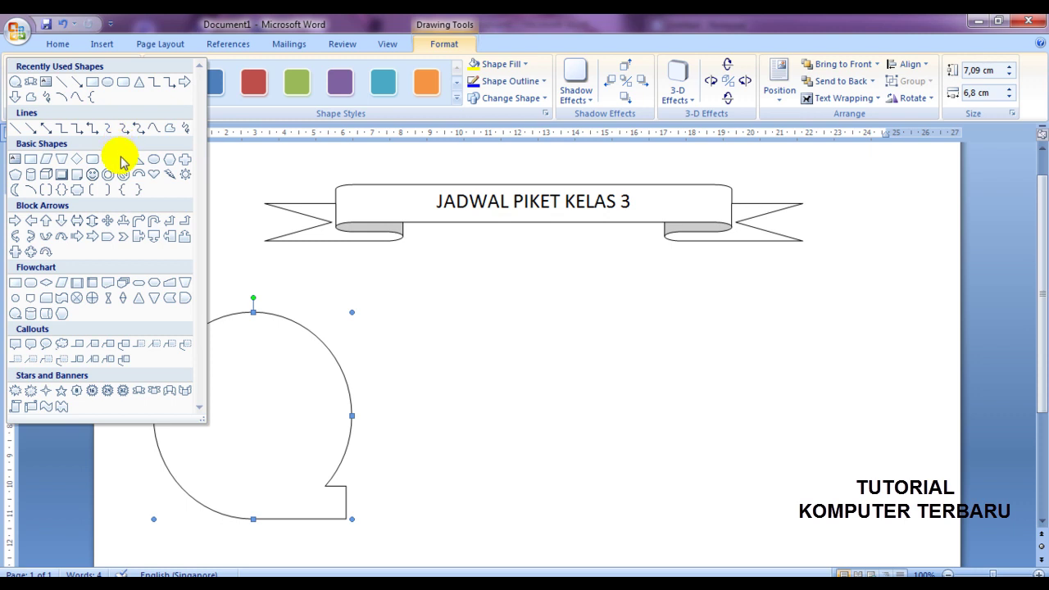
click(61, 344)
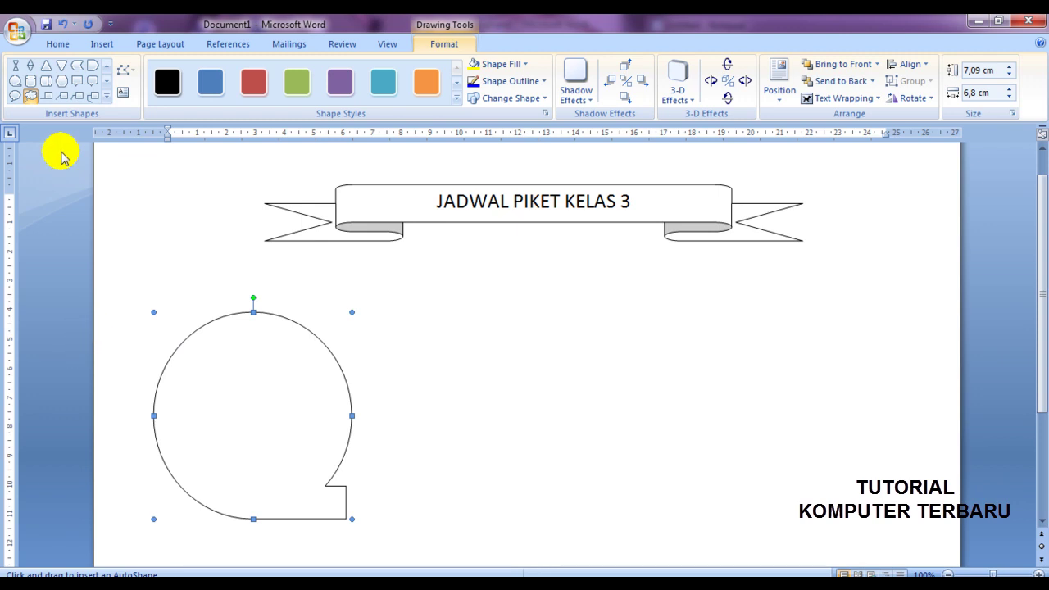
key(Escape)
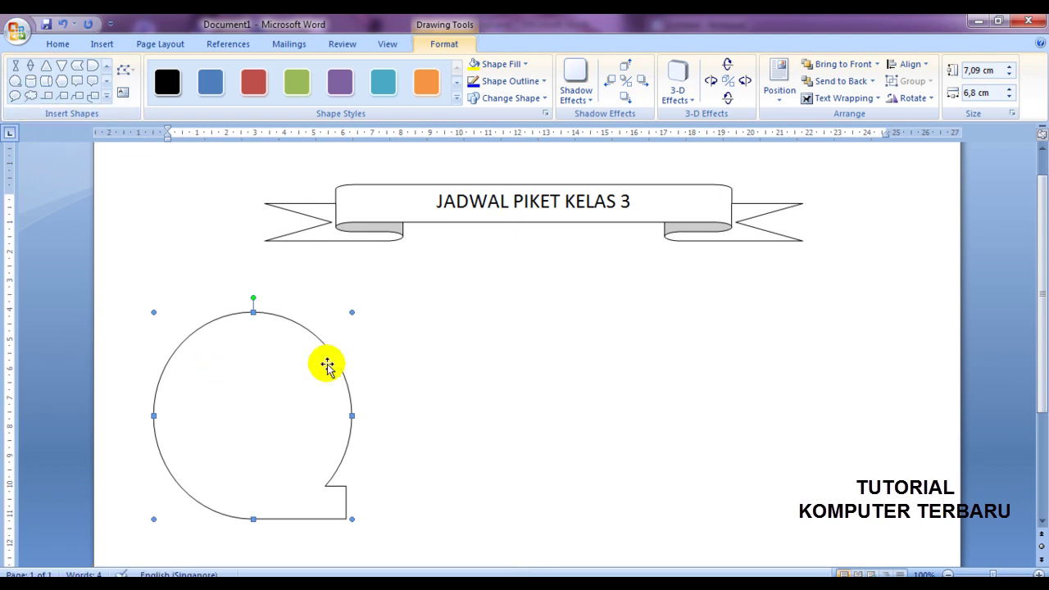
scroll(435, 364, down, 2)
scroll(436, 366, down, 3)
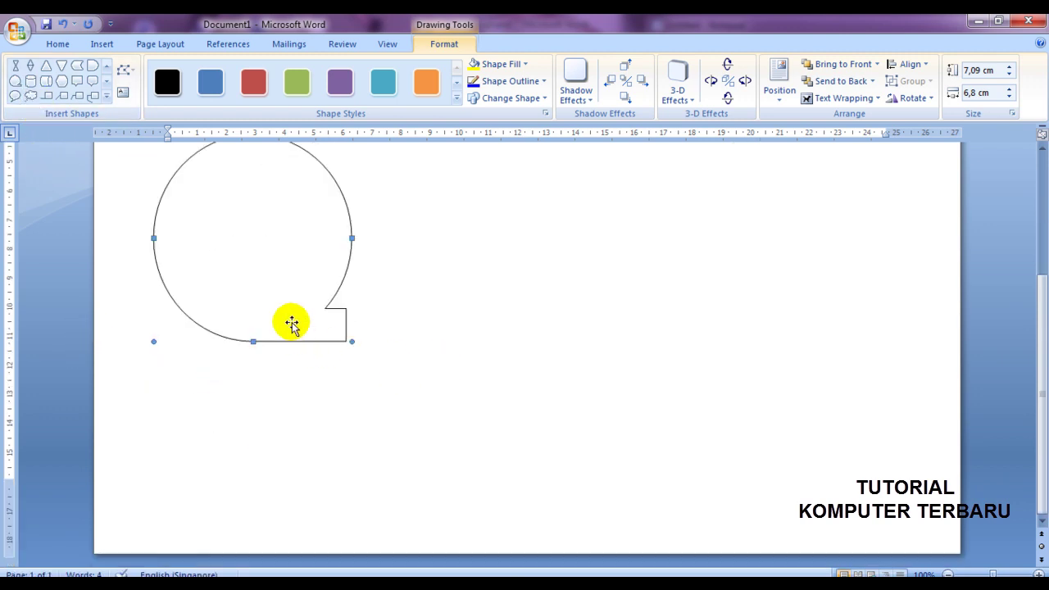
key(Delete)
Step: Draw a Flowchart: Magnetic Disk cylinder below the banner's left end and shift it up-left
click(237, 258)
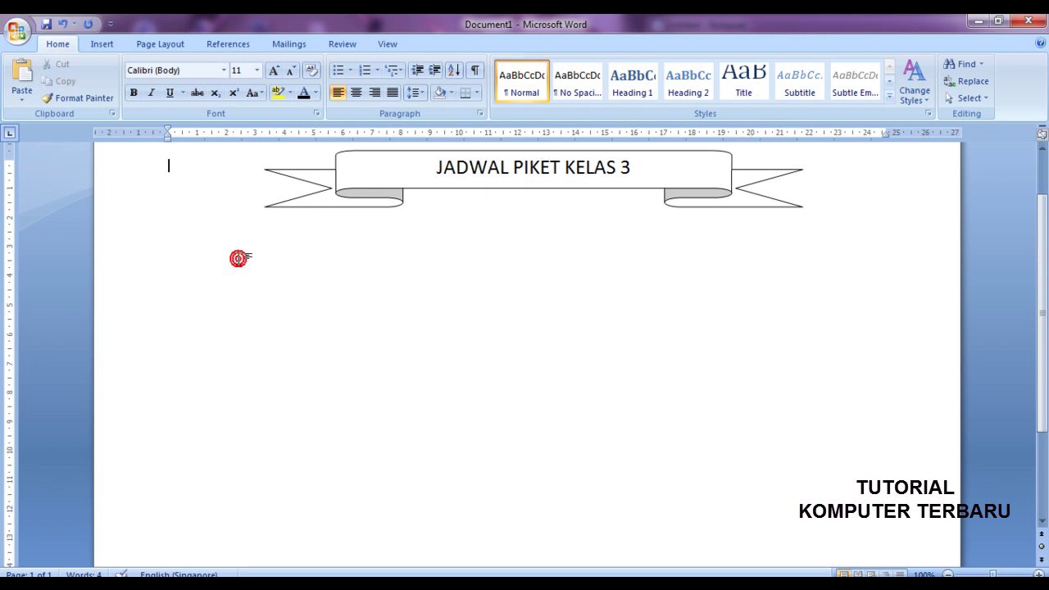
click(99, 44)
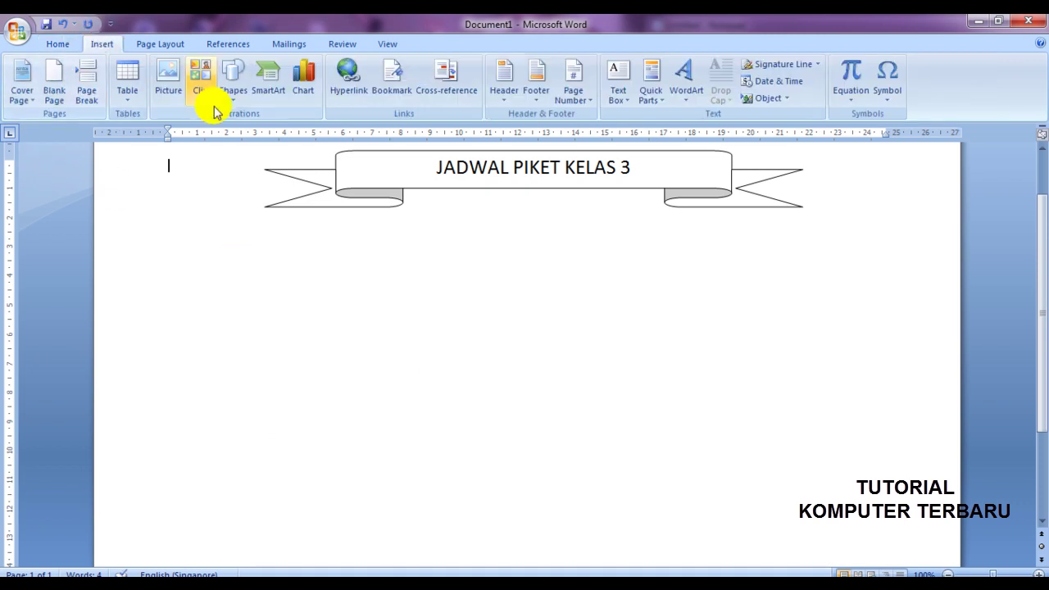
click(234, 91)
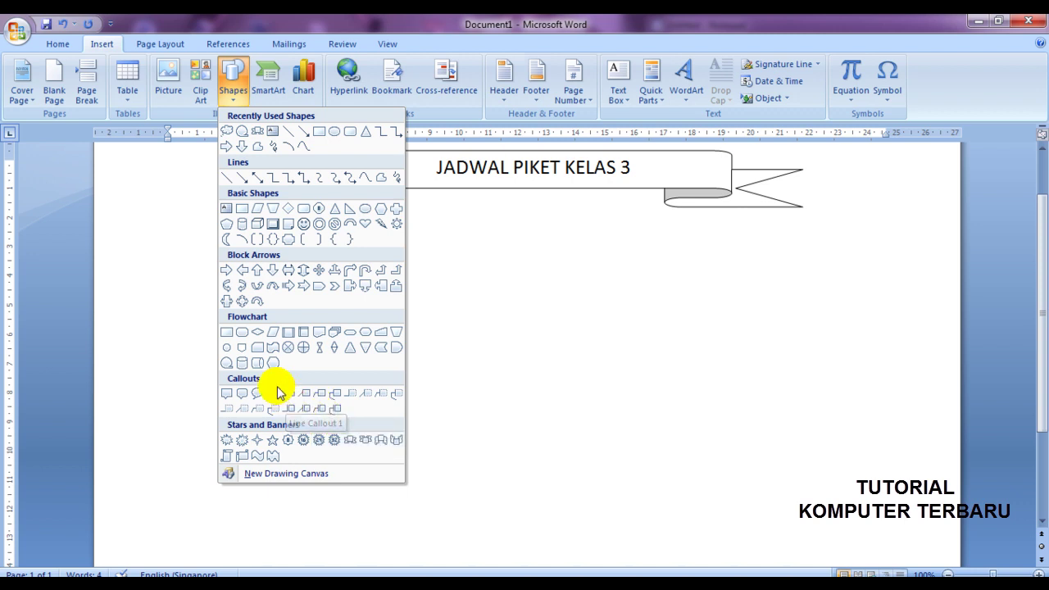
click(243, 363)
drag(190, 333, 282, 531)
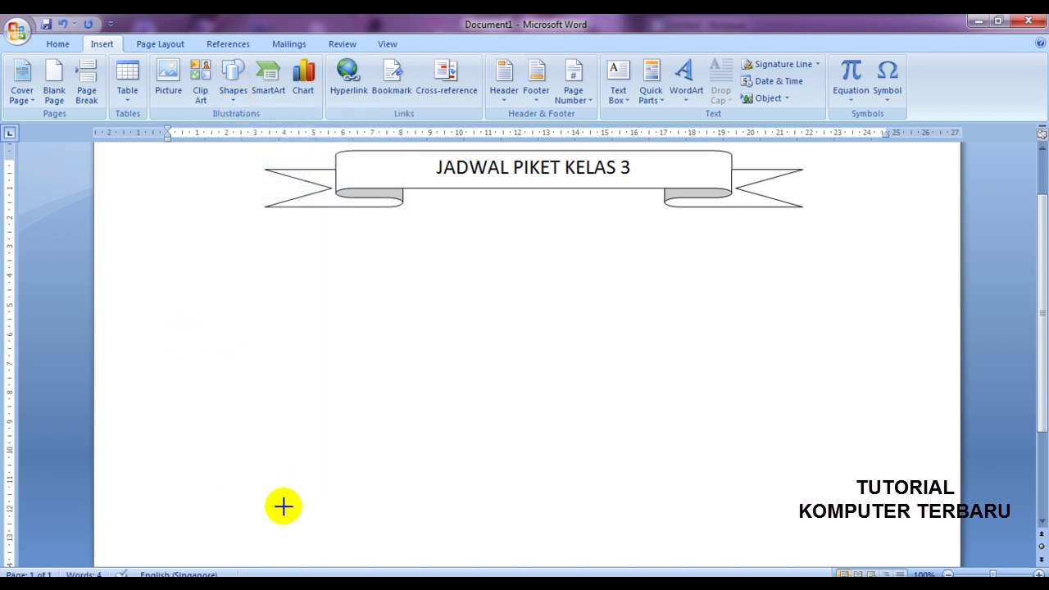
mouse_move(222, 429)
mouse_down()
mouse_move(204, 392)
mouse_move(296, 394)
mouse_up()
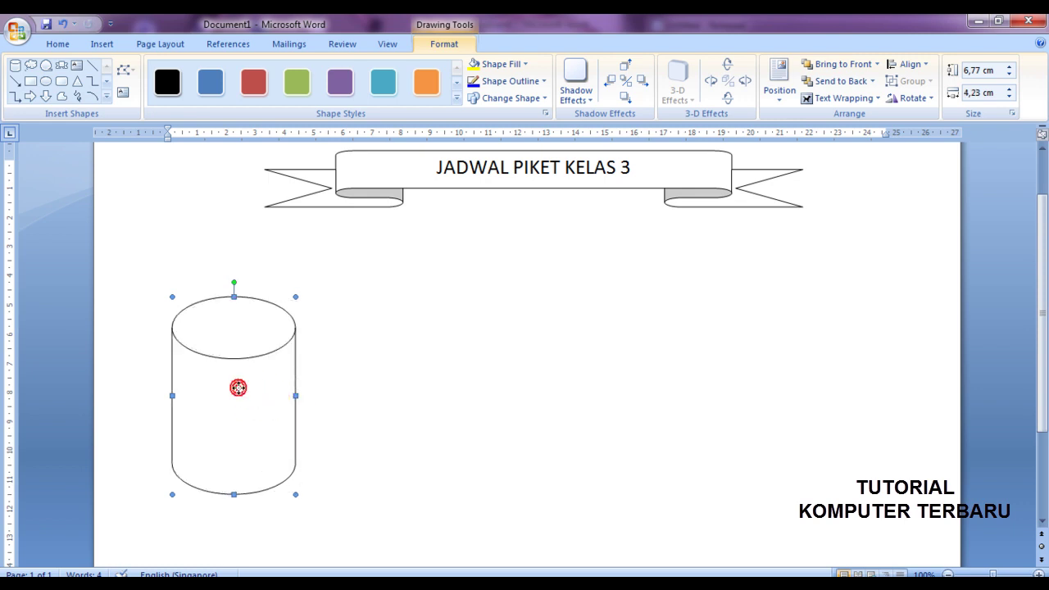
click(123, 92)
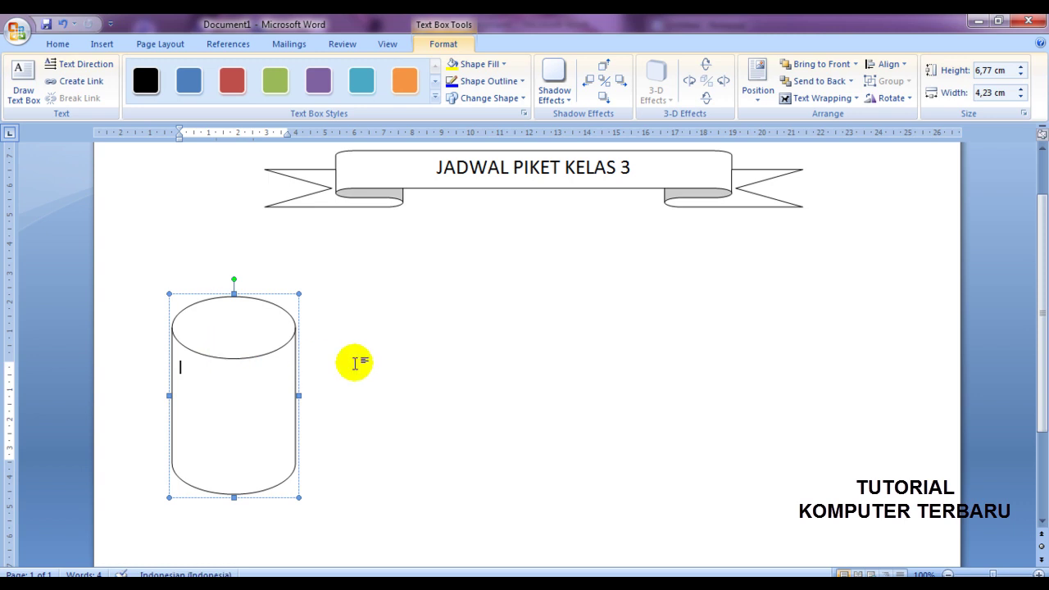
Step: Label the cylinder SENIN and centre the text
text(s)
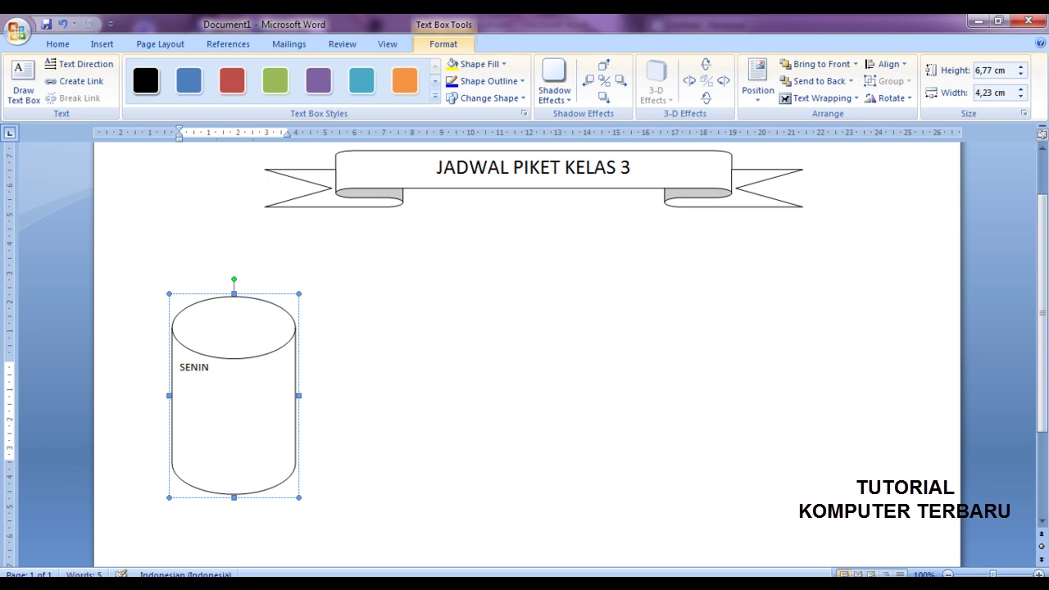
key(ctrl+e)
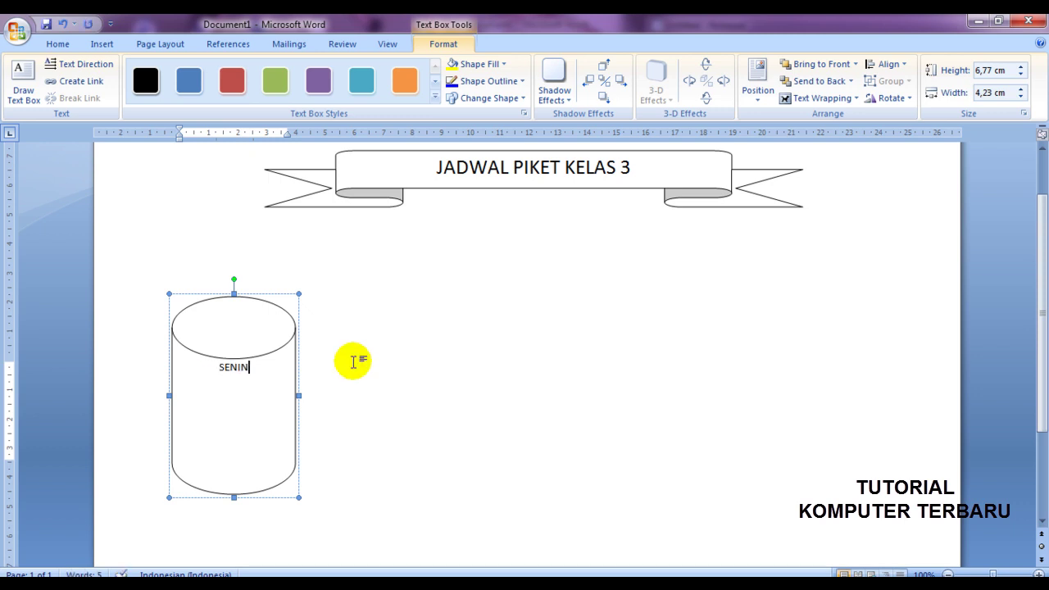
scroll(408, 314, down, 3)
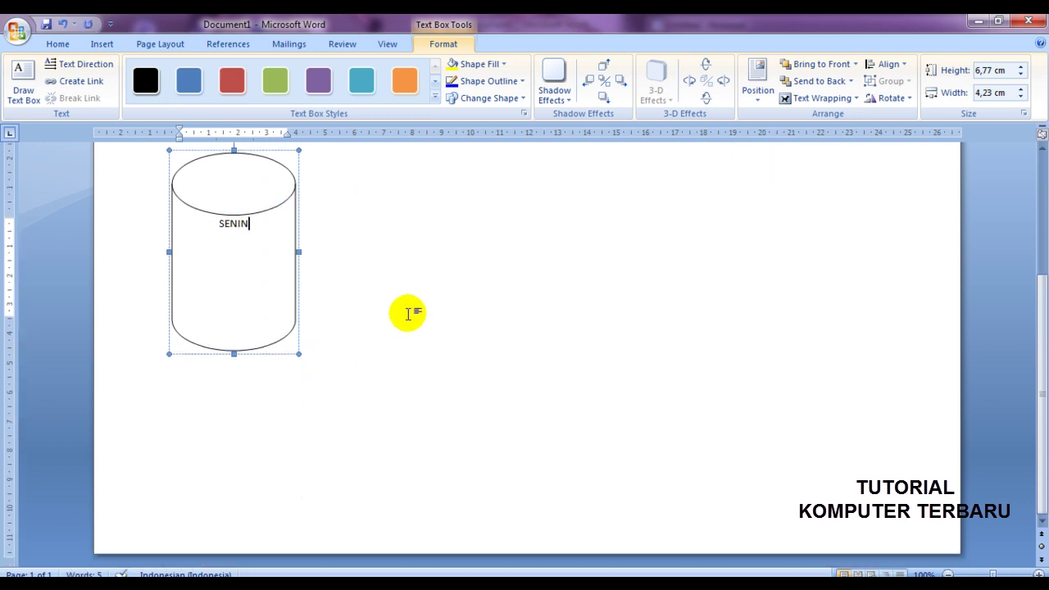
scroll(407, 314, up, 3)
scroll(407, 314, up, 2)
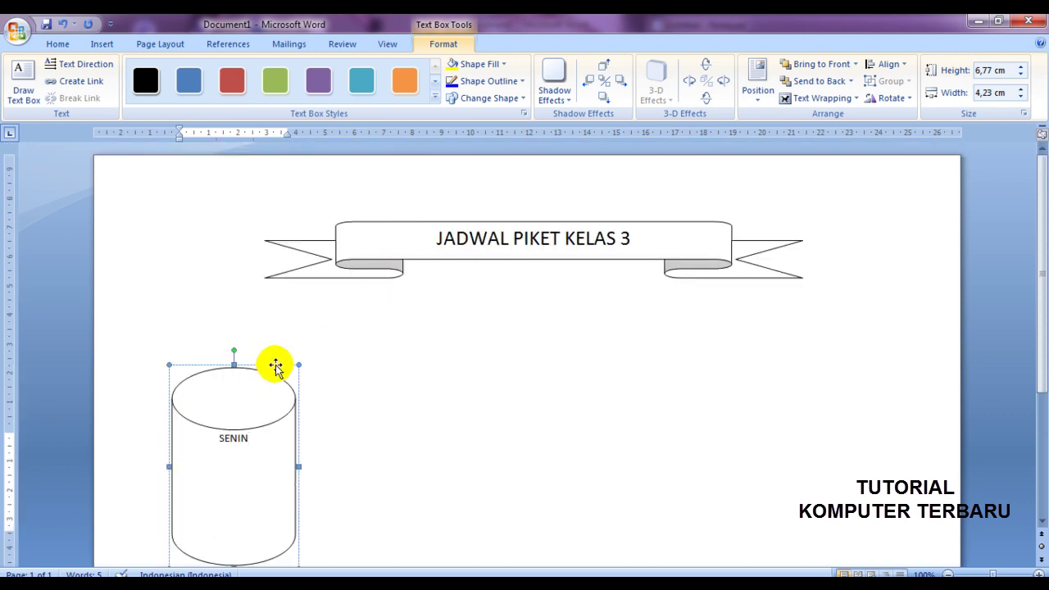
Step: Move the cylinder up closer to the banner and reselect it
drag(275, 363, 274, 318)
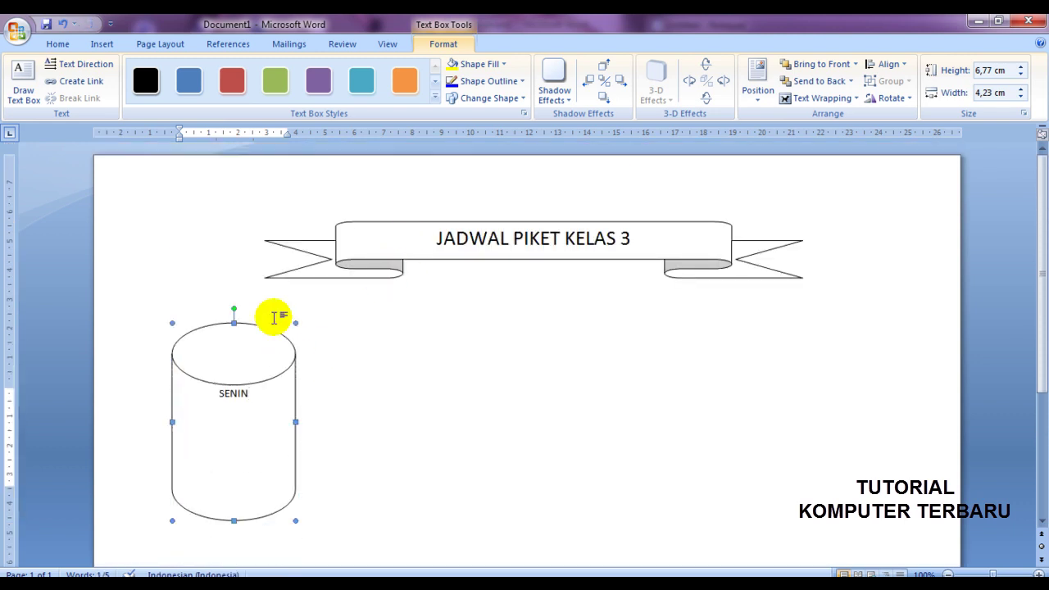
click(241, 397)
click(217, 391)
click(238, 343)
Step: Draw a text box on the cylinder's top face, resize it, type SENIN and select it
click(25, 78)
click(230, 341)
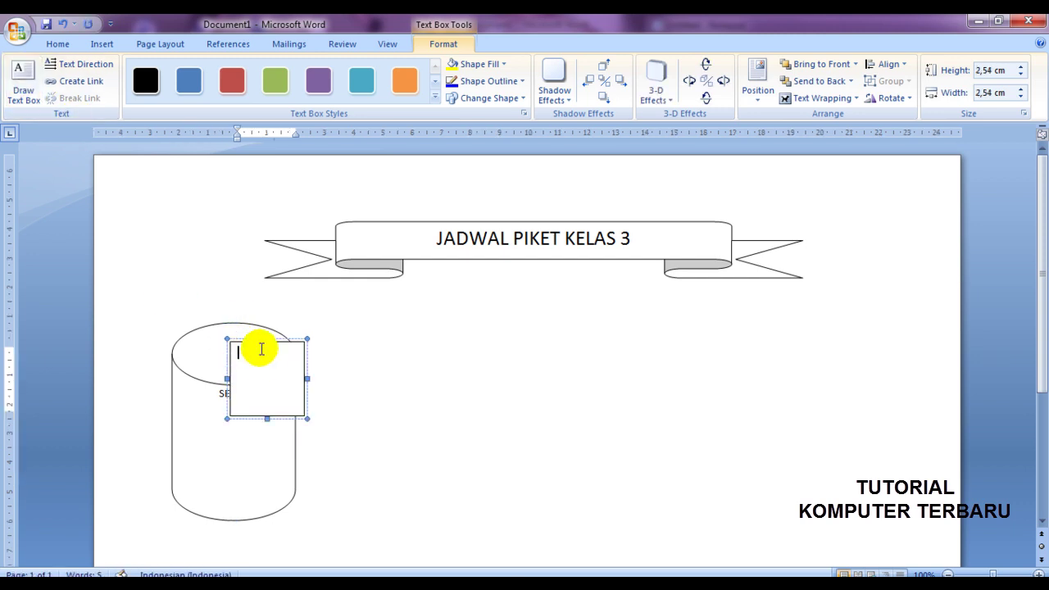
drag(257, 345, 232, 338)
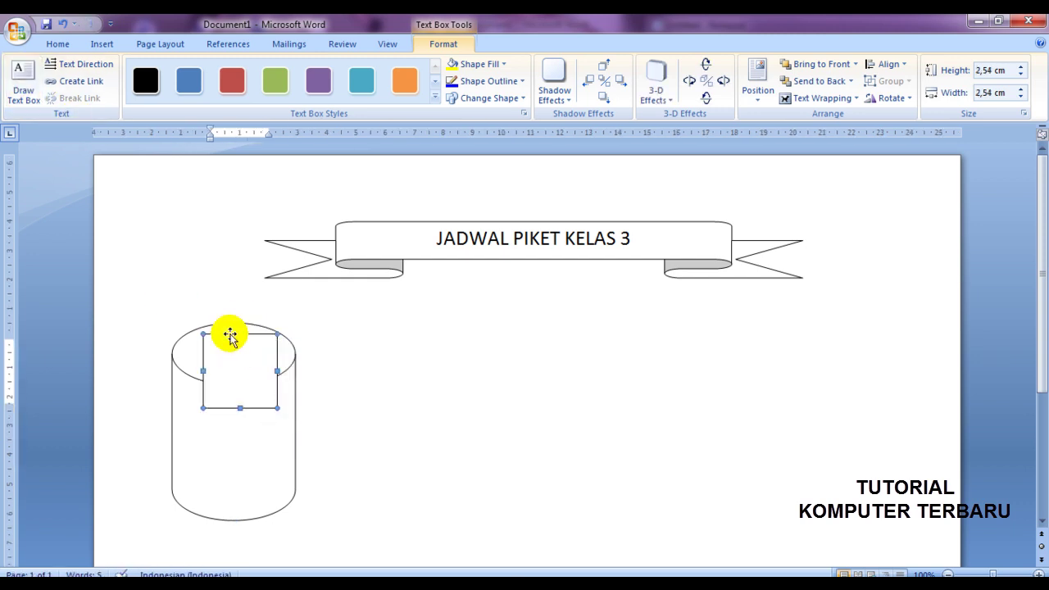
mouse_move(240, 407)
mouse_down()
mouse_move(240, 362)
mouse_move(286, 350)
mouse_up()
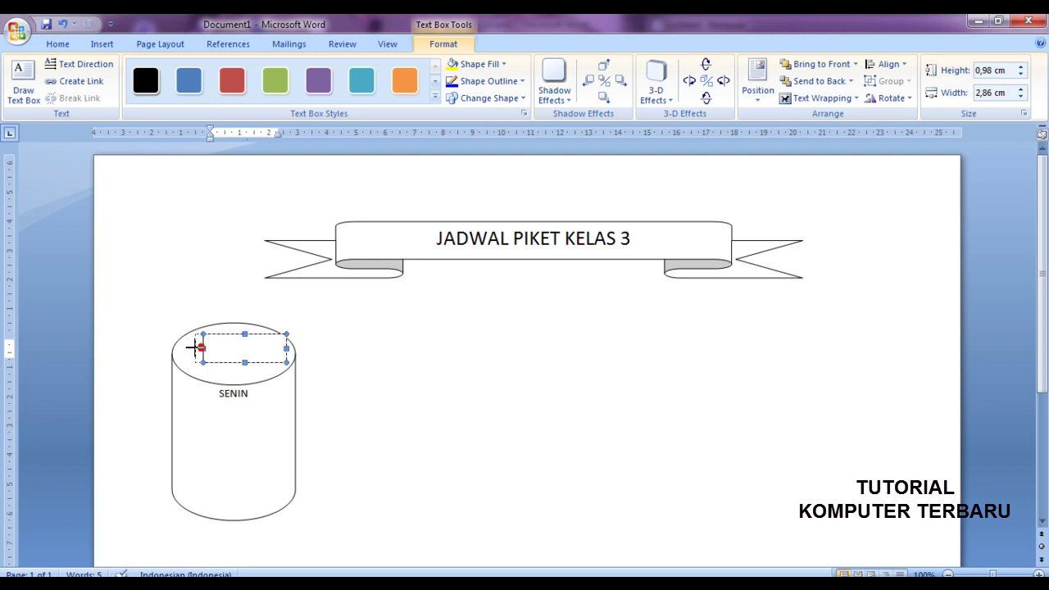
drag(202, 348, 193, 348)
click(340, 354)
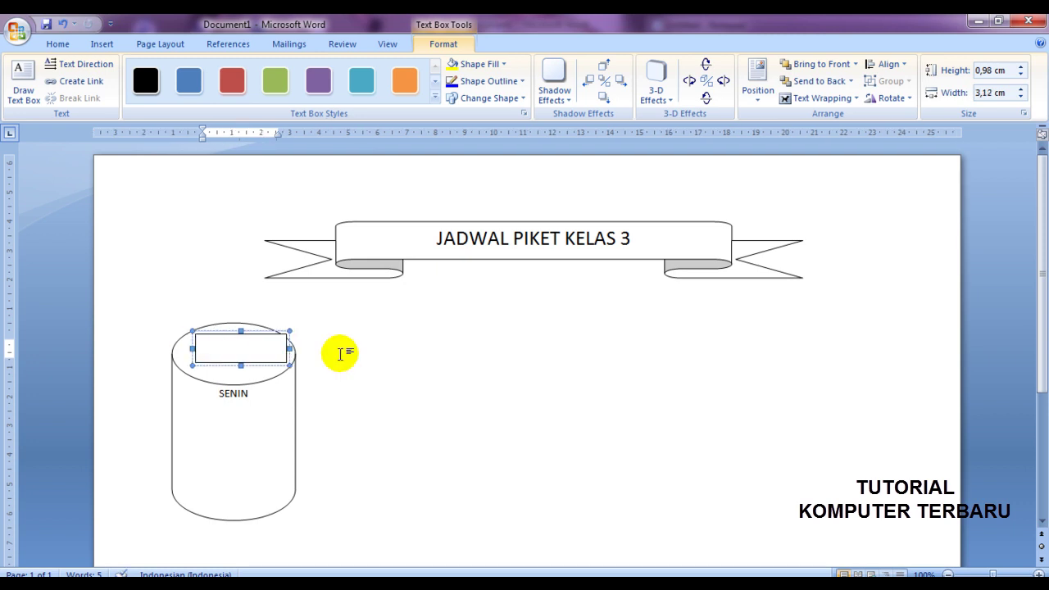
text(SENIN)
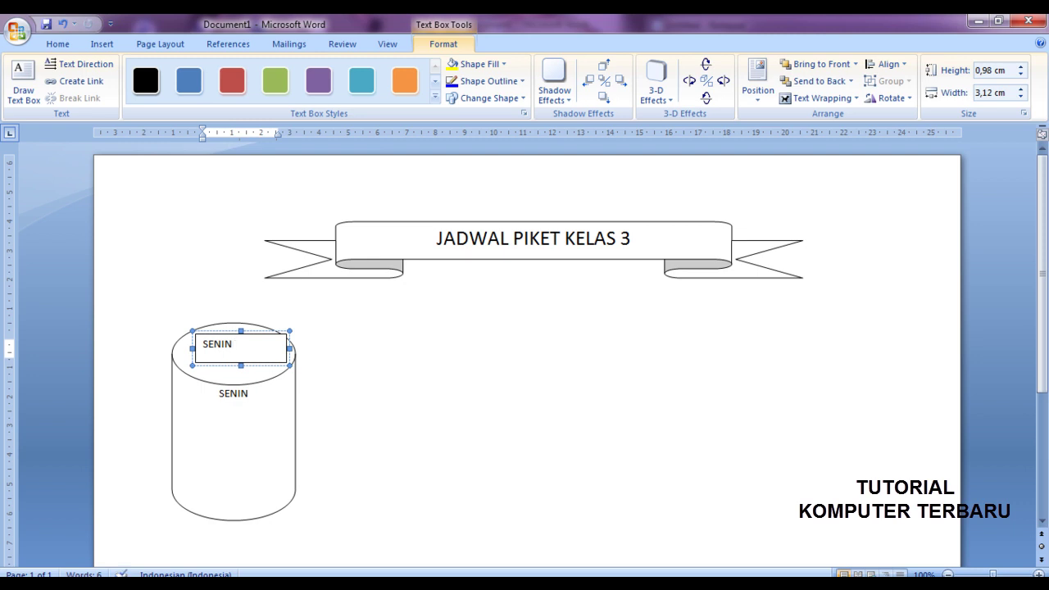
key(ctrl+a)
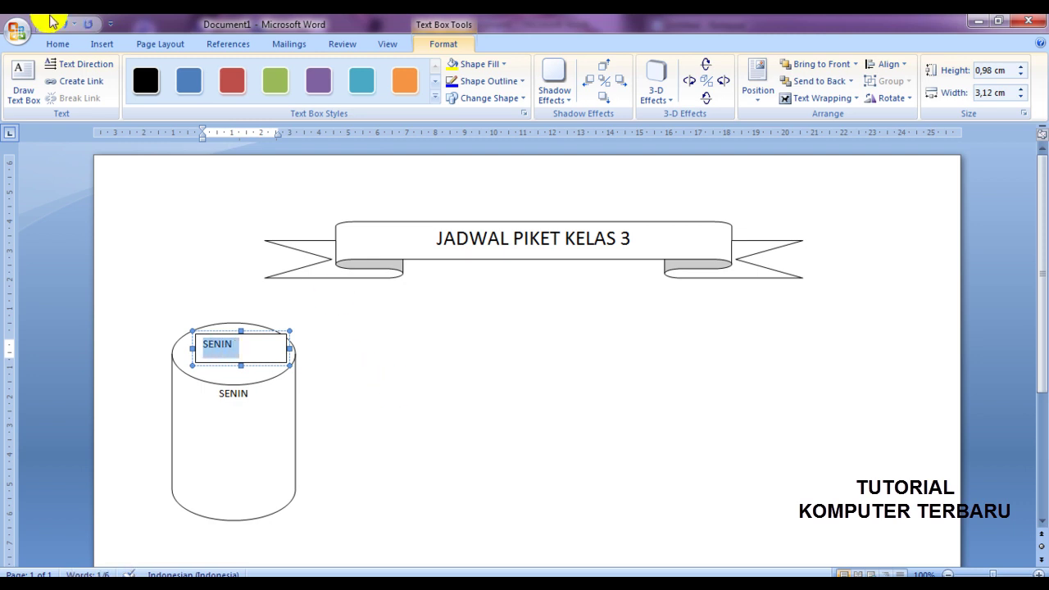
Step: Centre the SENIN label and set it to 18 pt
click(56, 44)
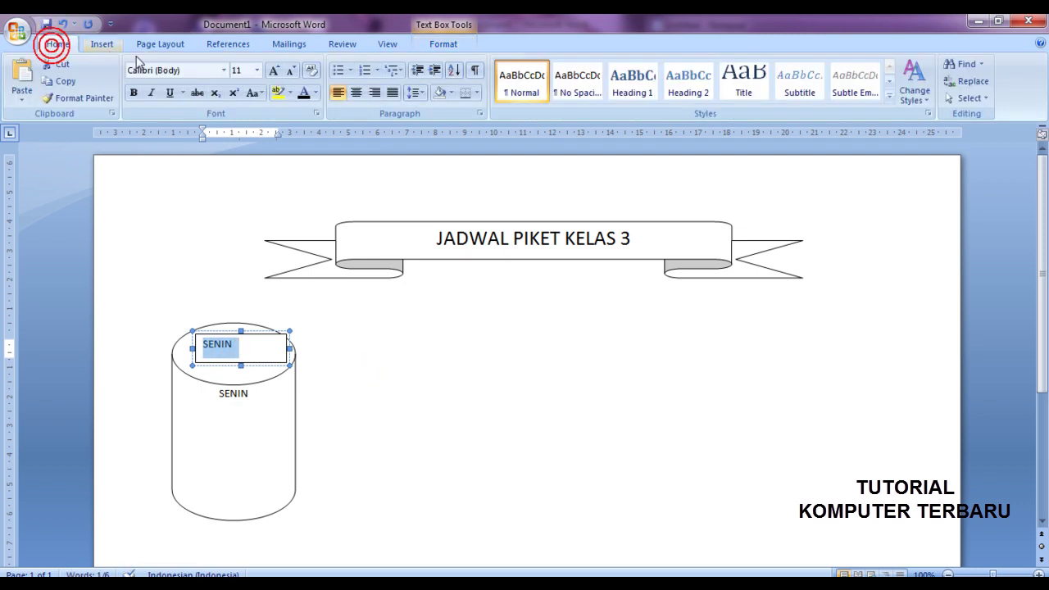
click(356, 95)
click(258, 70)
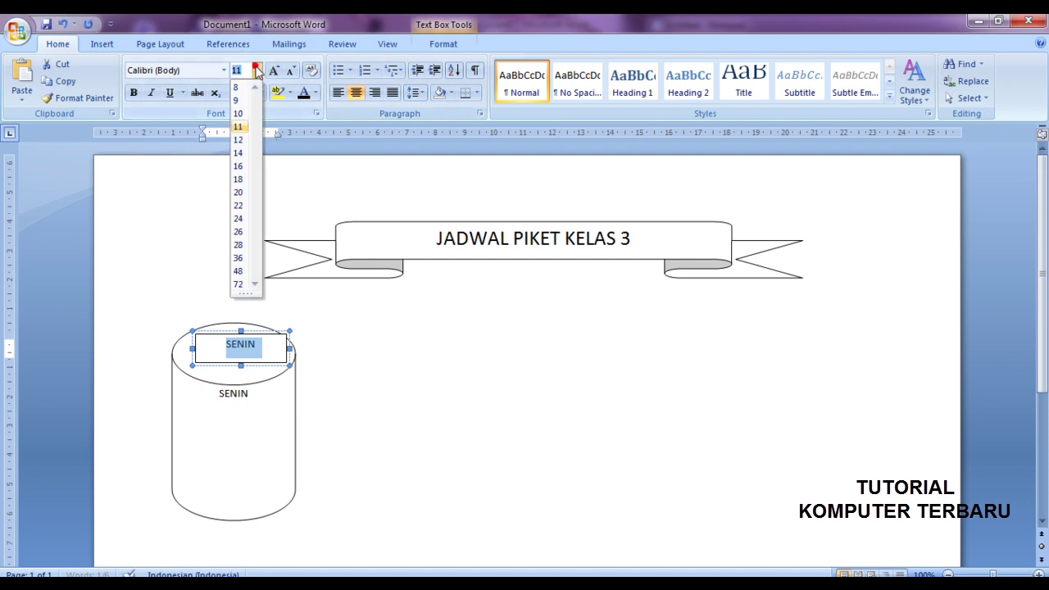
click(244, 179)
Step: Nudge the SENIN box into place on the cylinder top and remove its borders
drag(254, 332, 252, 344)
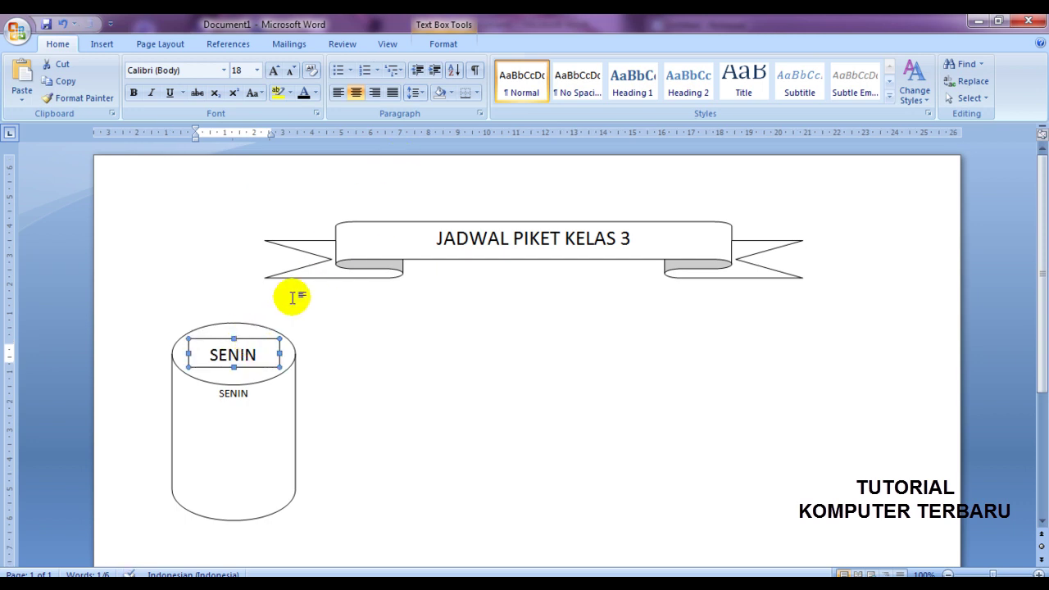
click(477, 92)
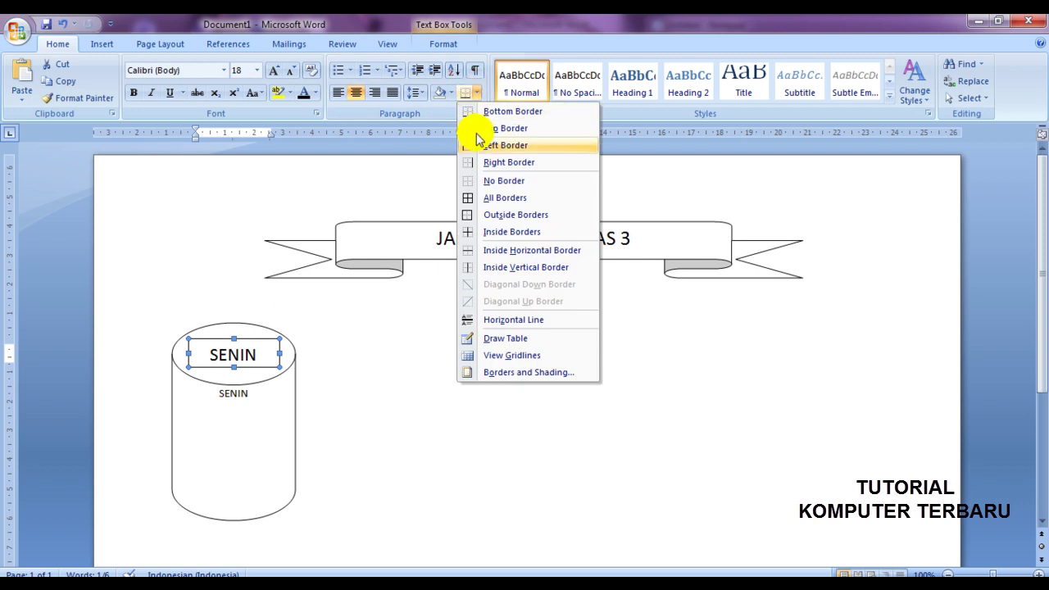
click(476, 182)
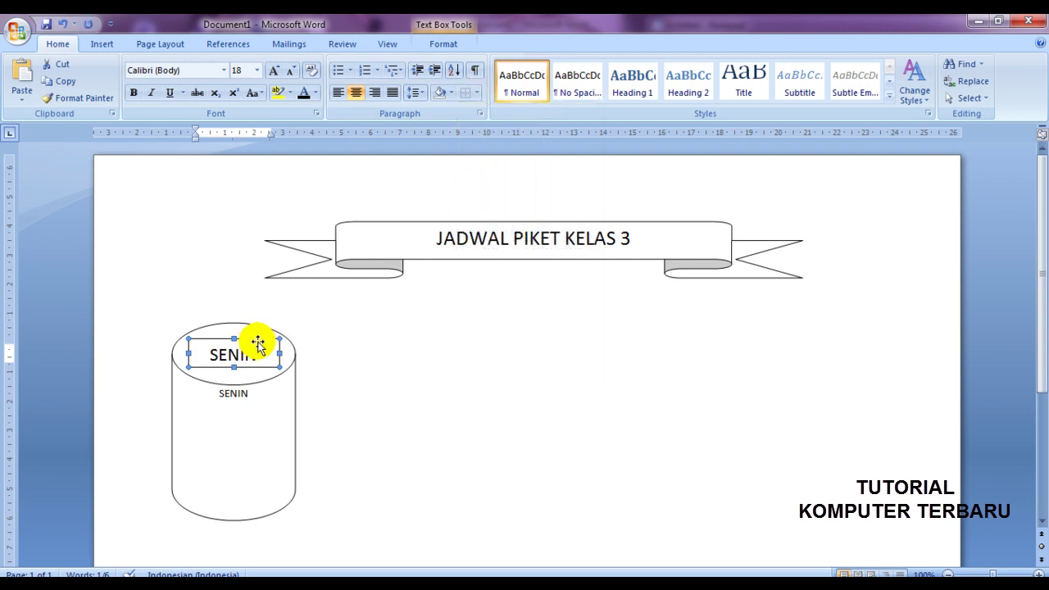
Step: Give the SENIN text box a white outline so it blends in, and make SENIN bold
right_click(259, 339)
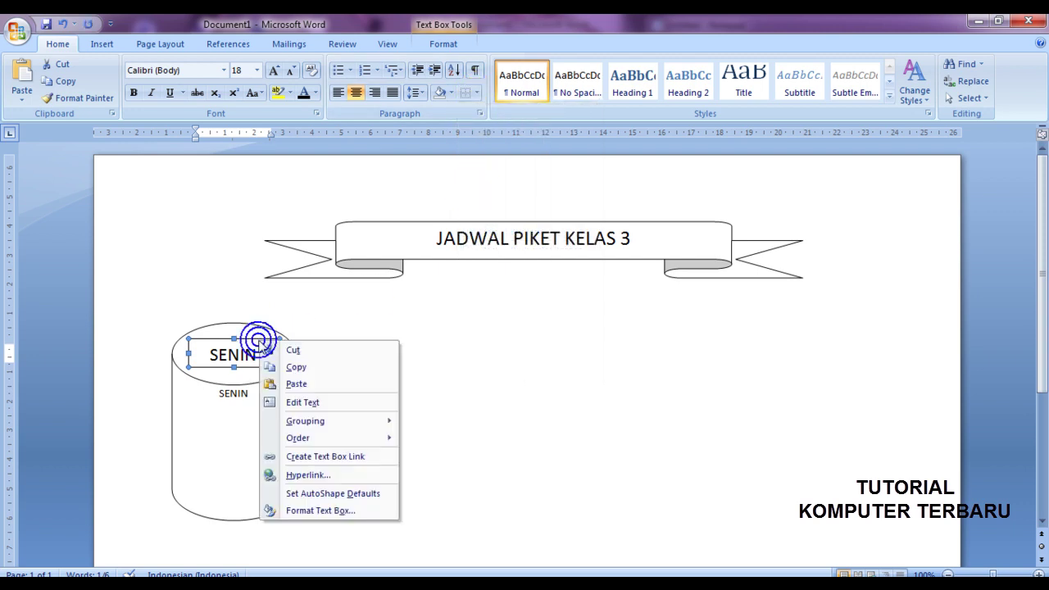
click(329, 511)
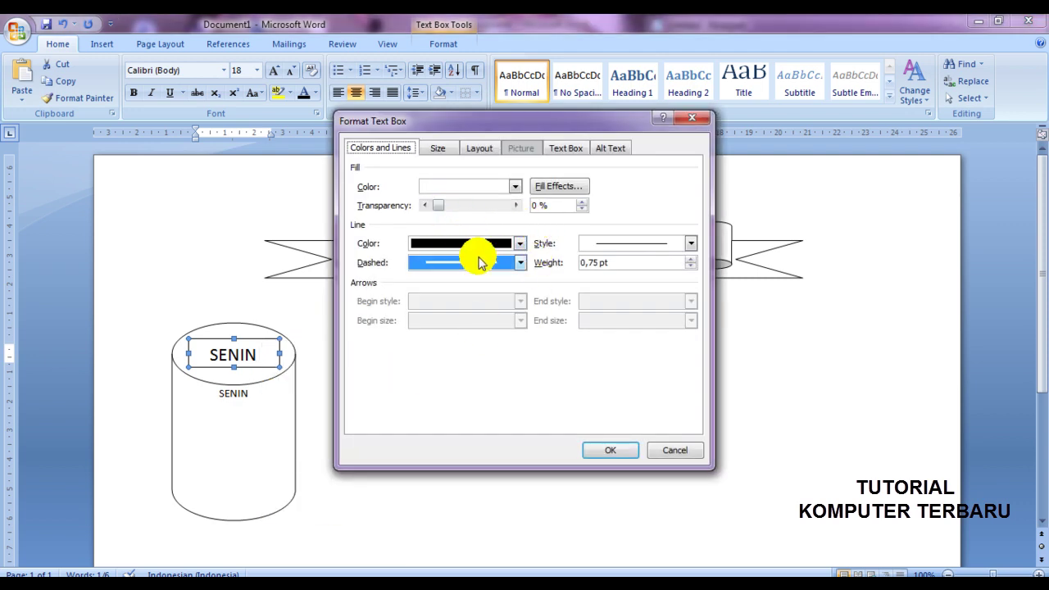
click(520, 243)
click(415, 274)
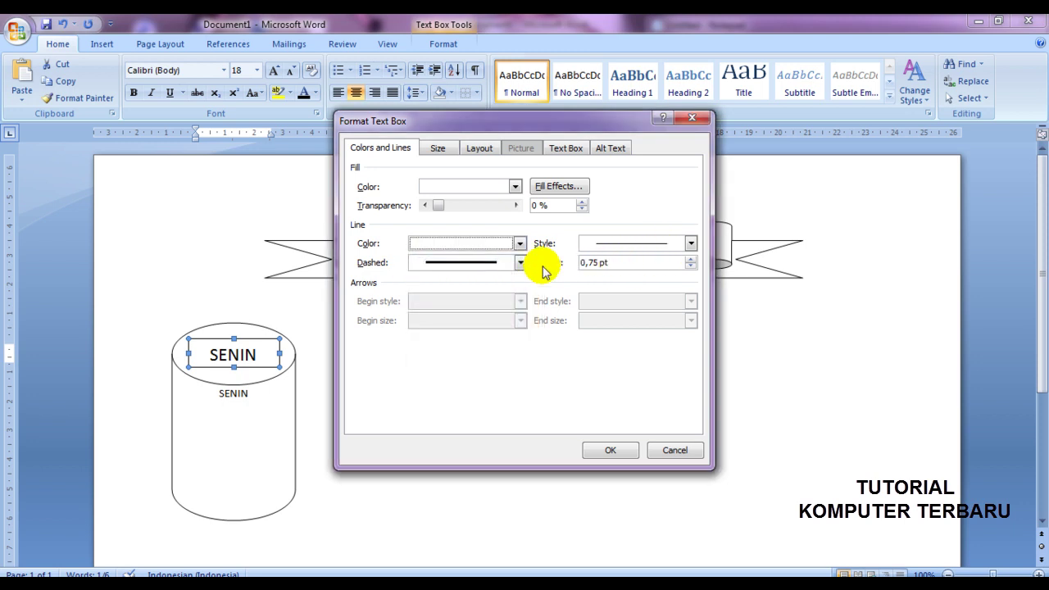
click(610, 450)
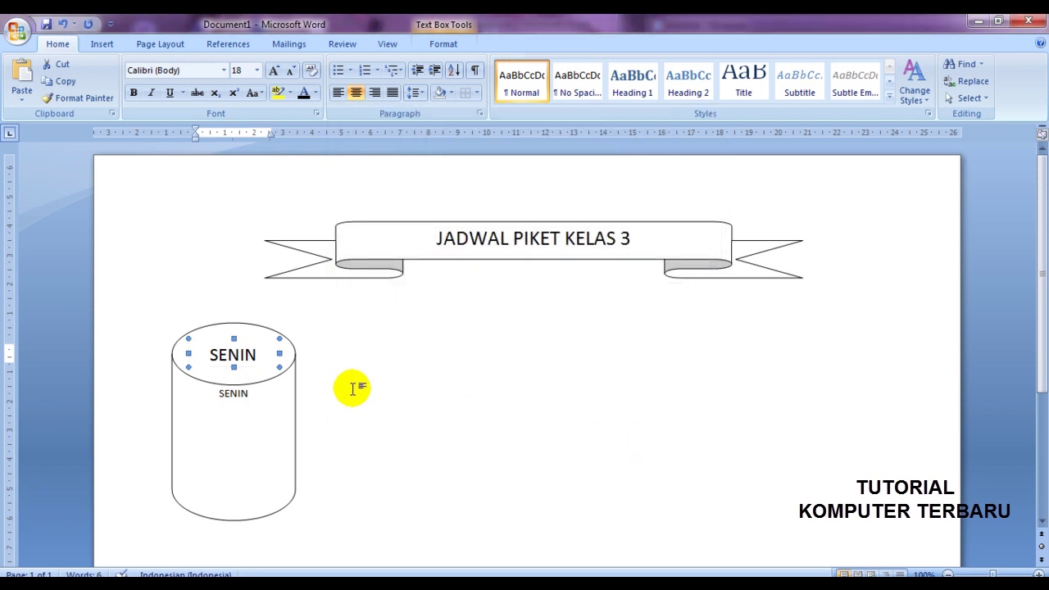
click(278, 351)
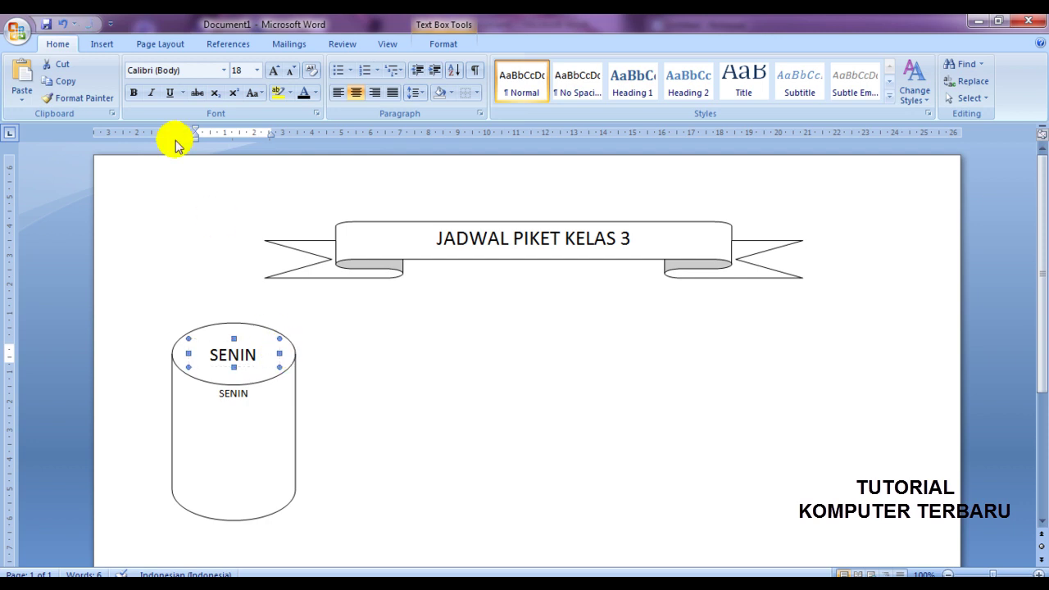
click(133, 92)
Step: Replace the cylinder's inner SENIN text with a left-aligned numbered list: JAMI, RAMI, HASNA, RAHEL
click(402, 379)
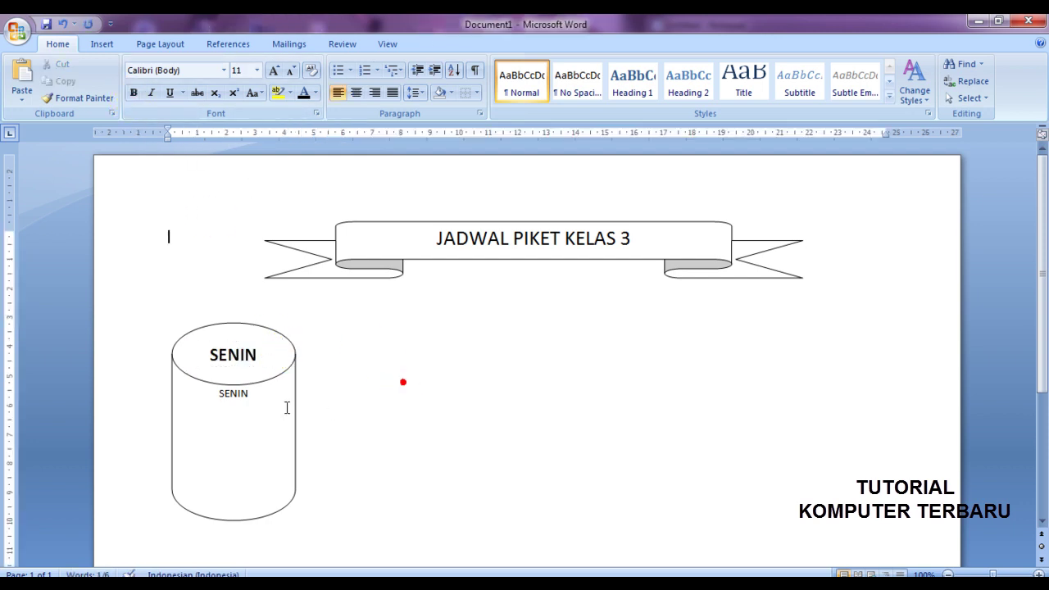
click(254, 395)
double_click(215, 392)
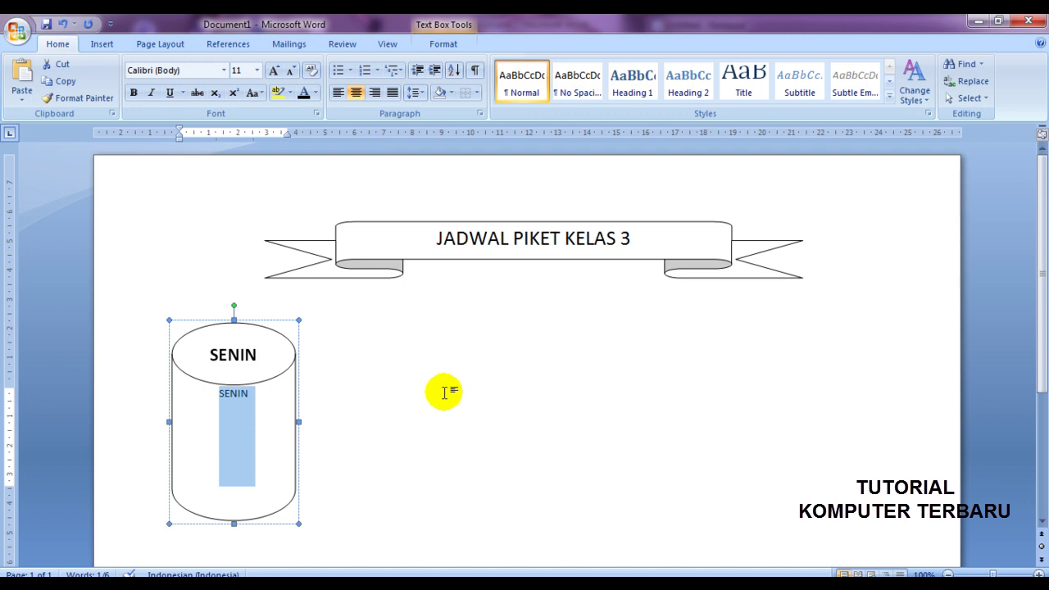
key(Delete)
text(1. )
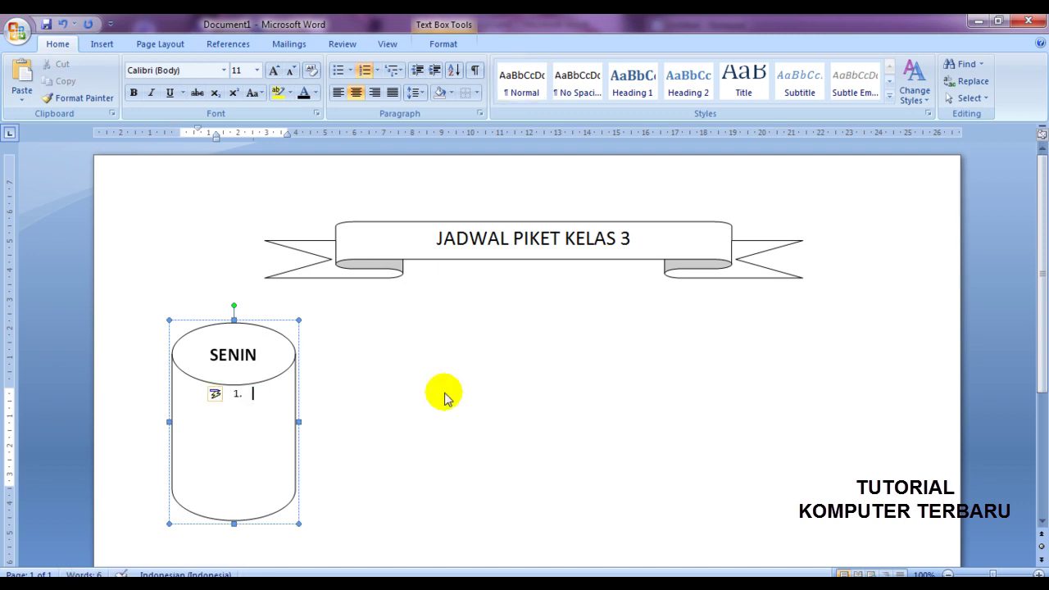
text(JAMI)
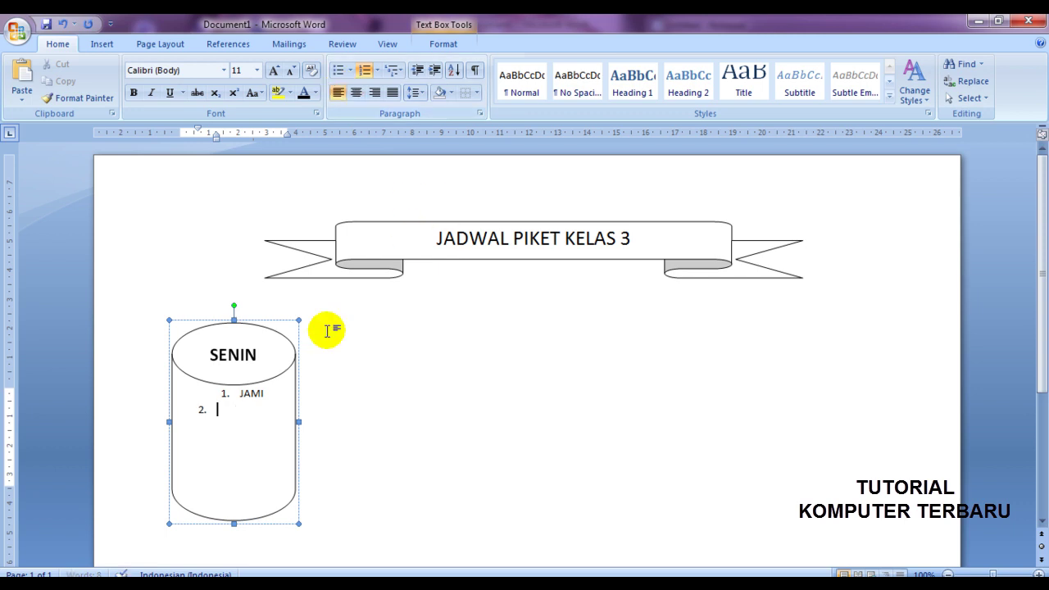
click(240, 394)
click(338, 91)
click(228, 418)
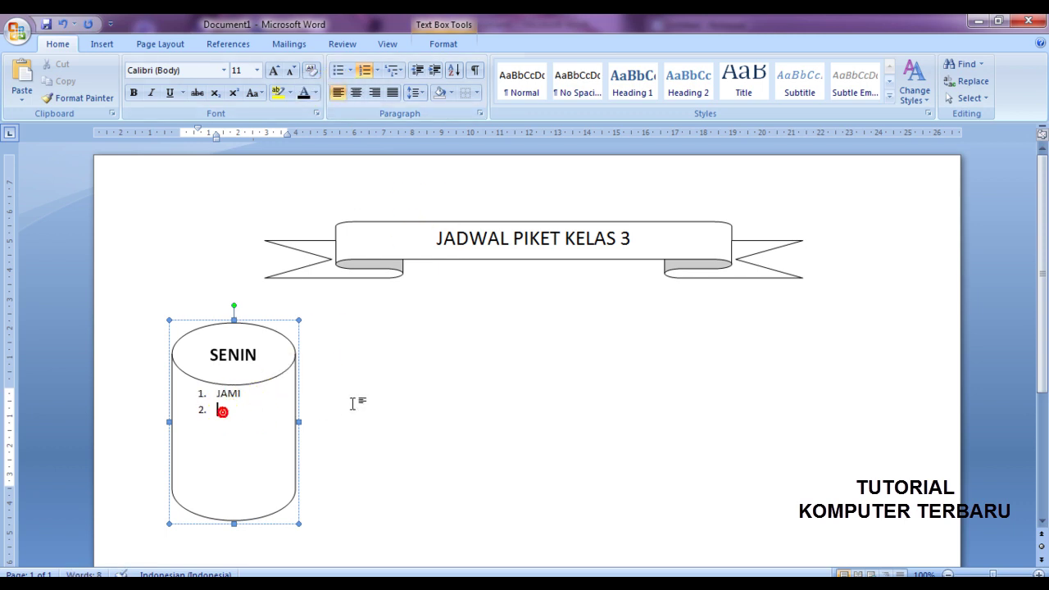
text(RAHEL)
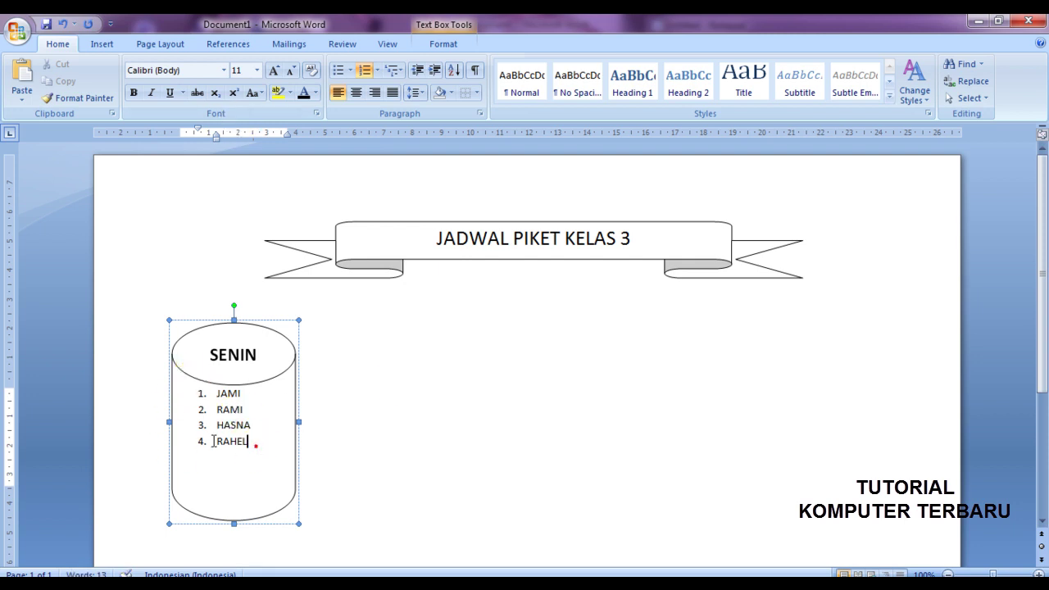
Step: Select all four names and set them to 18 pt
click(187, 394)
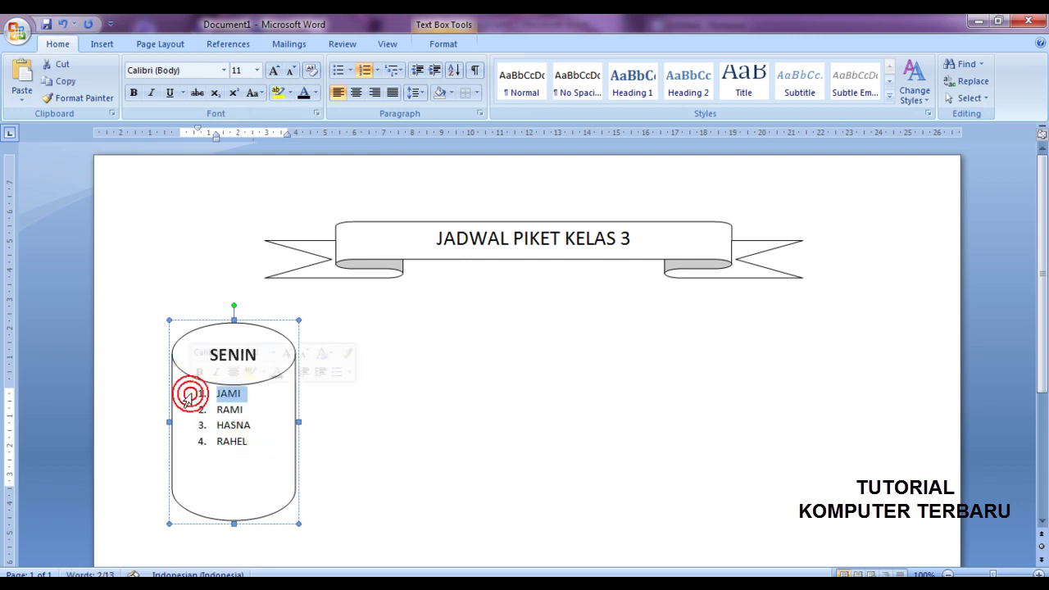
click(214, 453)
click(249, 441)
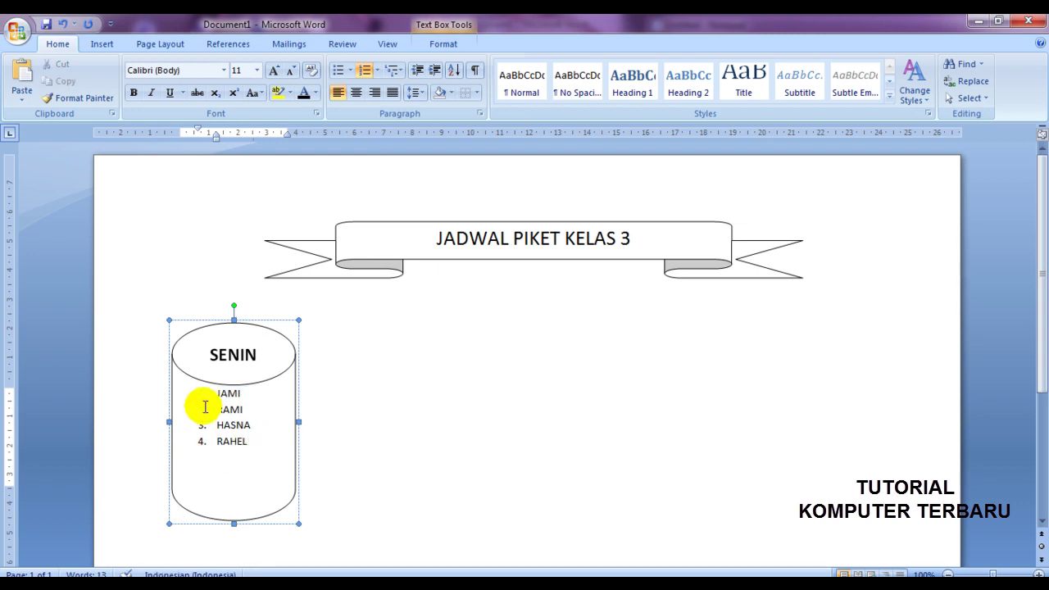
click(184, 395)
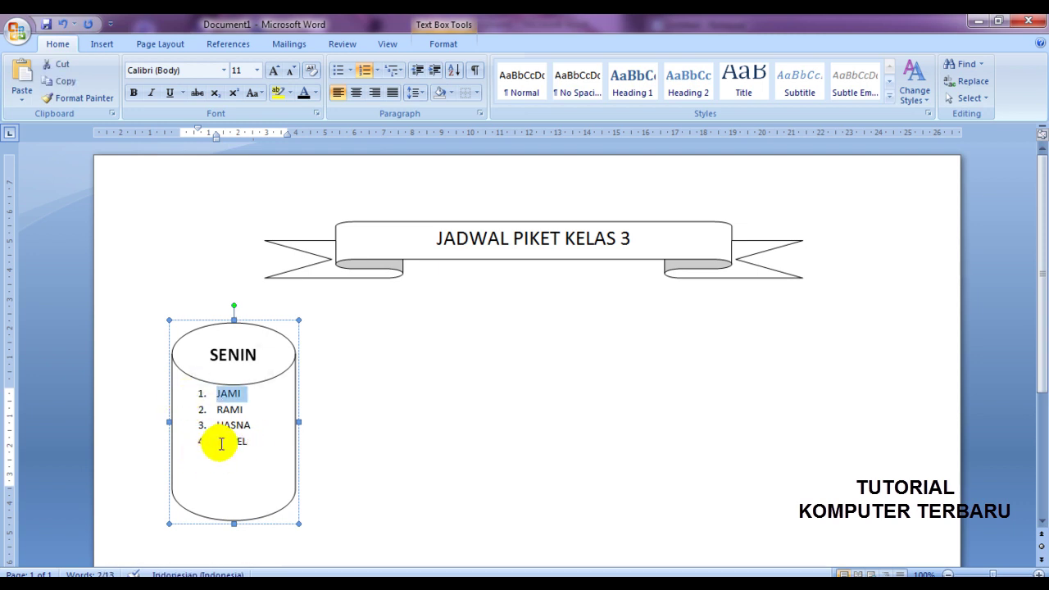
key(shift+Down)
key(shift+Down)
key(shift+Down)
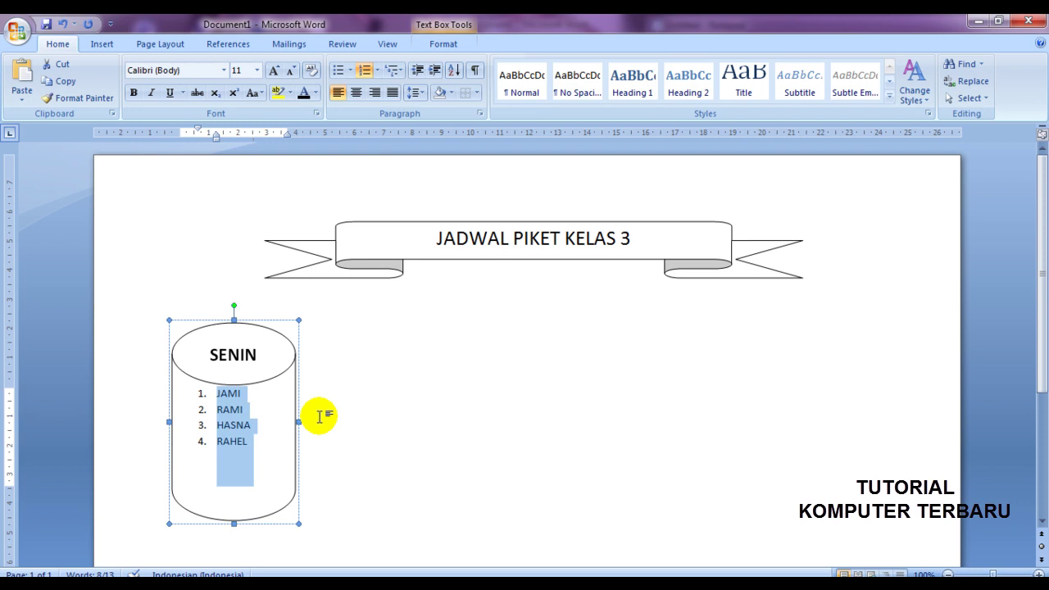
click(256, 70)
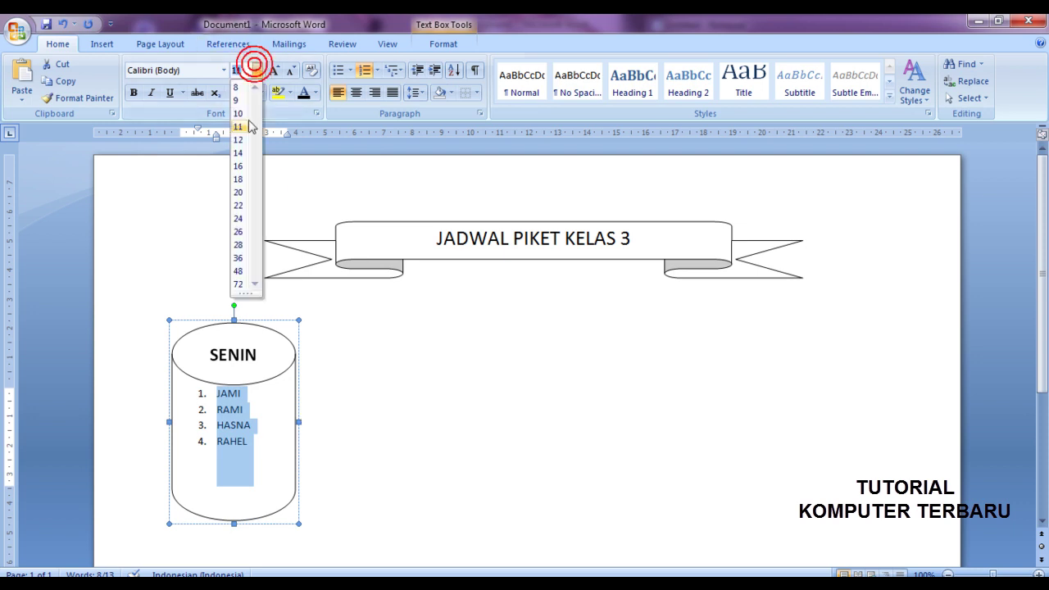
click(243, 178)
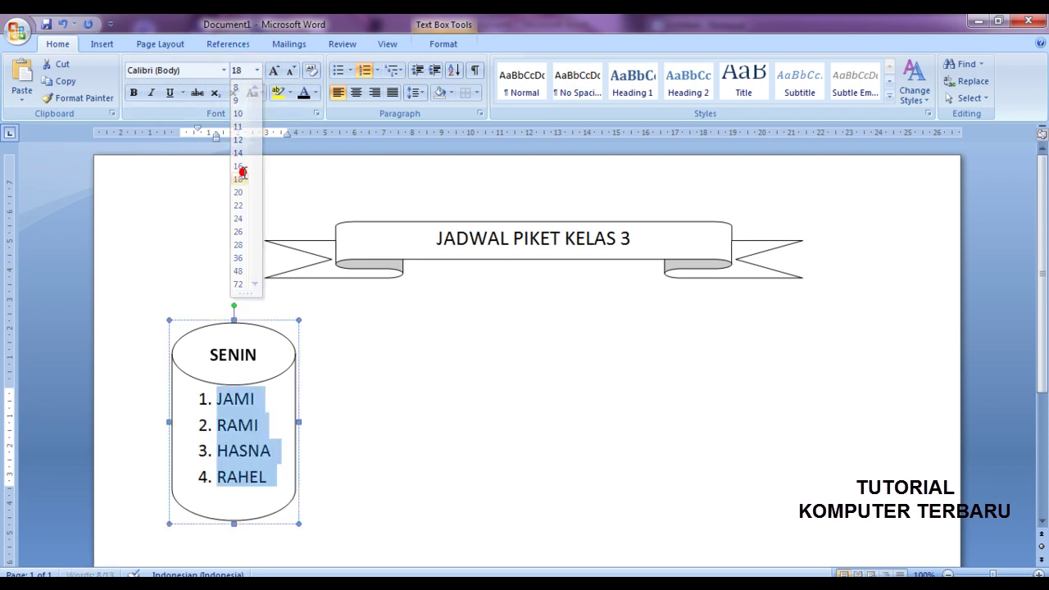
click(424, 391)
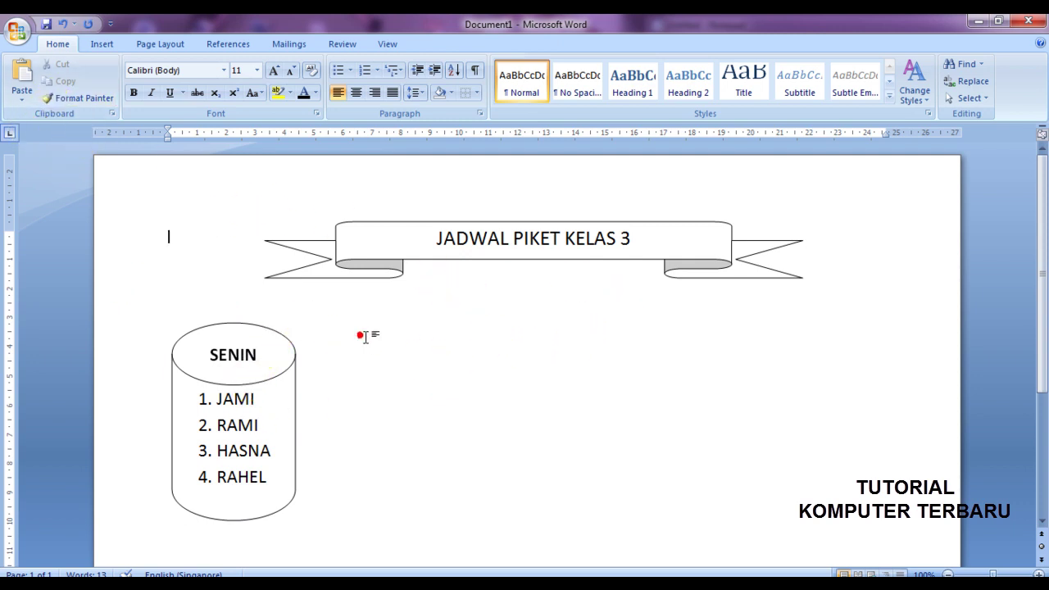
Step: Area-select the whole SENIN cylinder with its labels and copy it
click(955, 98)
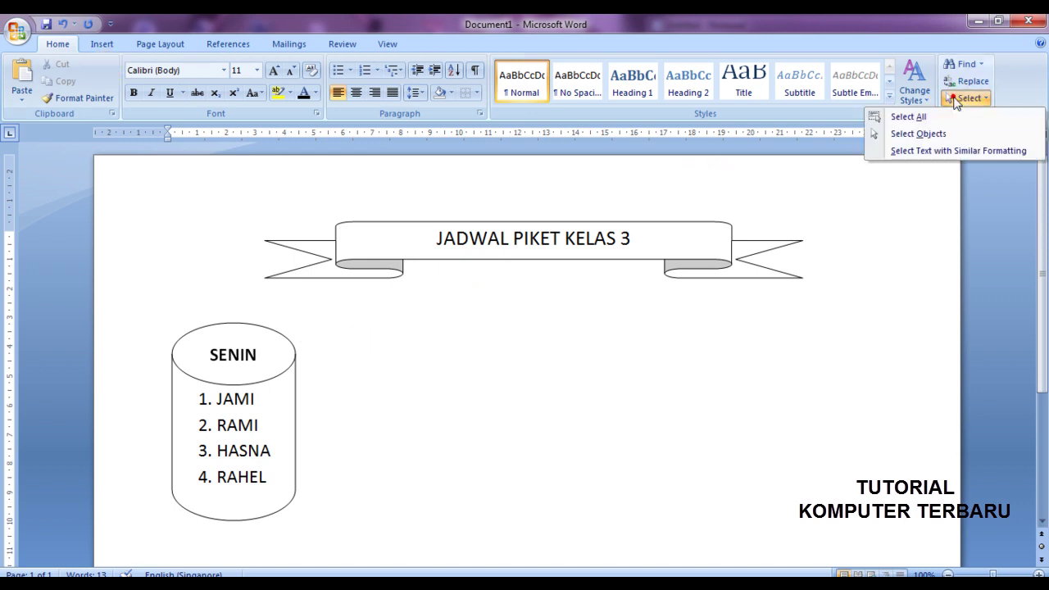
click(902, 133)
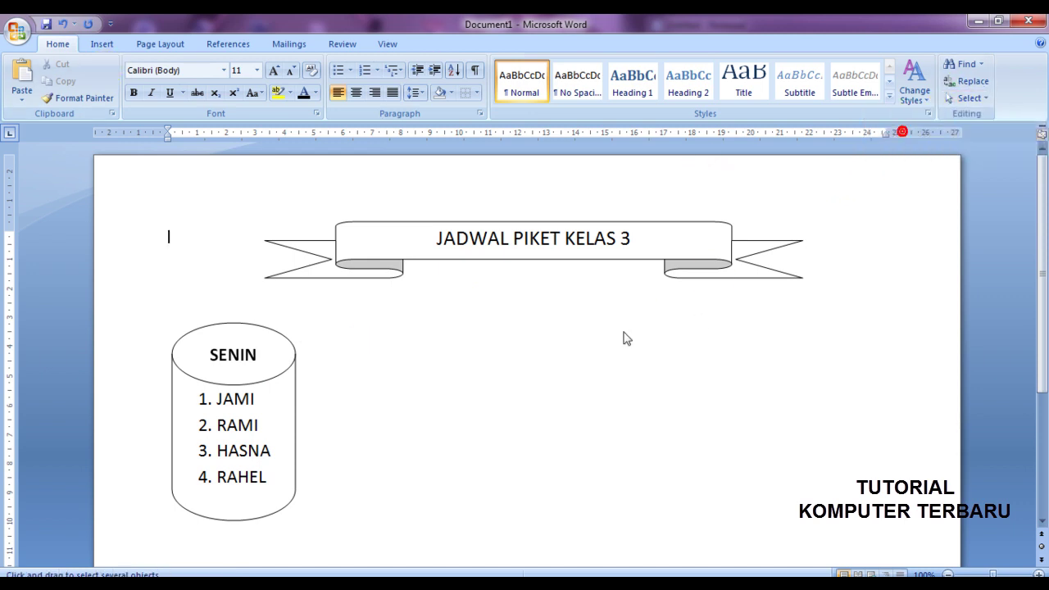
scroll(656, 328, down, 1)
drag(105, 262, 370, 487)
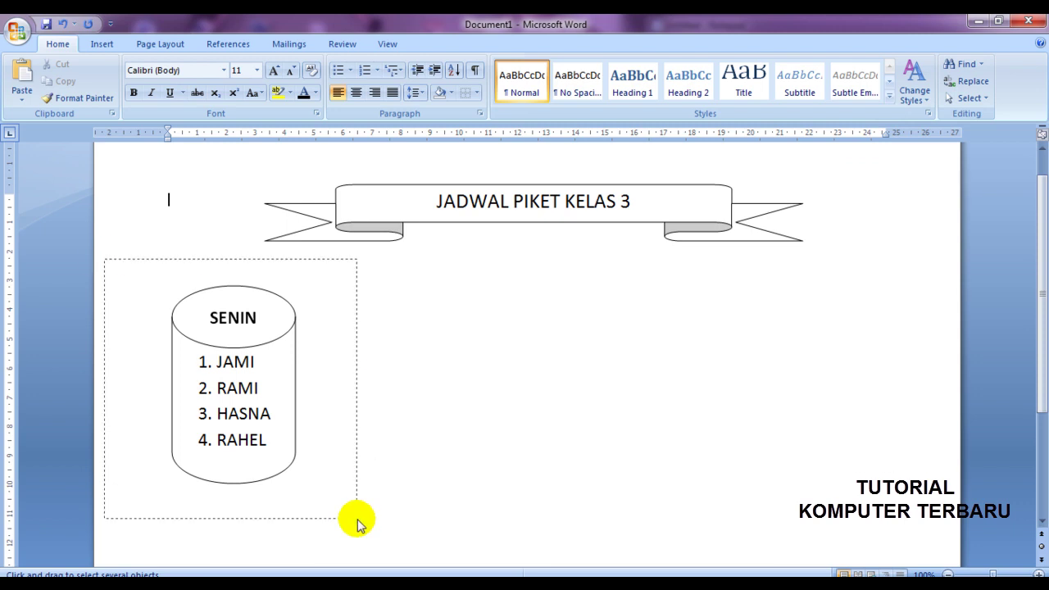
right_click(242, 347)
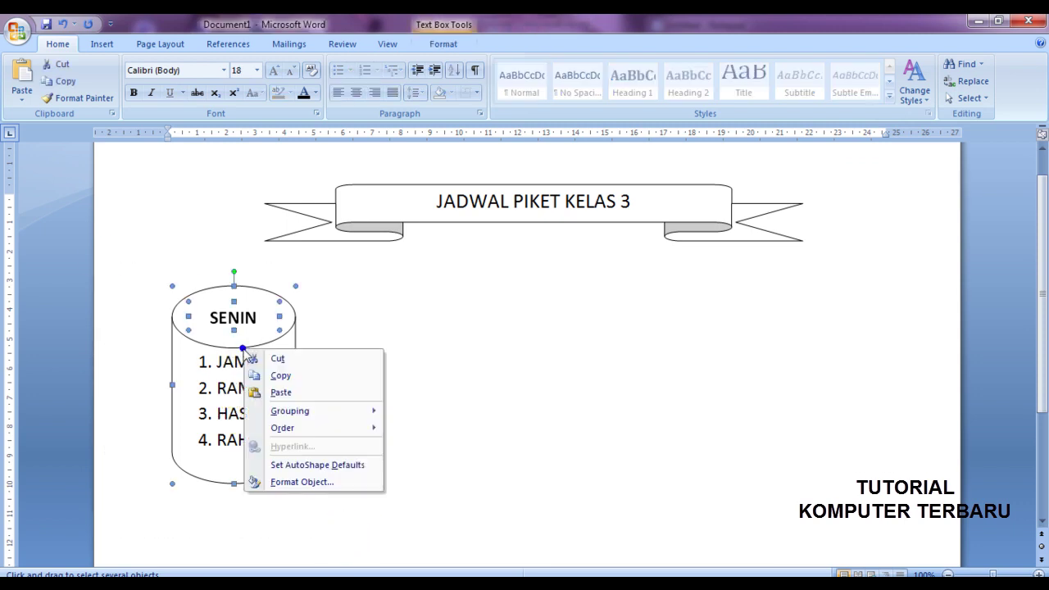
click(418, 341)
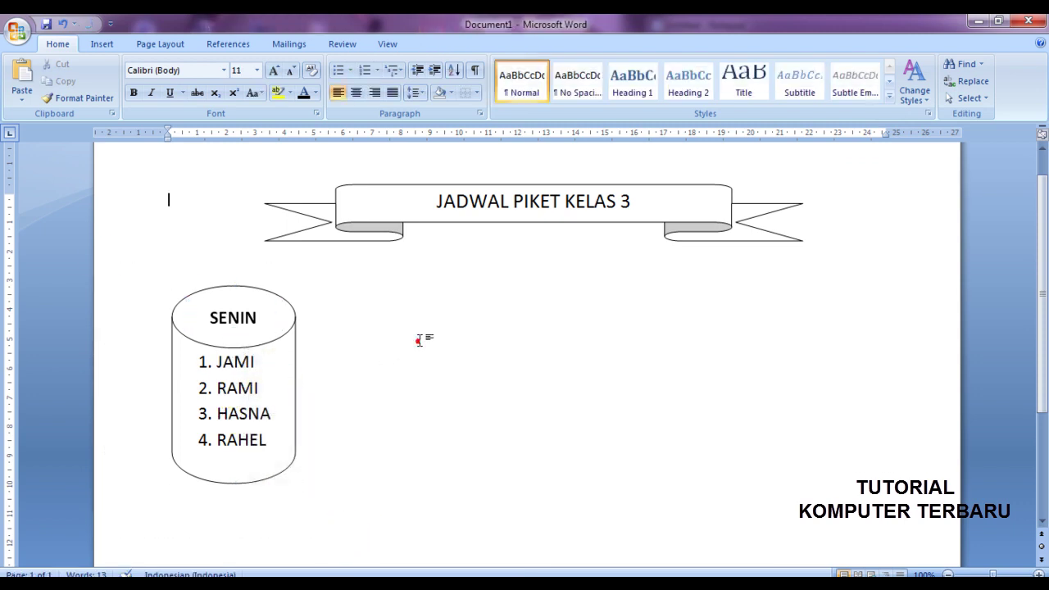
Step: Paste the cylinder copy and drag it to the right of the first
right_click(424, 298)
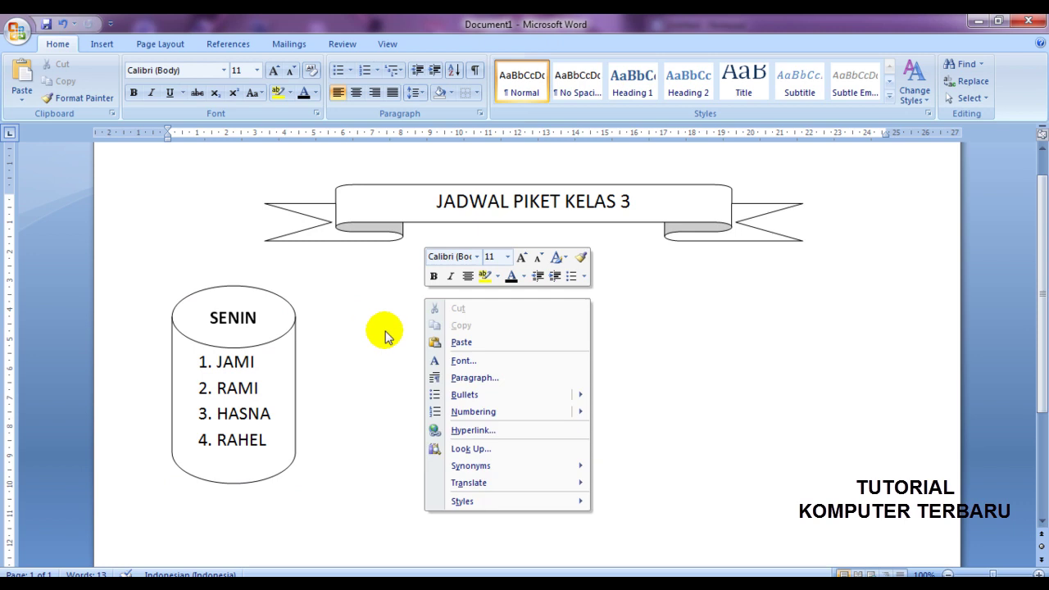
click(457, 342)
mouse_move(188, 344)
mouse_down()
mouse_move(326, 336)
mouse_move(327, 324)
mouse_up()
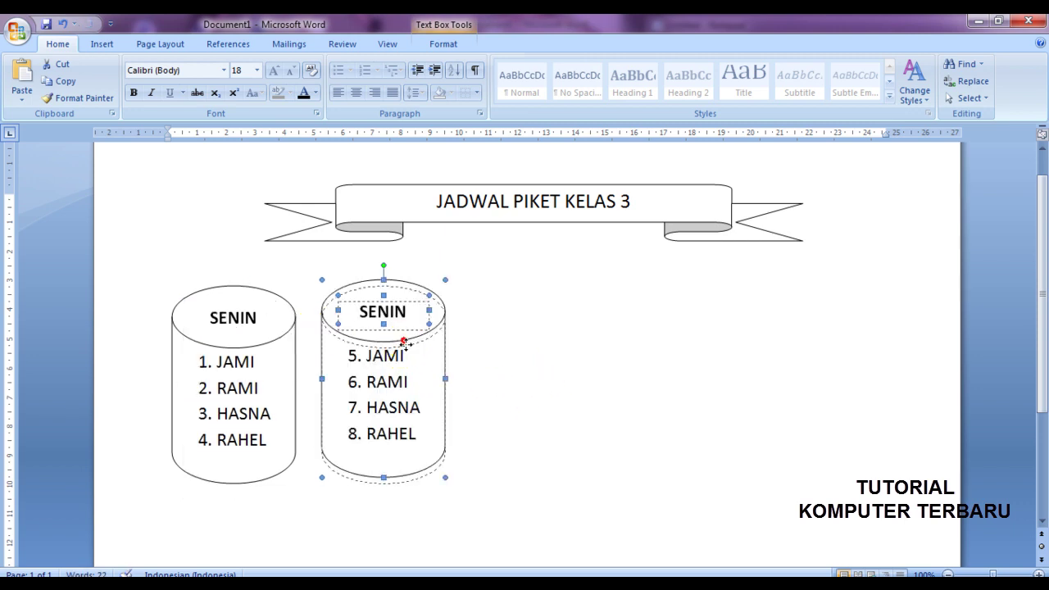
Step: Nudge the second cylinder down and paste third and fourth copies along the top row
key(Down)
right_click(513, 341)
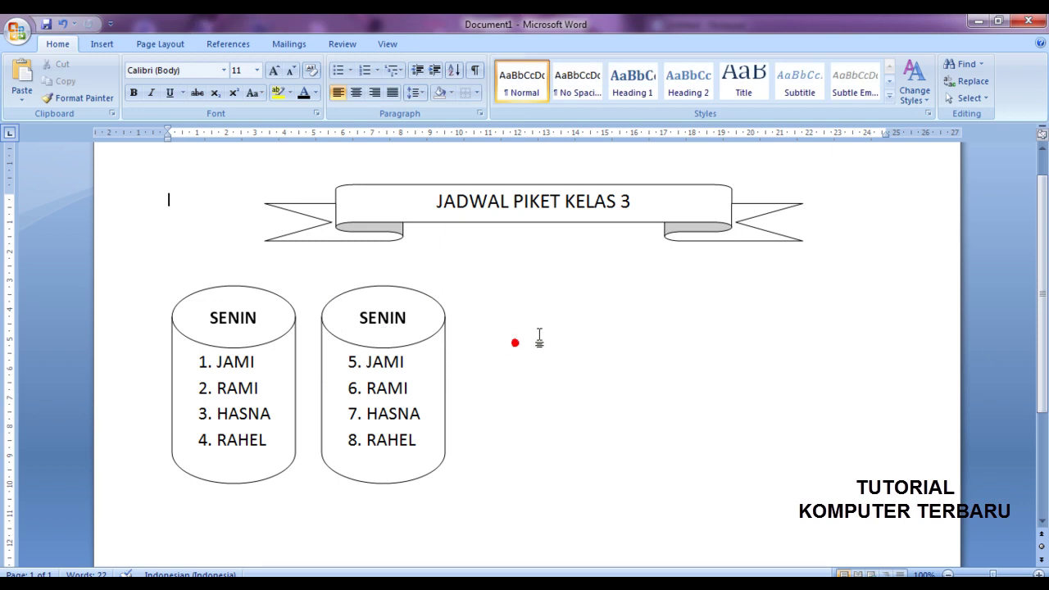
click(600, 380)
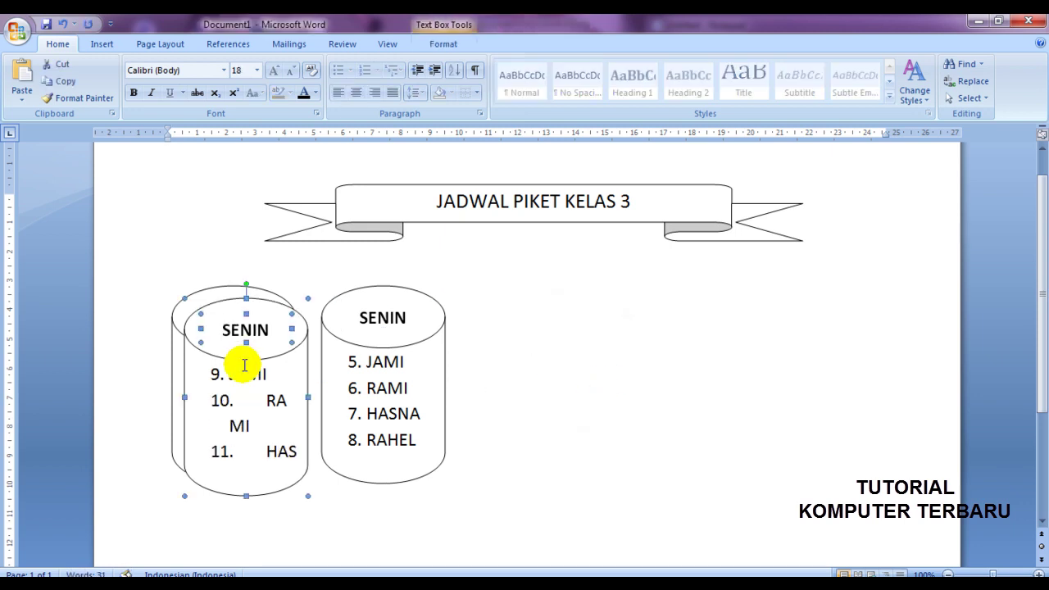
drag(500, 358, 527, 347)
click(667, 353)
right_click(669, 343)
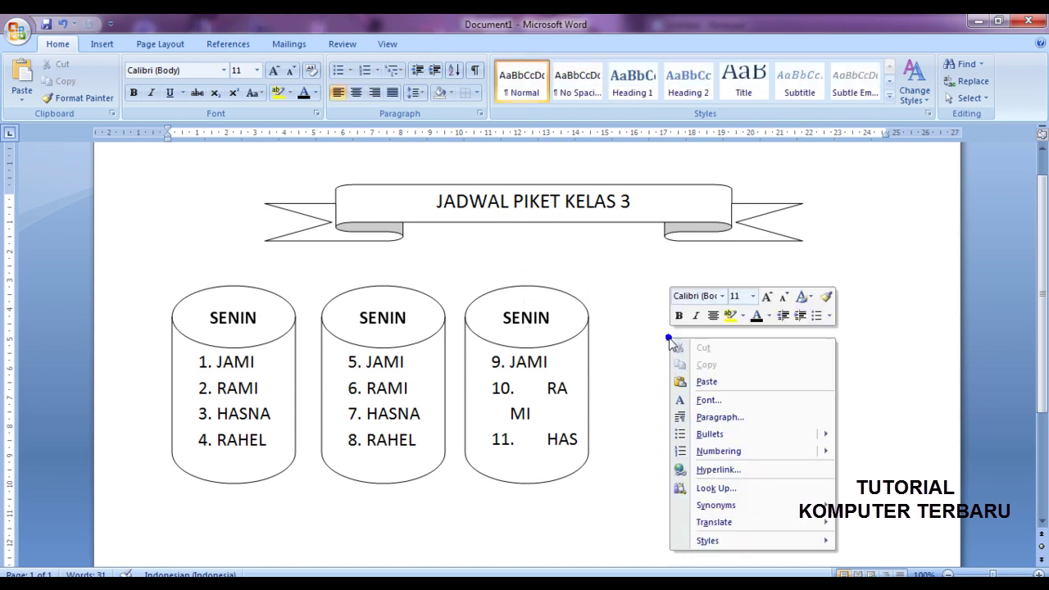
click(700, 378)
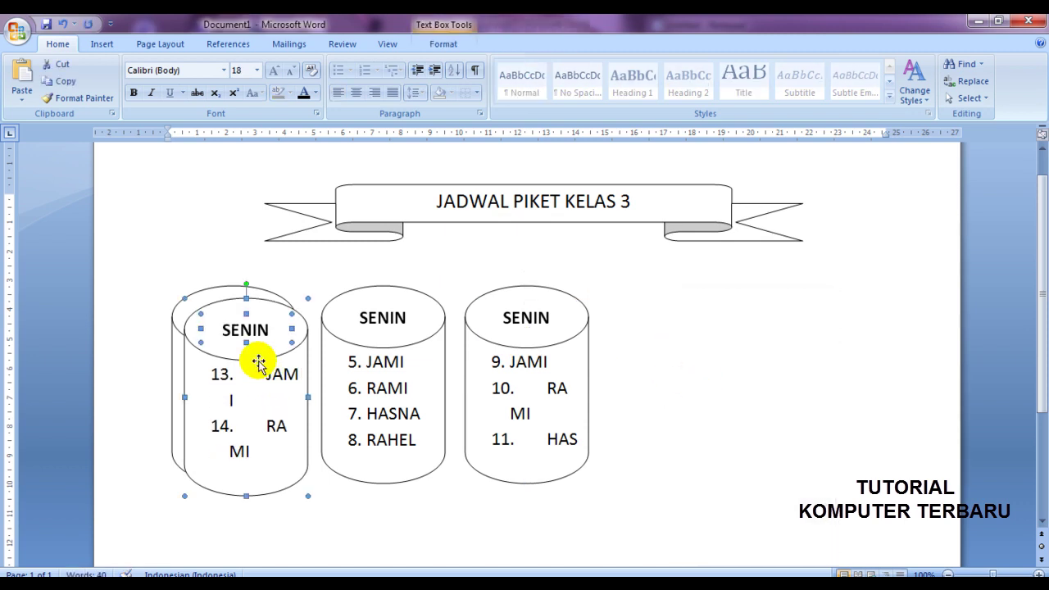
drag(255, 358, 711, 348)
Step: Paste a fifth cylinder copy and place it at the left of the lower row
scroll(807, 371, down, 3)
scroll(806, 374, up, 2)
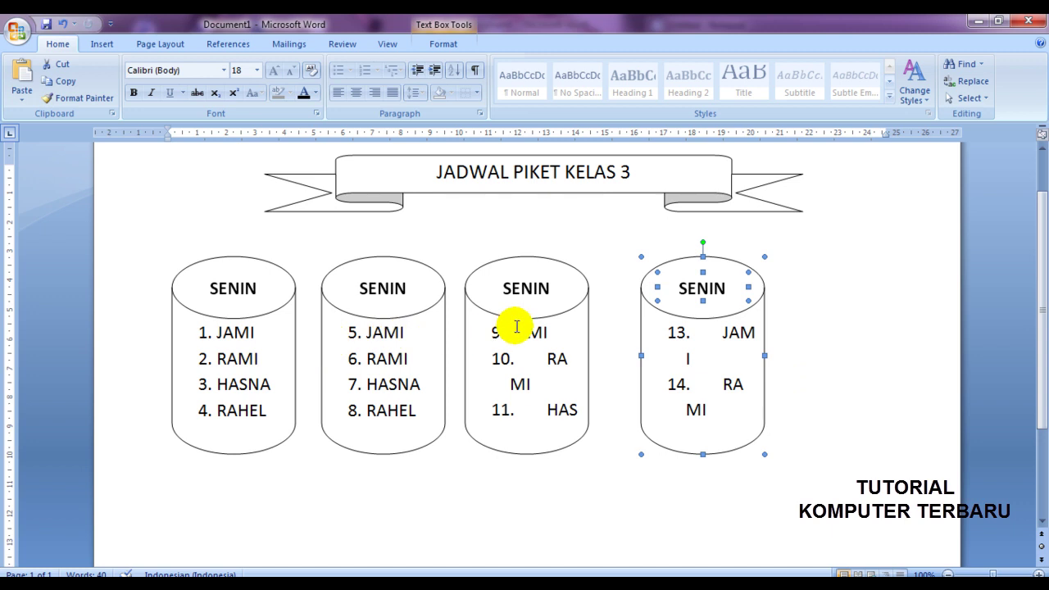
click(799, 338)
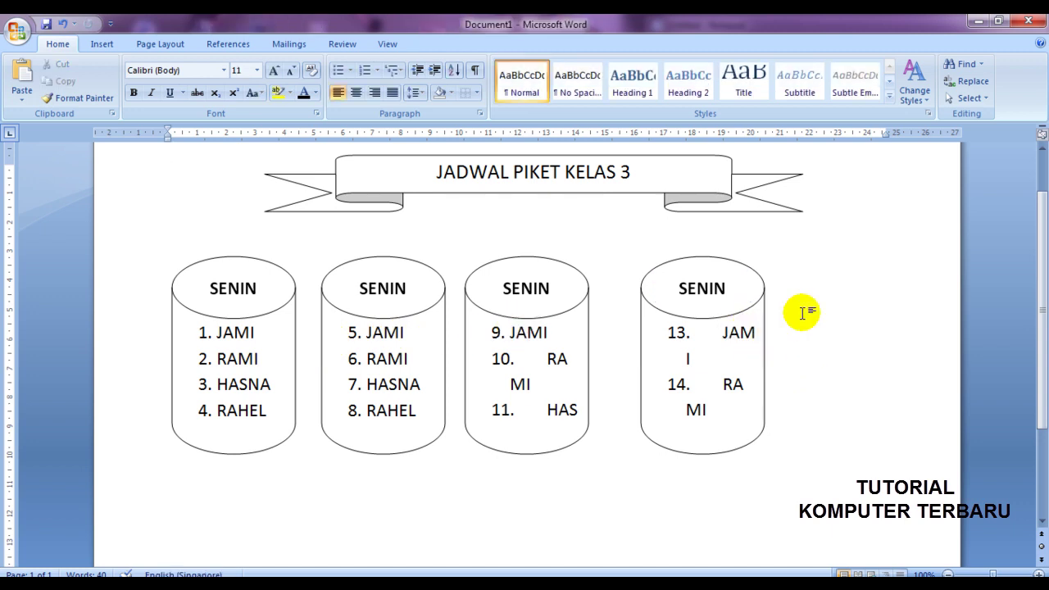
right_click(803, 313)
click(824, 356)
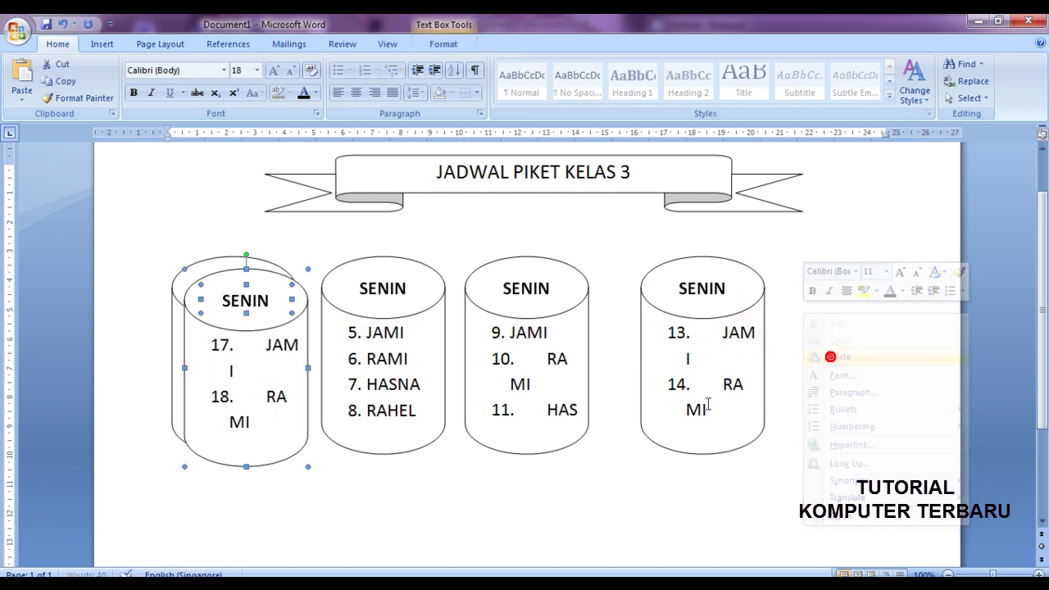
scroll(238, 328, down, 2)
mouse_move(243, 257)
mouse_down()
mouse_move(269, 423)
mouse_move(239, 445)
mouse_up()
scroll(312, 393, down, 2)
drag(241, 380, 303, 385)
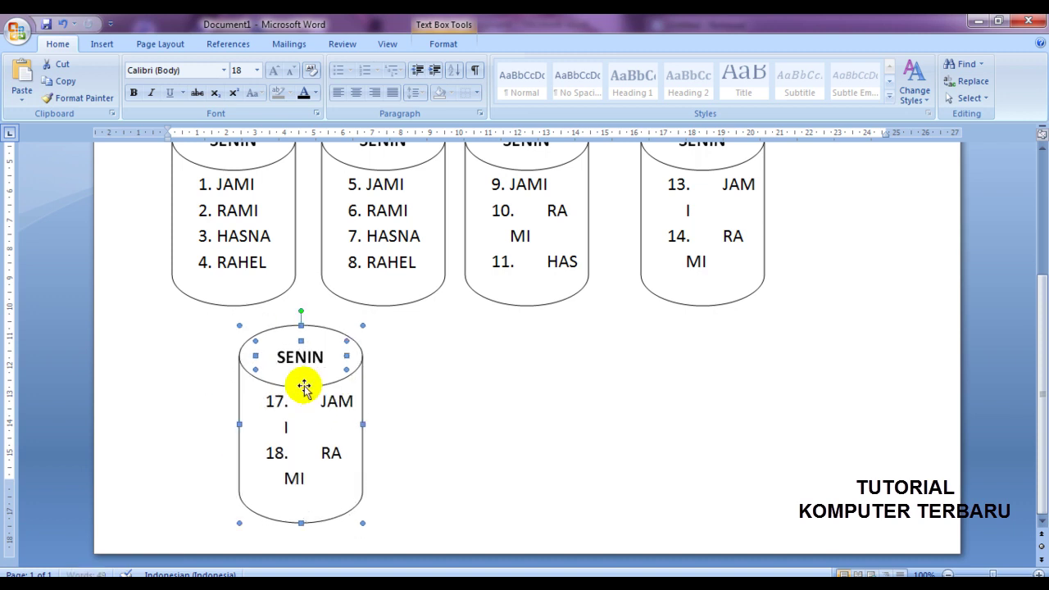
click(500, 389)
scroll(499, 390, up, 4)
scroll(496, 385, down, 3)
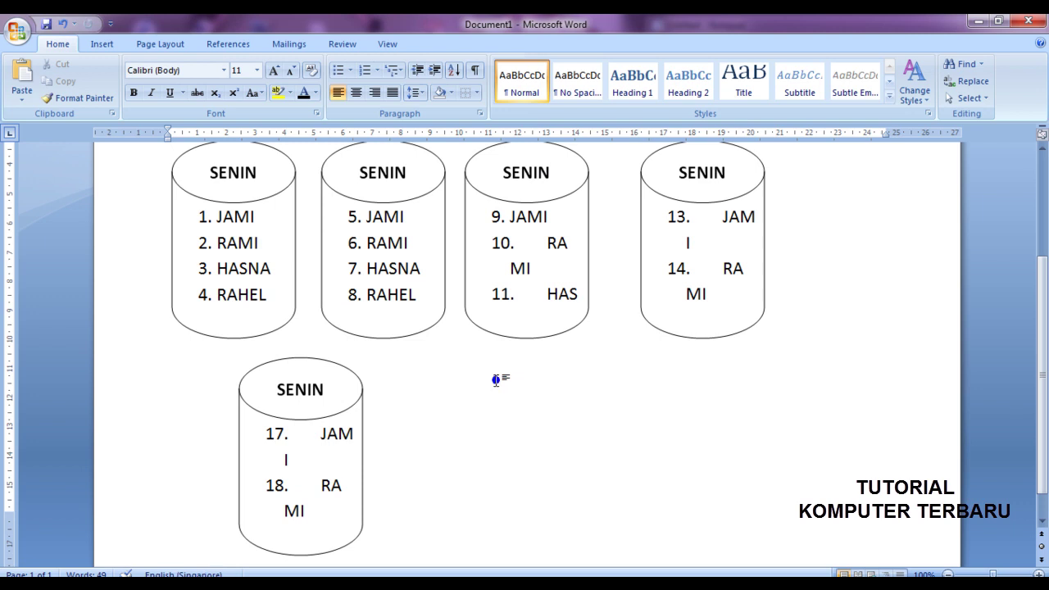
Step: Paste sixth and seventh copies into the lower row's middle and bottom-right positions
right_click(496, 378)
click(533, 215)
click(216, 202)
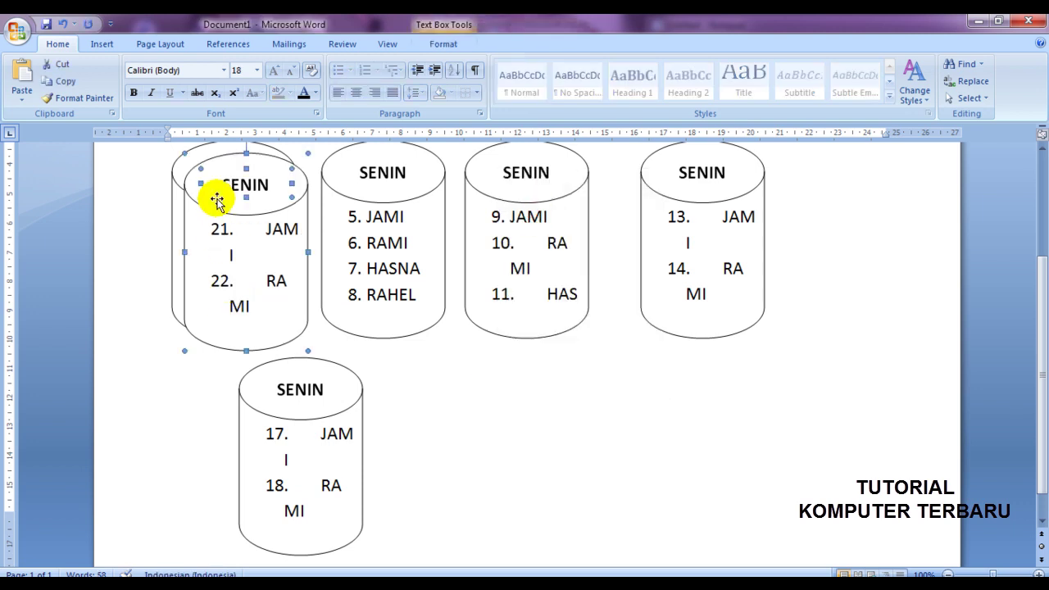
drag(226, 212, 498, 416)
click(674, 435)
scroll(683, 427, up, 3)
scroll(771, 437, down, 3)
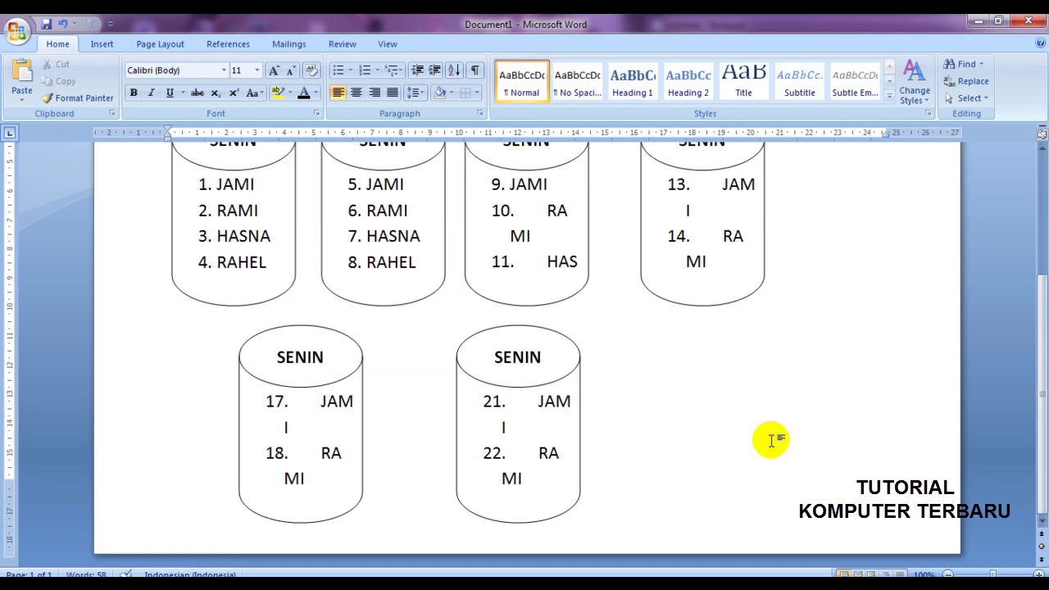
right_click(824, 382)
click(861, 213)
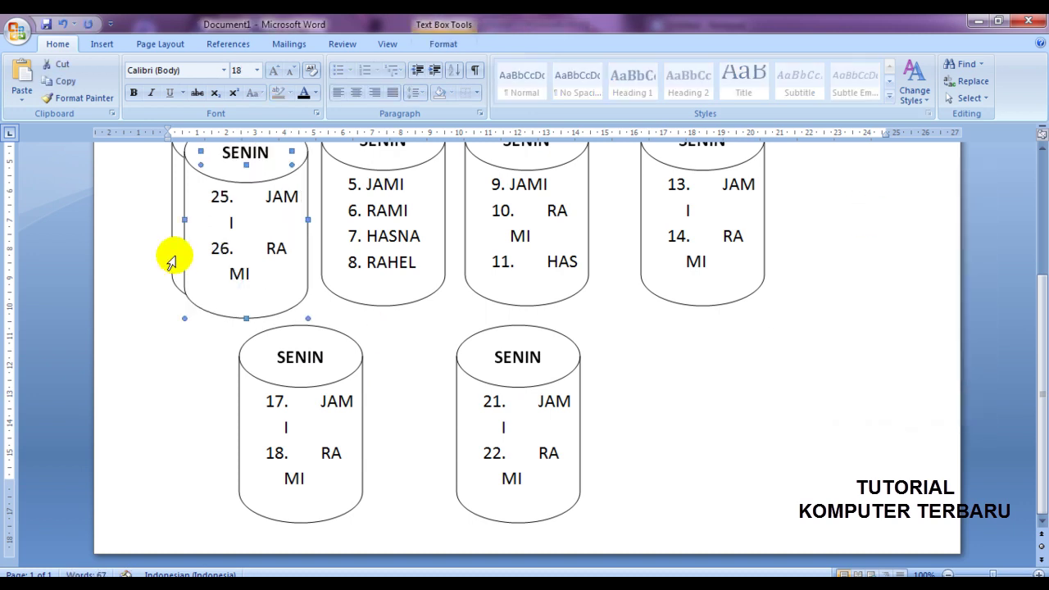
scroll(205, 189, up, 1)
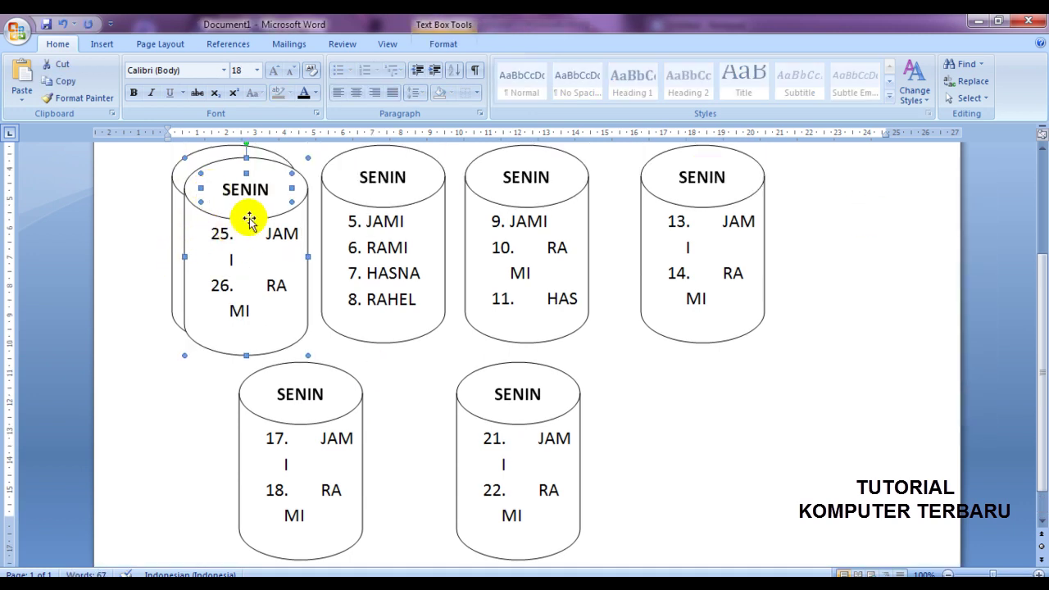
drag(262, 223, 692, 411)
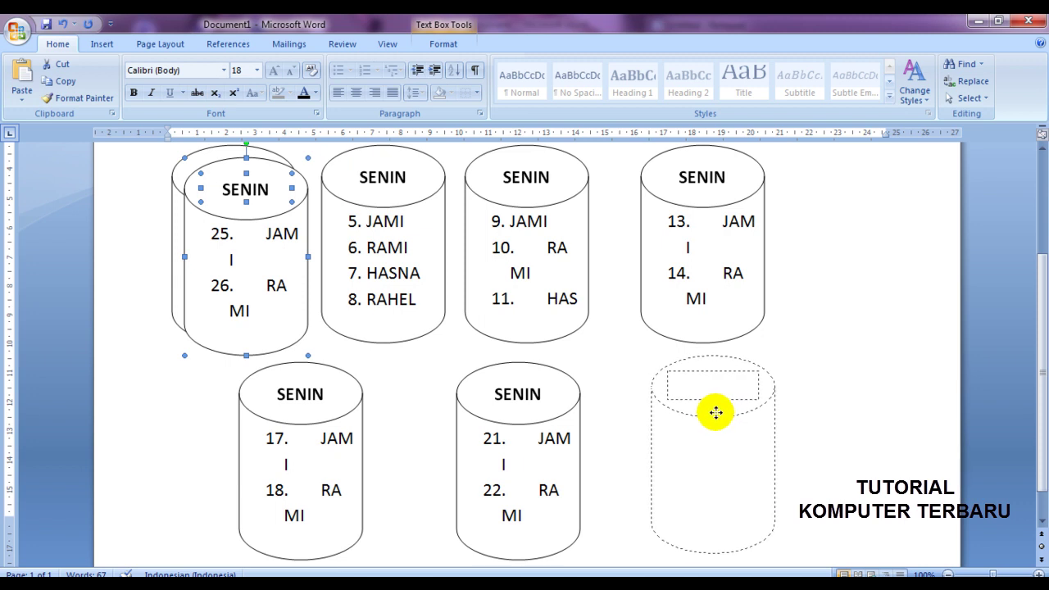
drag(692, 412, 718, 417)
click(850, 429)
scroll(850, 429, up, 3)
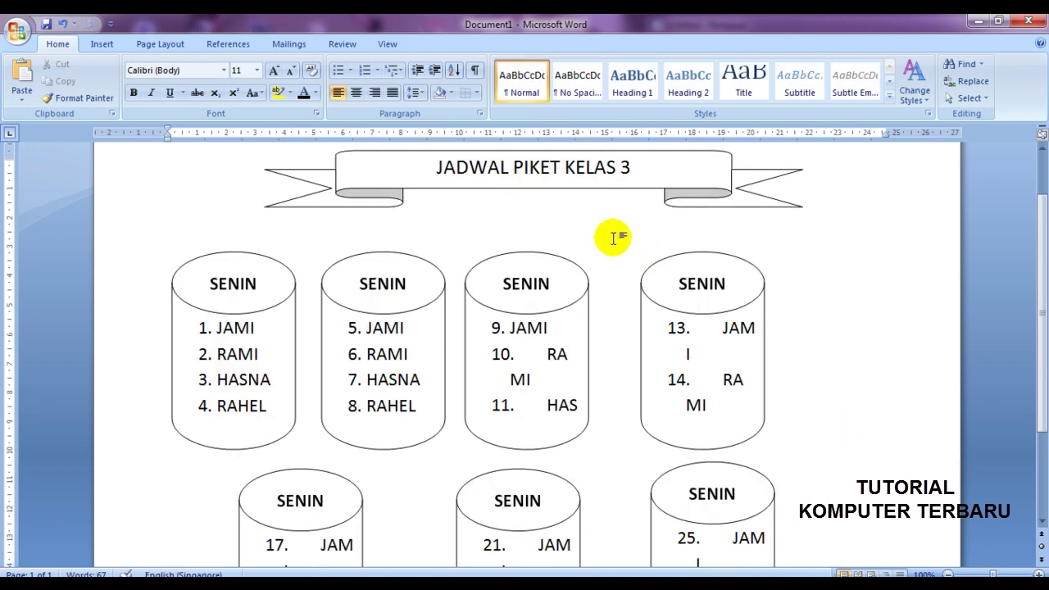
Step: With Select Objects on, move the fourth cylinder right, near the right margin
click(953, 99)
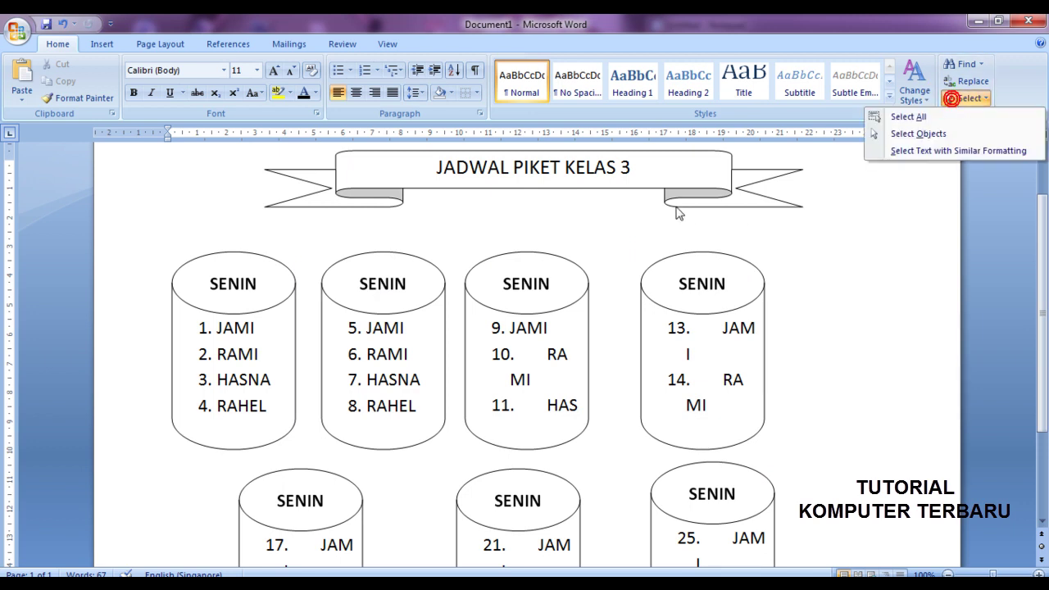
click(604, 221)
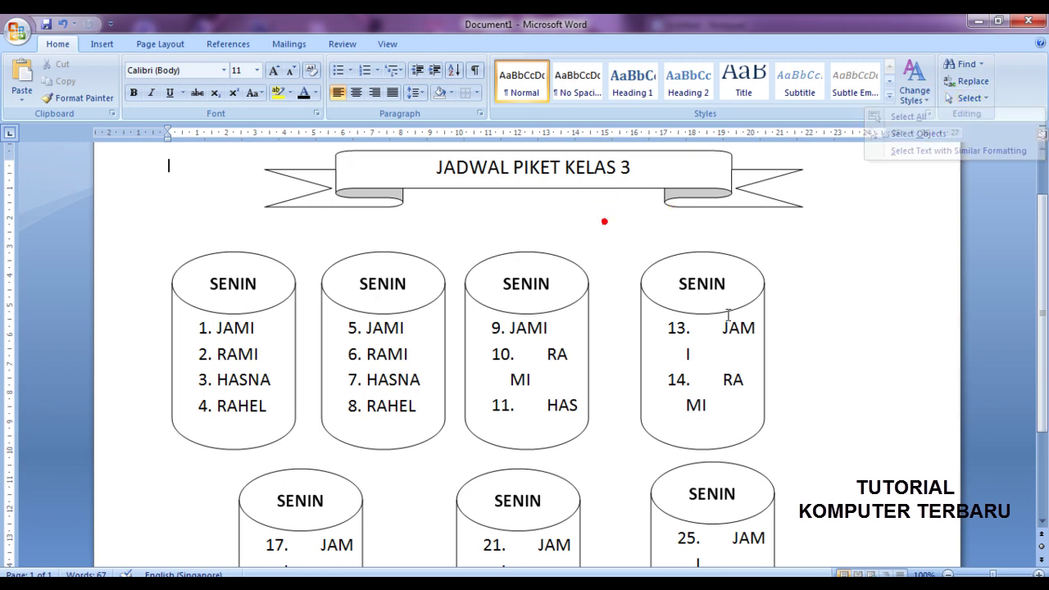
click(947, 99)
click(916, 134)
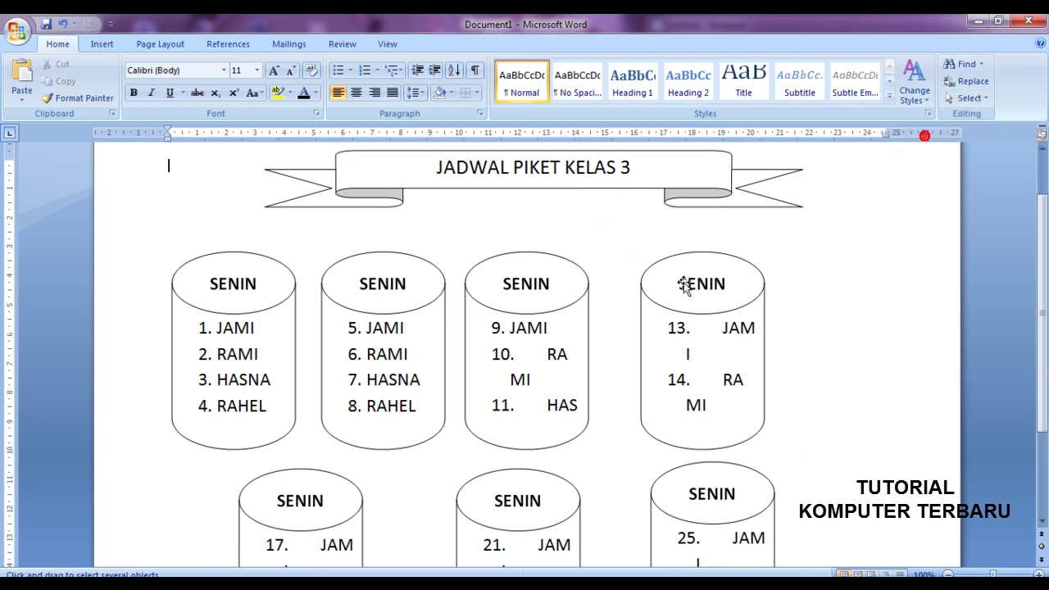
click(706, 318)
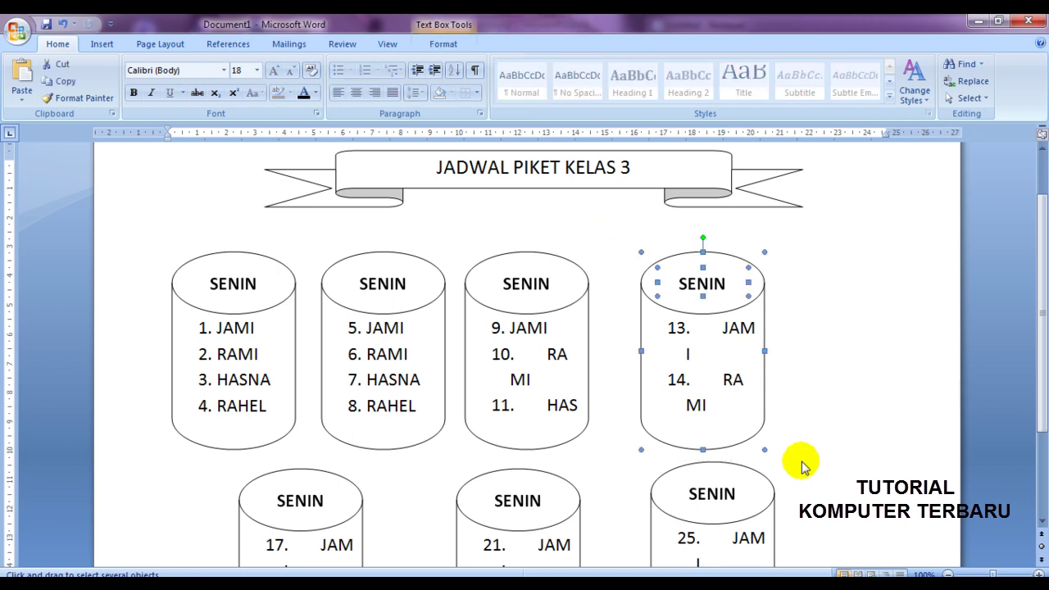
drag(788, 310, 833, 319)
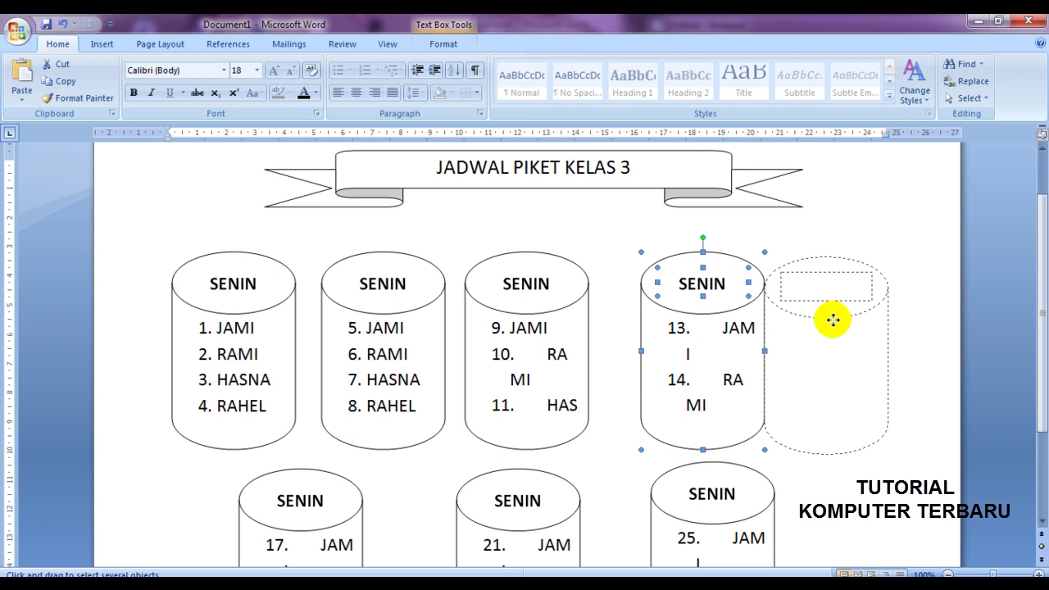
drag(833, 320, 833, 320)
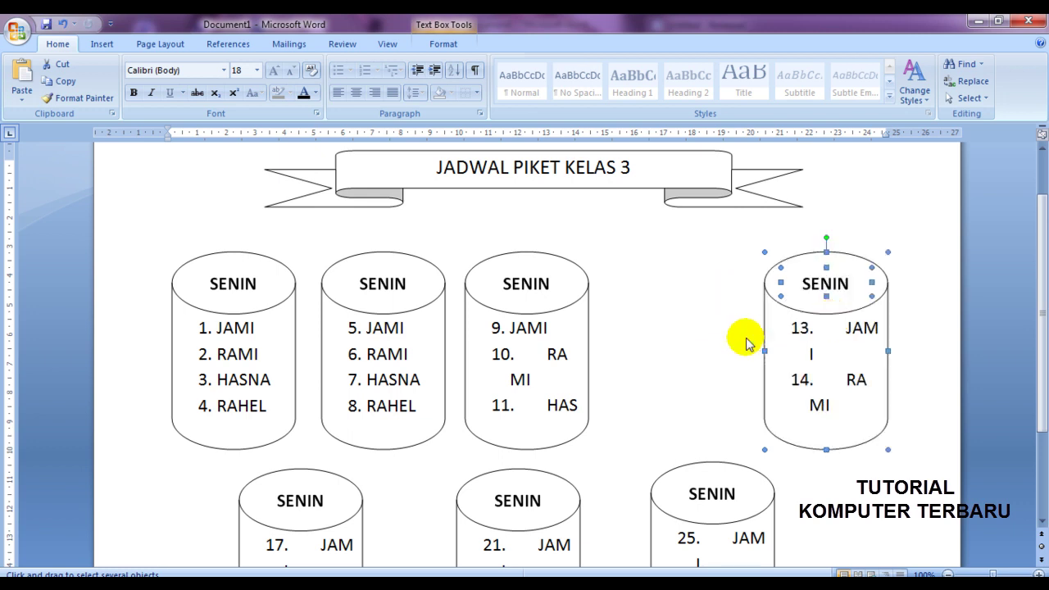
click(667, 241)
Step: Box-select the third cylinder and shift it to the right
click(981, 109)
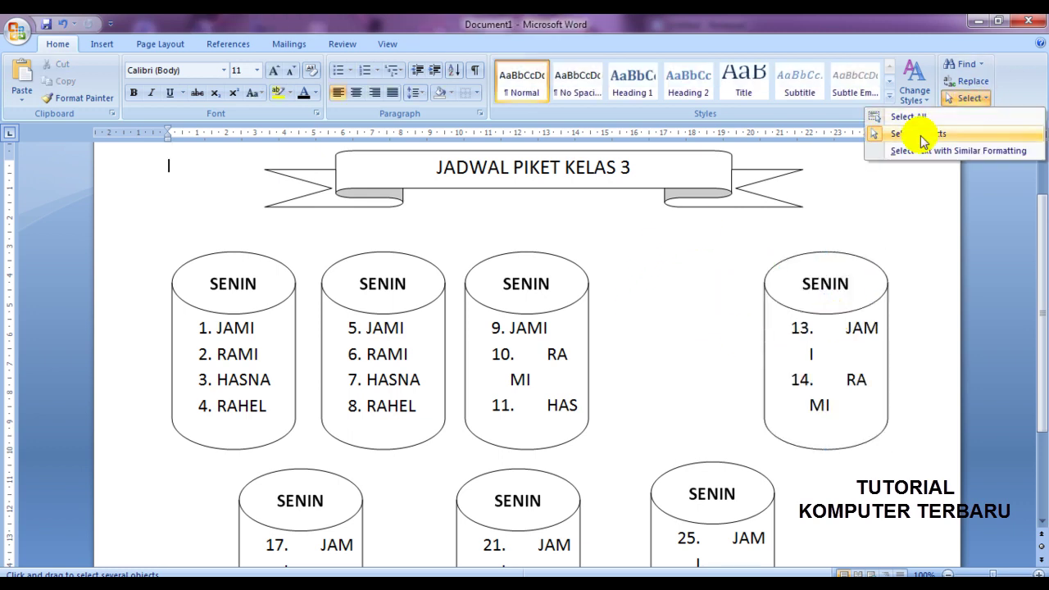
click(906, 133)
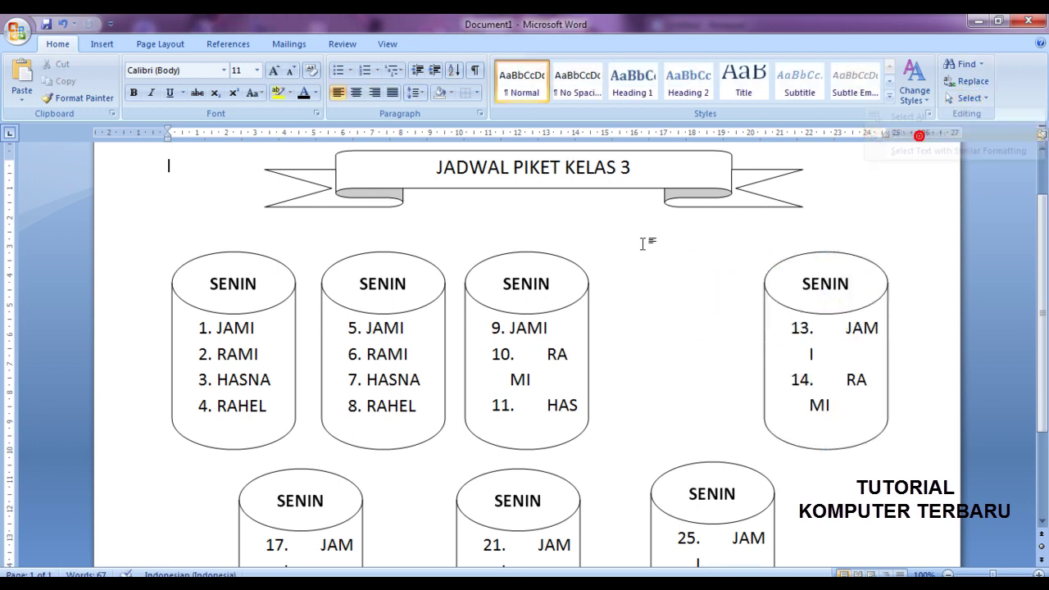
click(964, 98)
click(871, 180)
drag(450, 235, 623, 465)
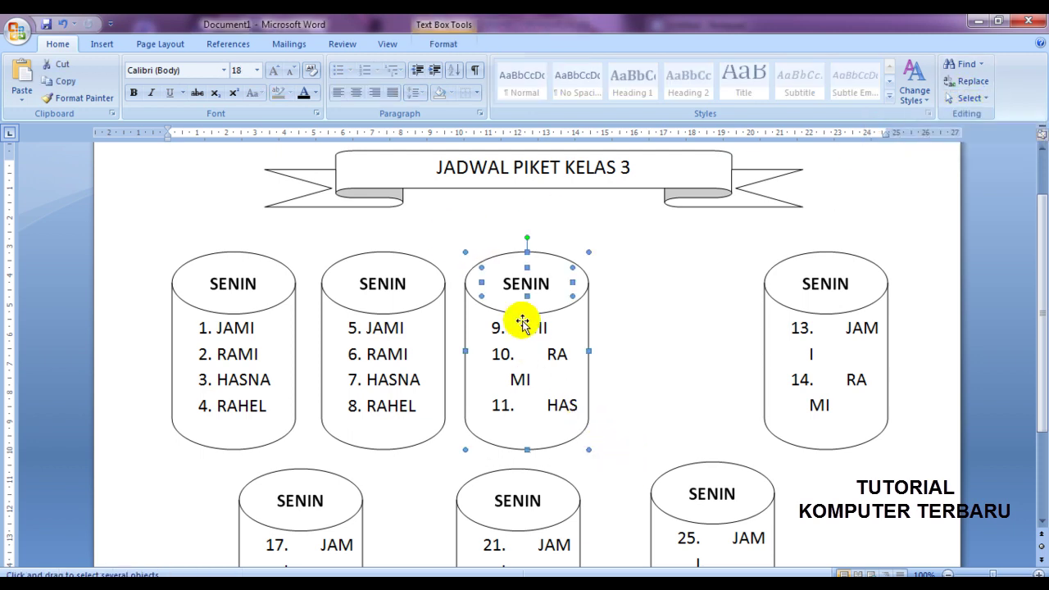
drag(526, 311, 604, 306)
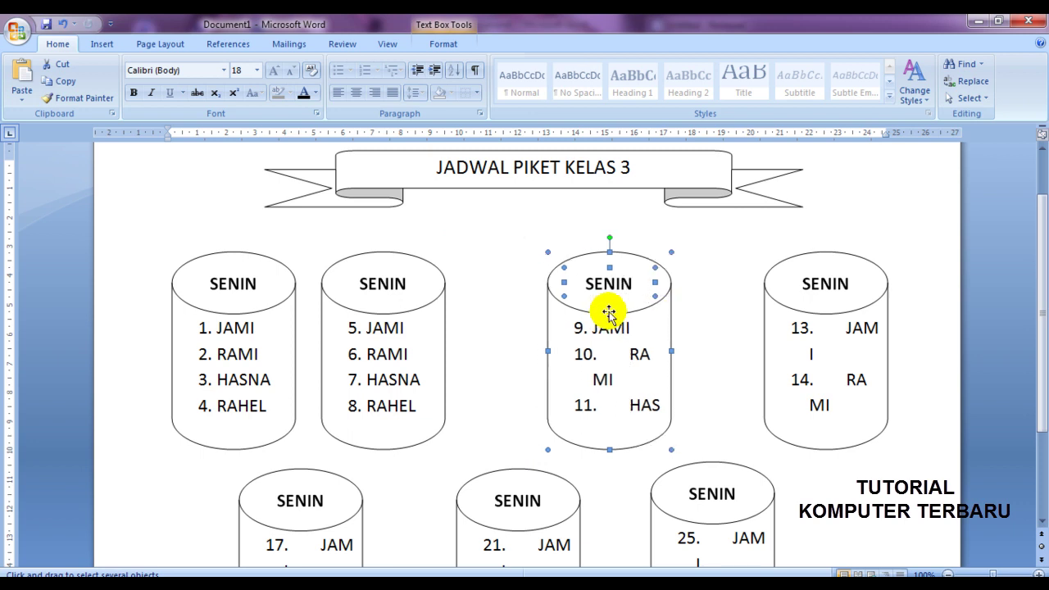
Step: Box-select the second cylinder and shift it slightly right
click(916, 496)
click(968, 97)
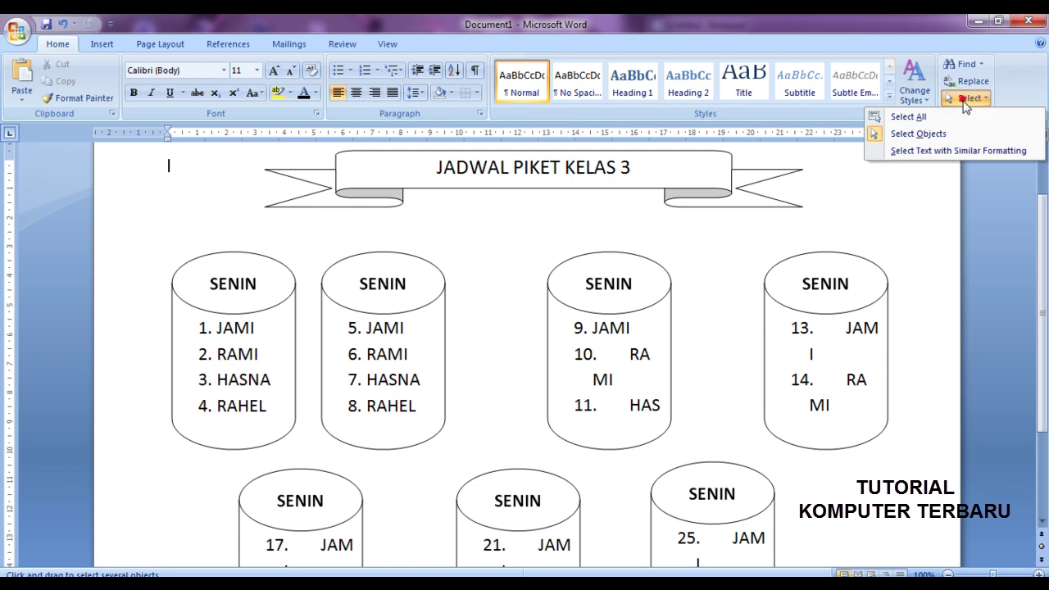
click(934, 133)
click(968, 98)
click(934, 133)
click(322, 235)
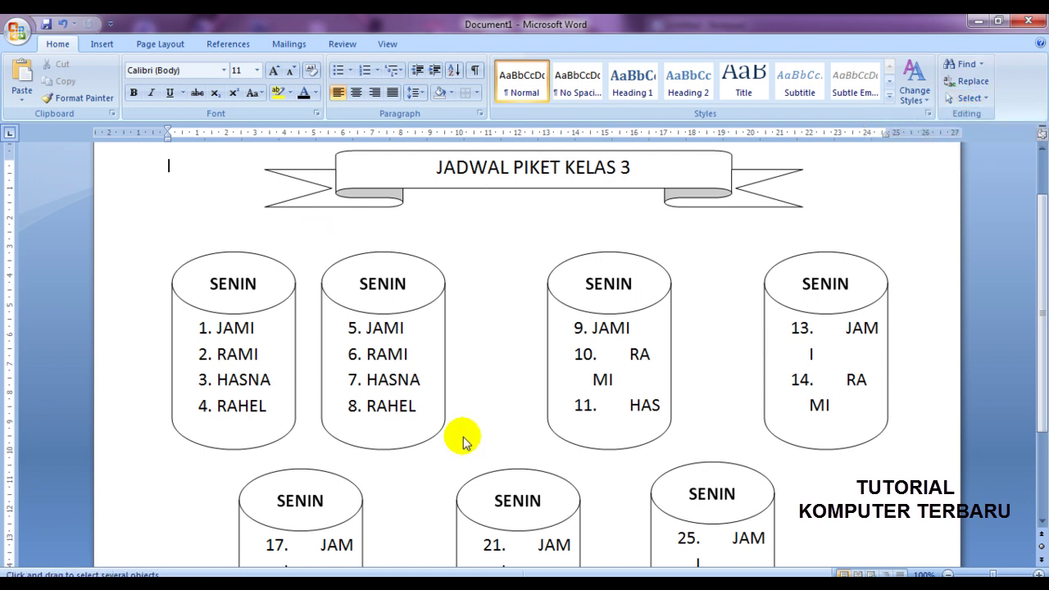
drag(308, 235, 468, 473)
drag(416, 312, 433, 312)
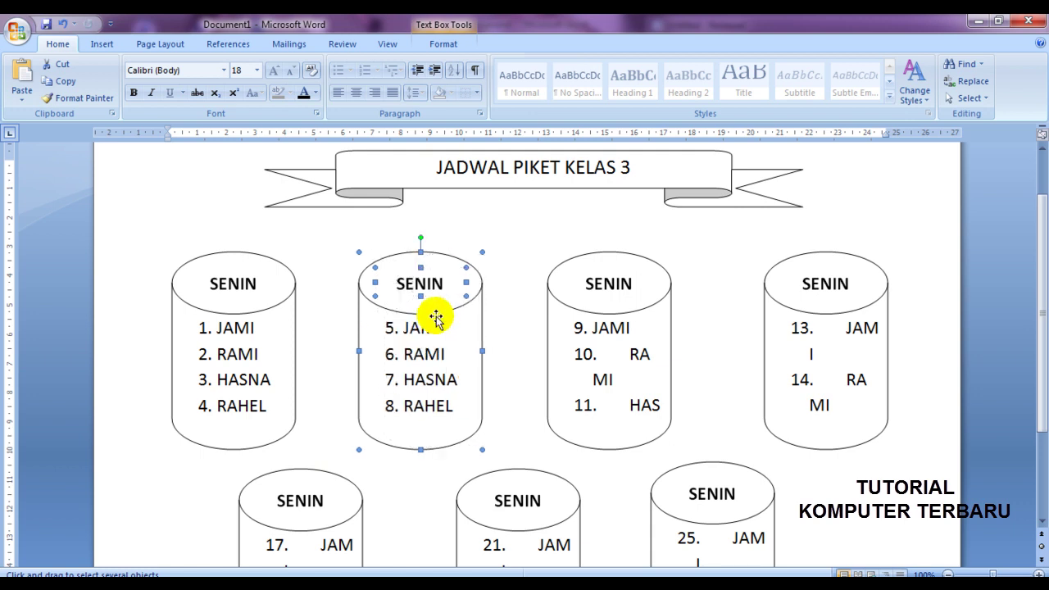
click(572, 218)
click(401, 282)
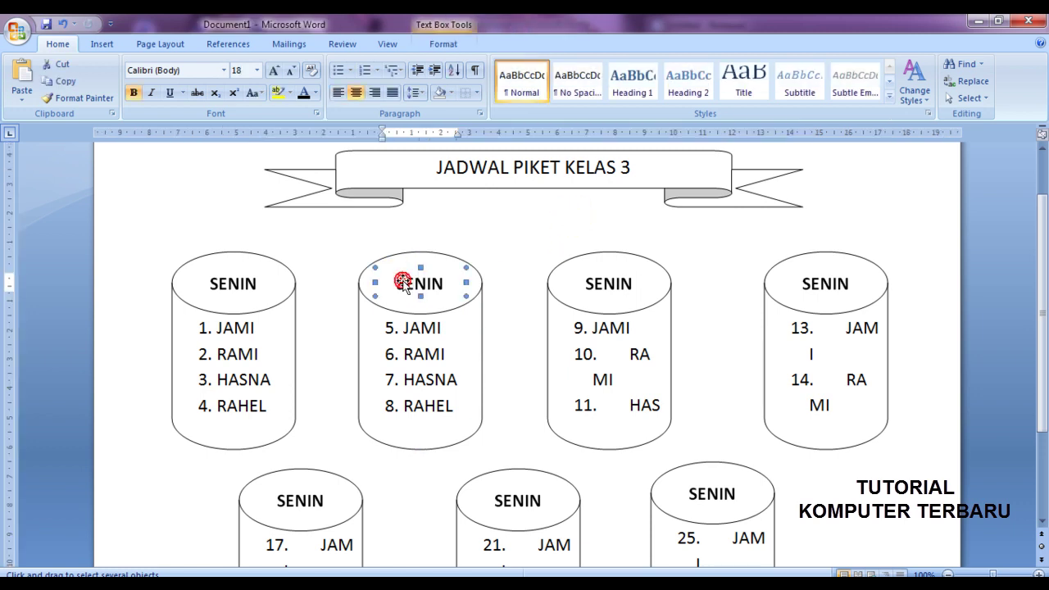
Step: Relabel the second and third cylinders SELASA and RABU
drag(402, 283, 433, 283)
click(451, 284)
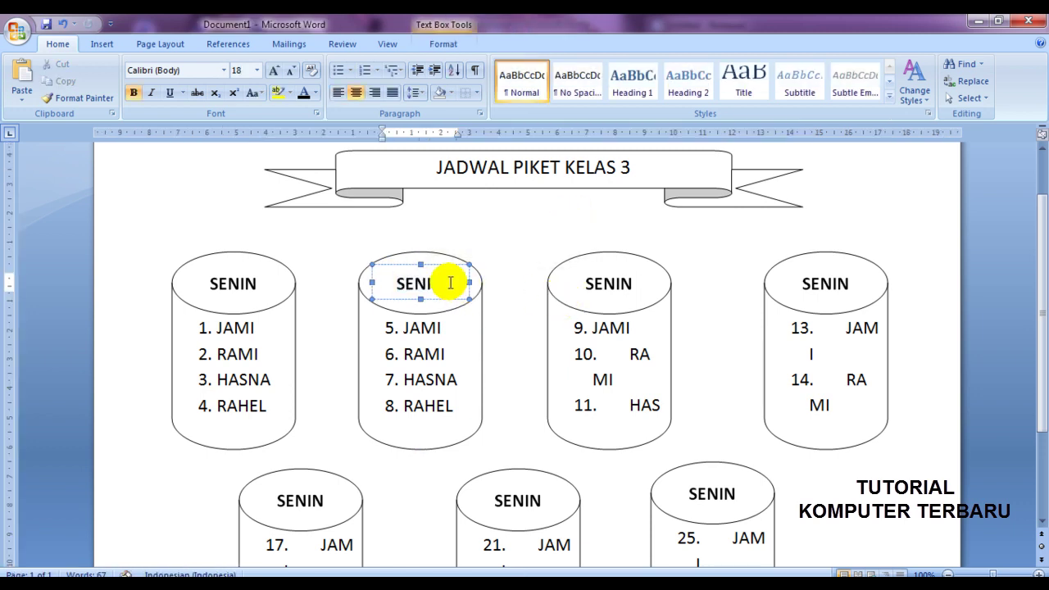
click(382, 285)
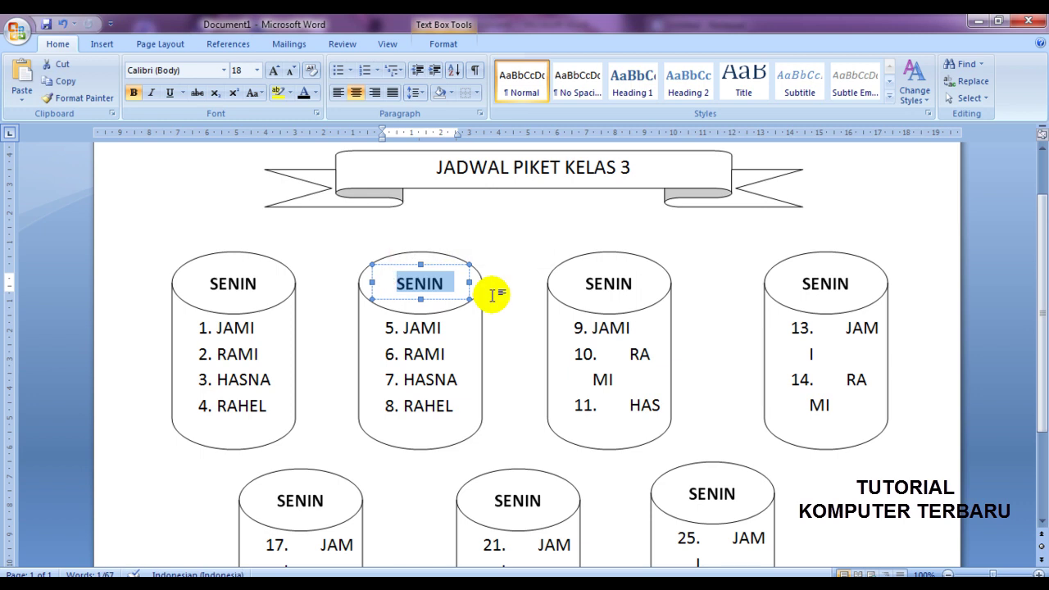
text(SELASA)
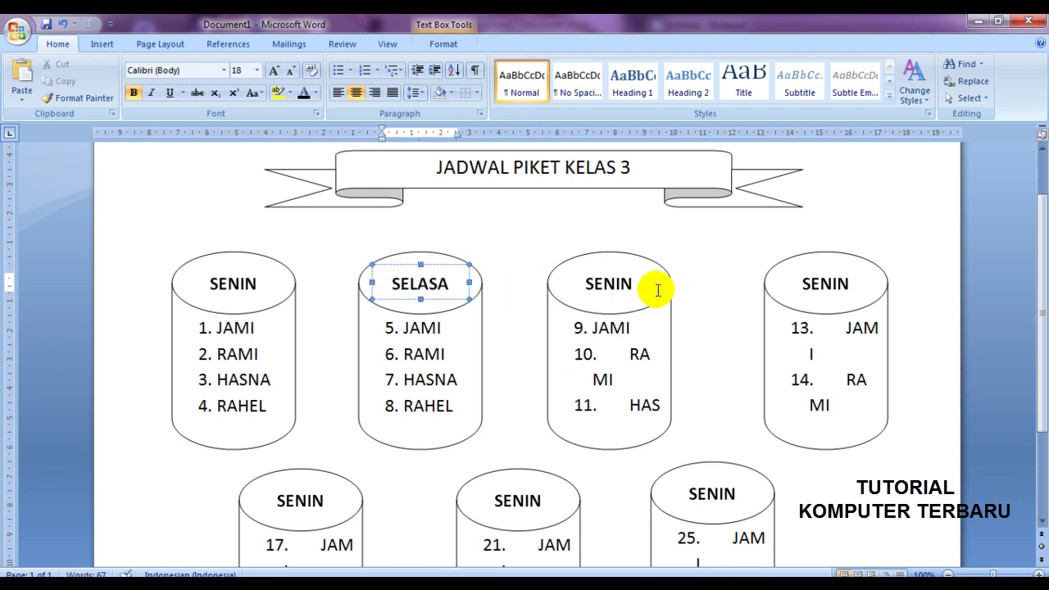
click(605, 283)
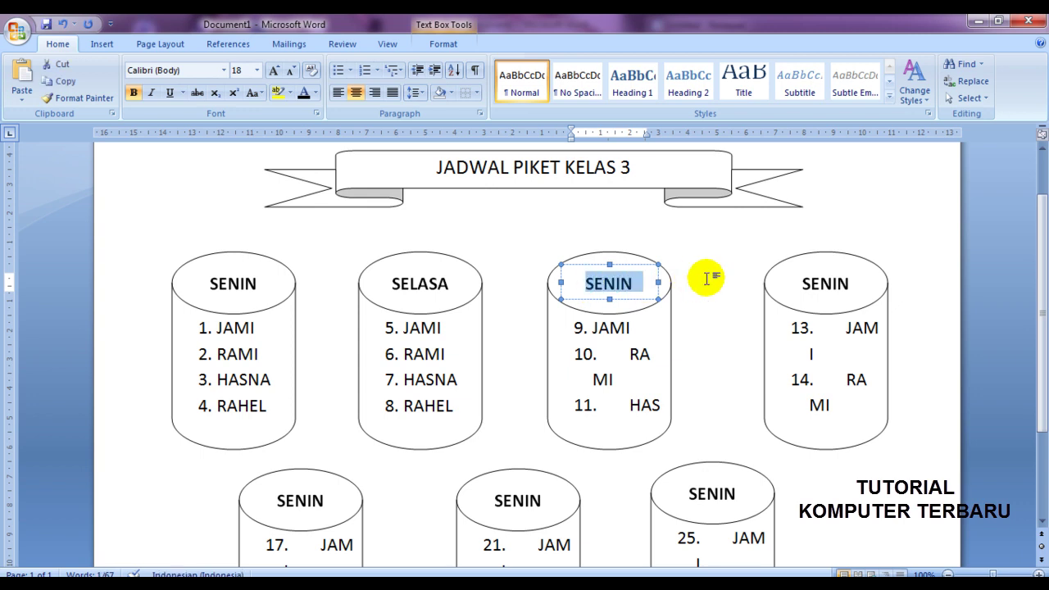
text(RABU)
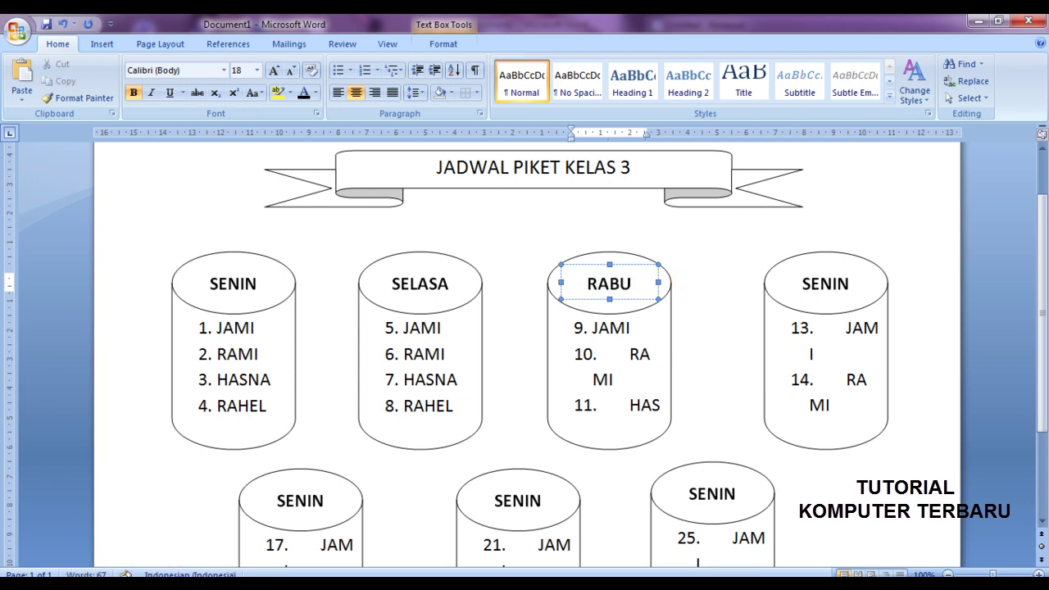
Step: Relabel the next three cylinders KAMIS, JUMAT and SABTU
click(840, 282)
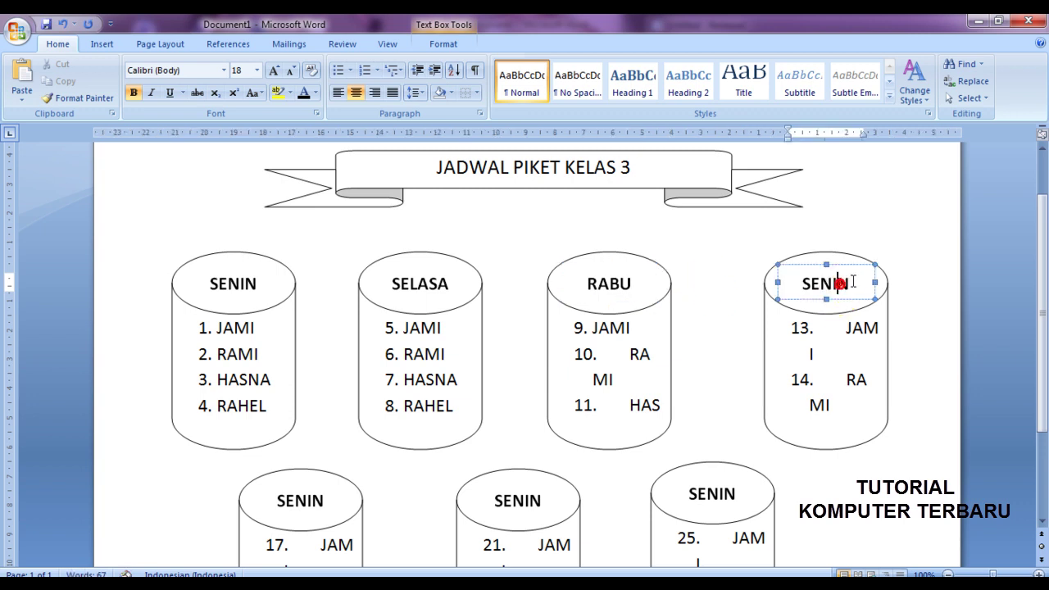
key(BackSpace)
key(BackSpace)
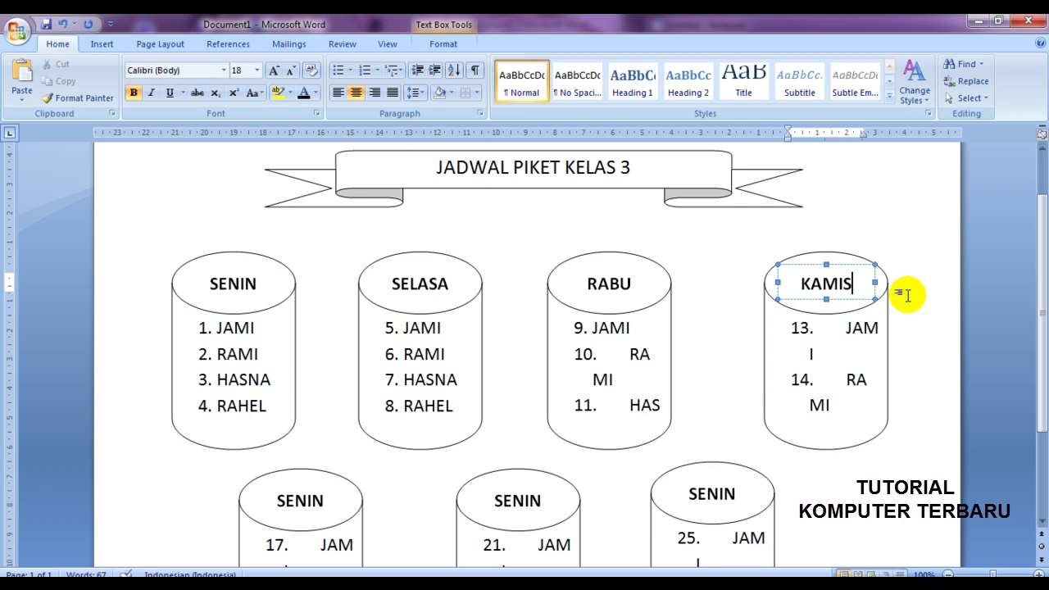
scroll(681, 378, down, 3)
click(304, 388)
click(282, 387)
text(JUMAT)
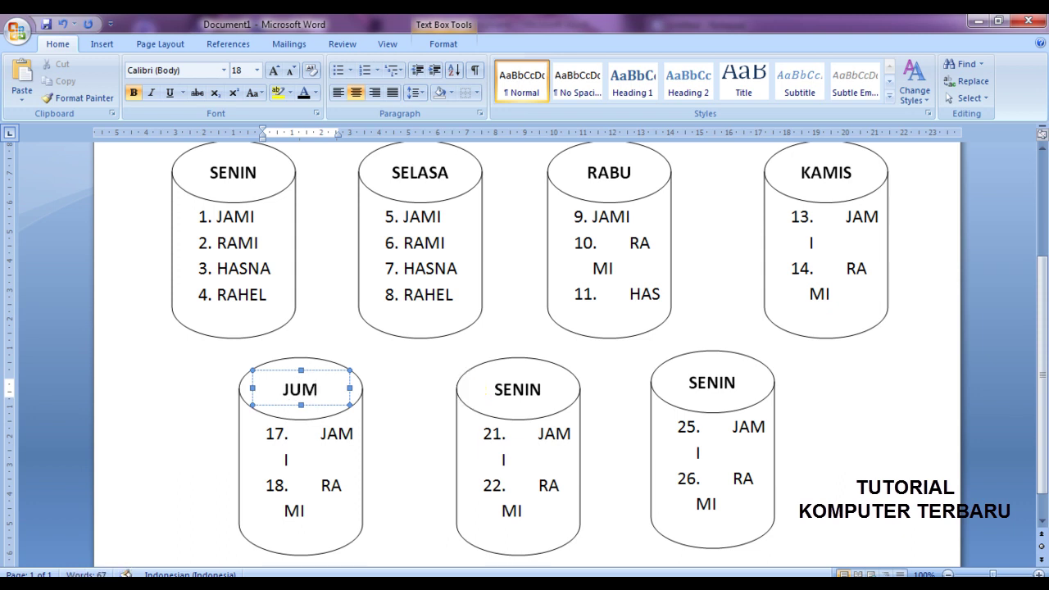
click(533, 391)
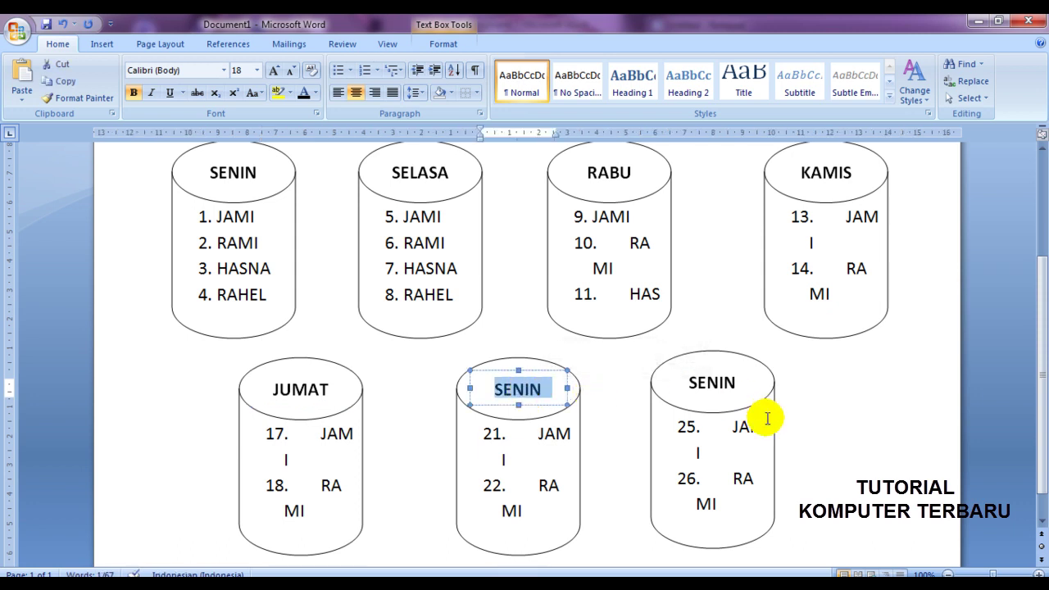
text(SABTU)
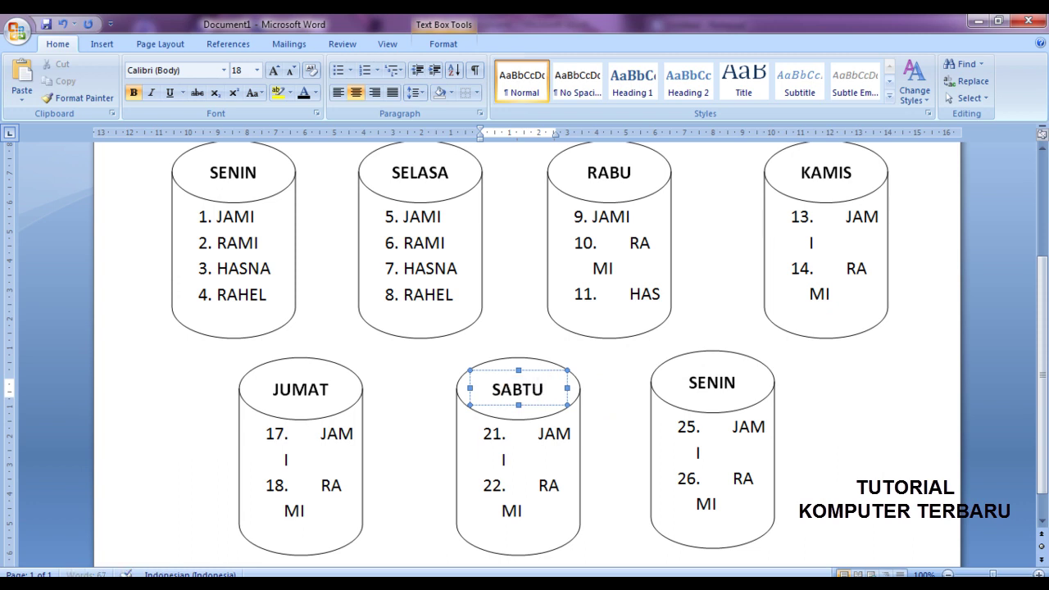
click(840, 432)
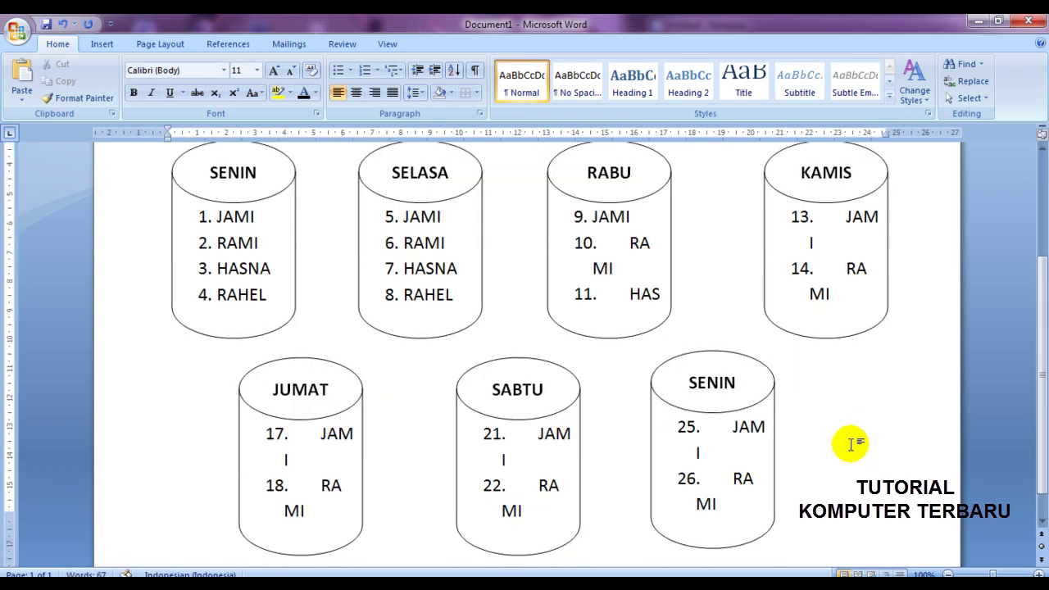
Step: Box-select the extra seventh SENIN cylinder and delete it
scroll(850, 443, down, 1)
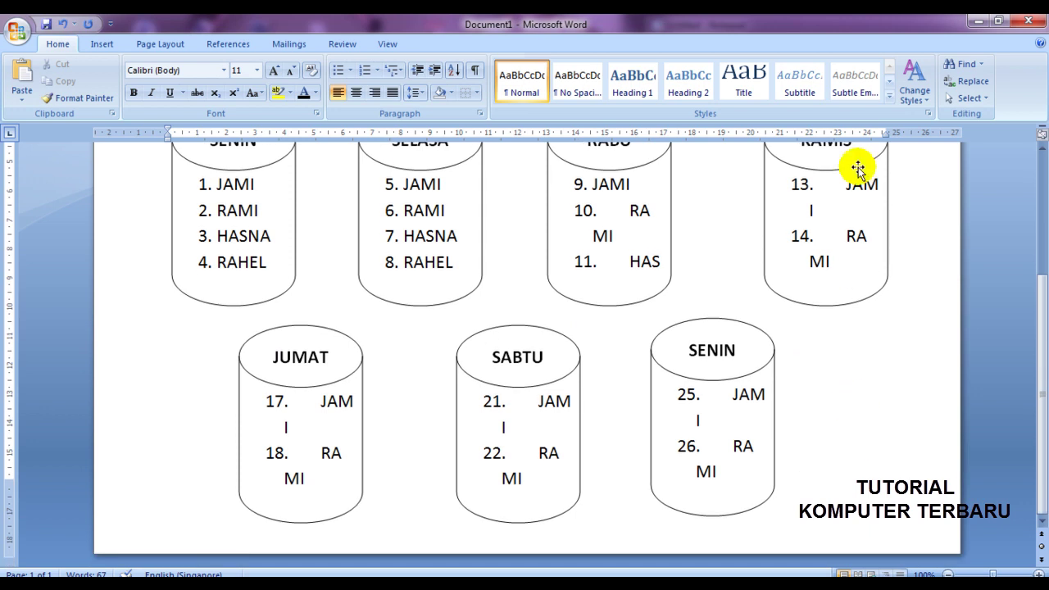
click(951, 98)
click(850, 534)
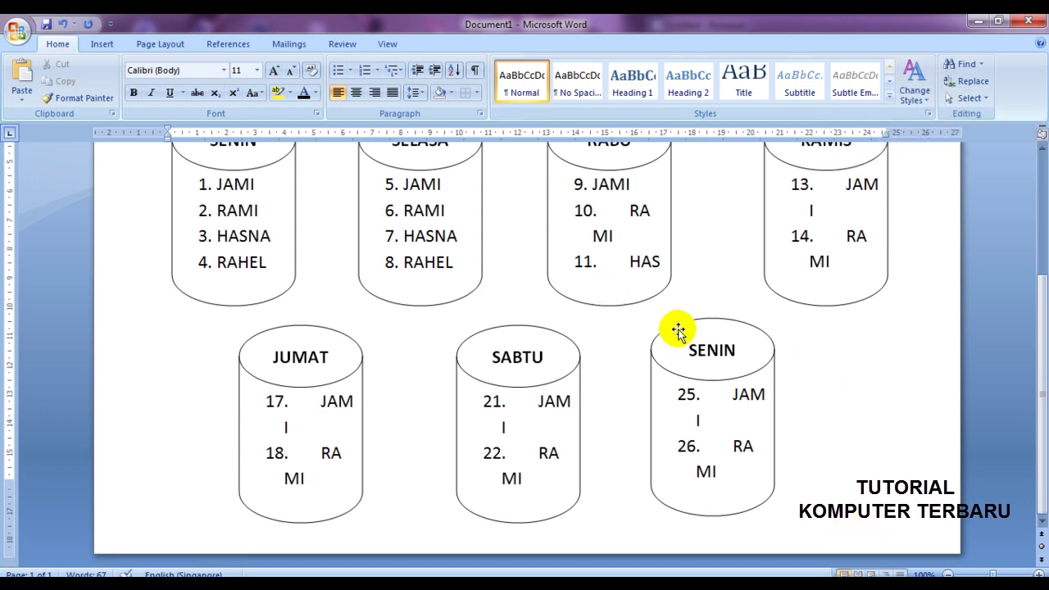
click(951, 100)
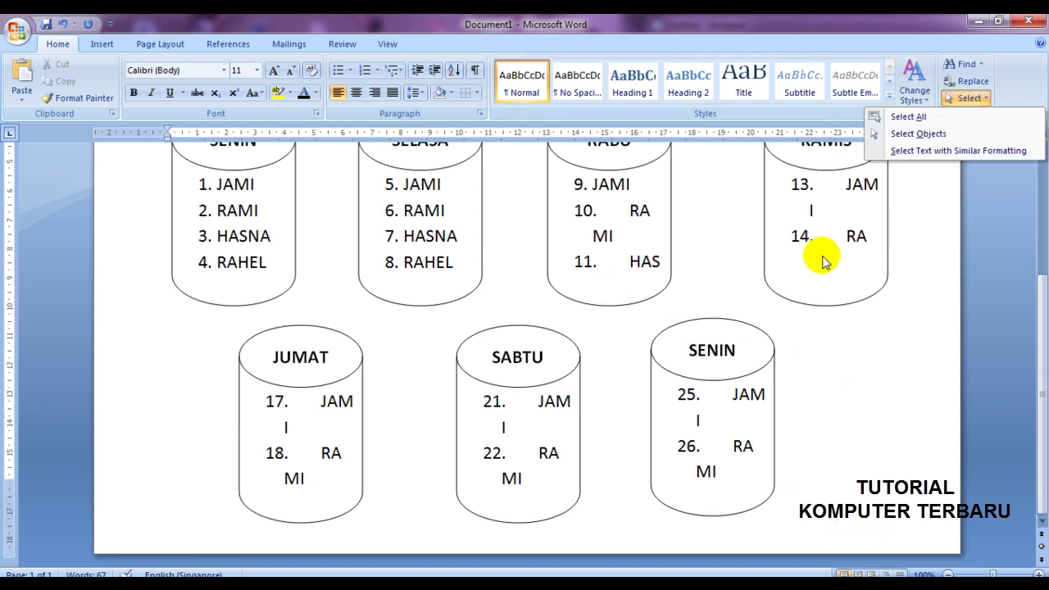
click(902, 136)
click(794, 527)
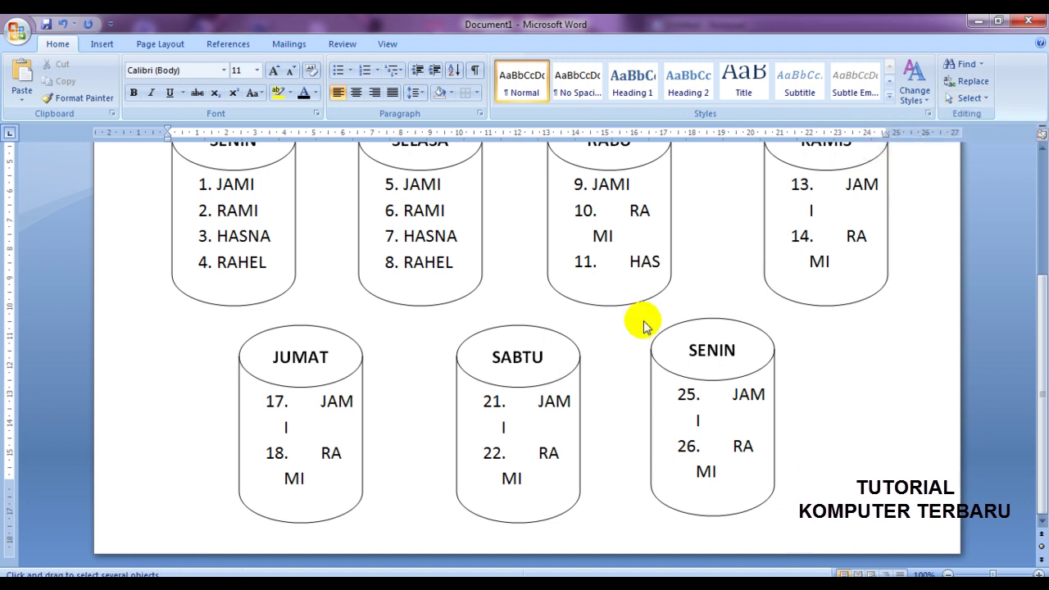
drag(644, 326, 632, 312)
key(Delete)
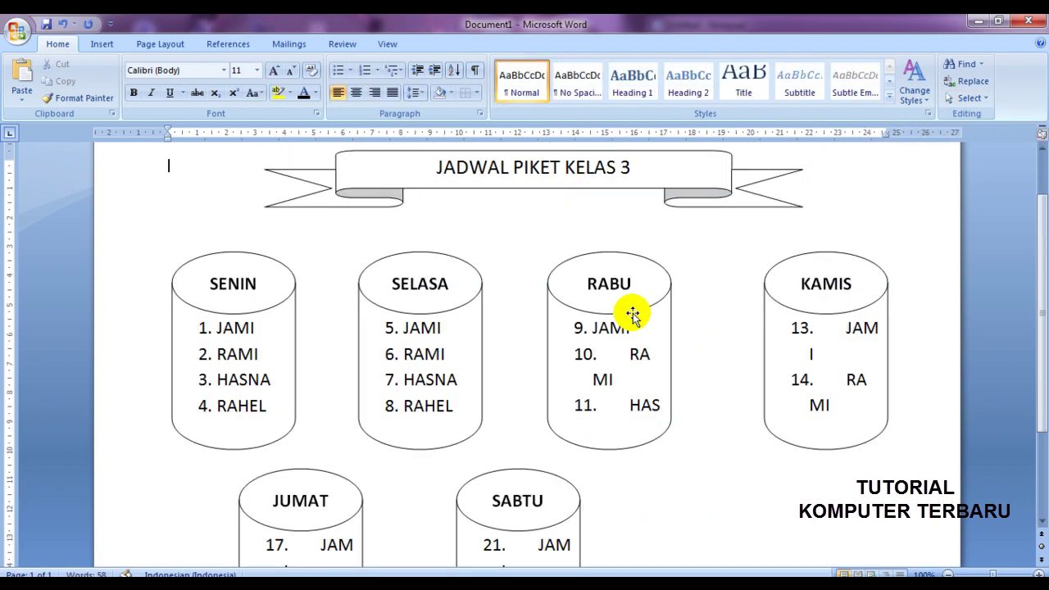
Step: Box-select the SABTU cylinder and move it to the bottom row's right side
scroll(632, 314, down, 3)
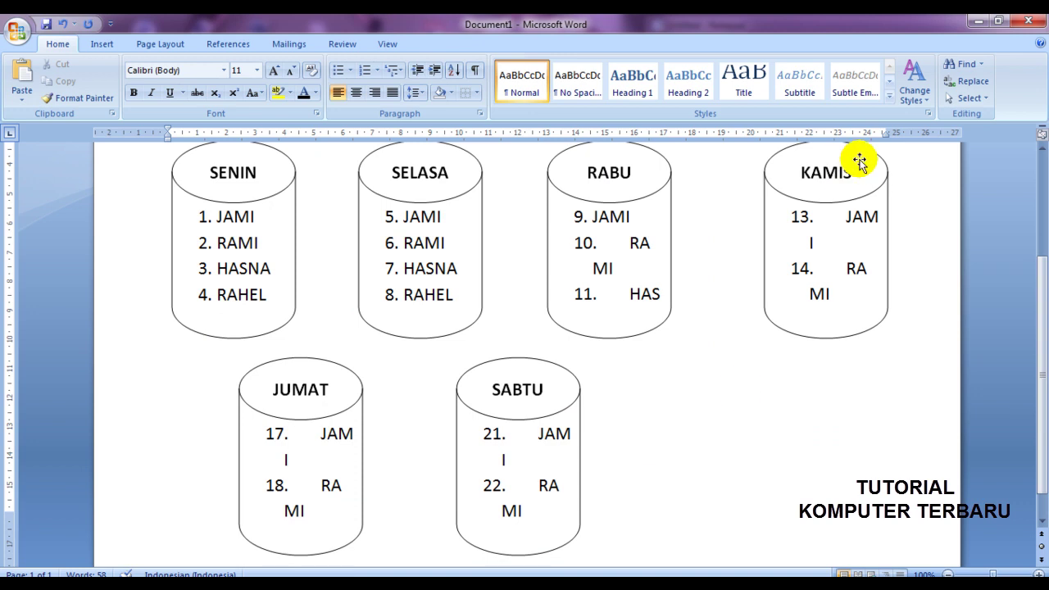
click(951, 98)
click(922, 133)
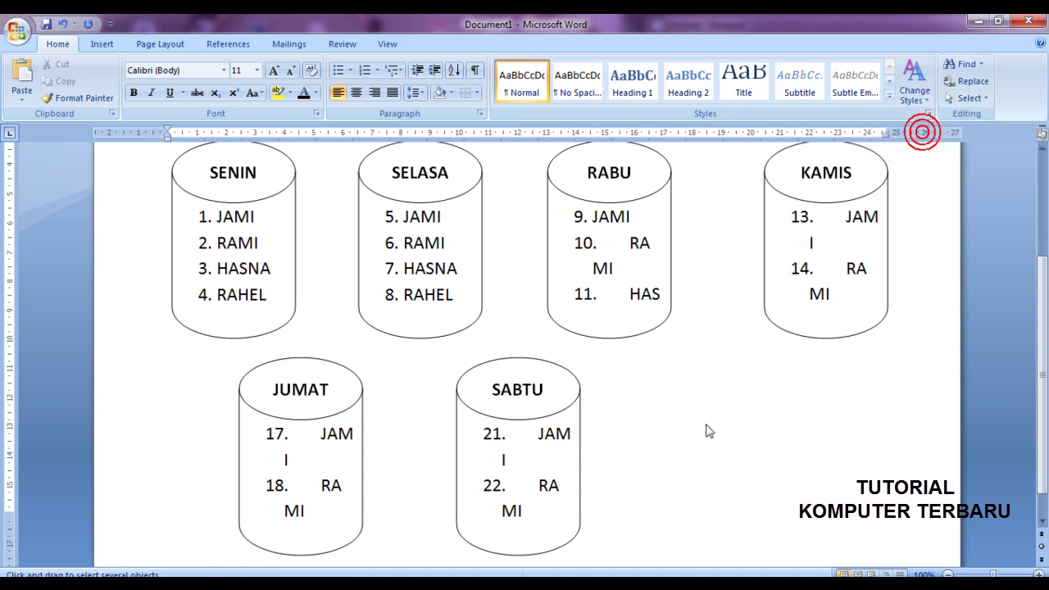
scroll(672, 492, down, 1)
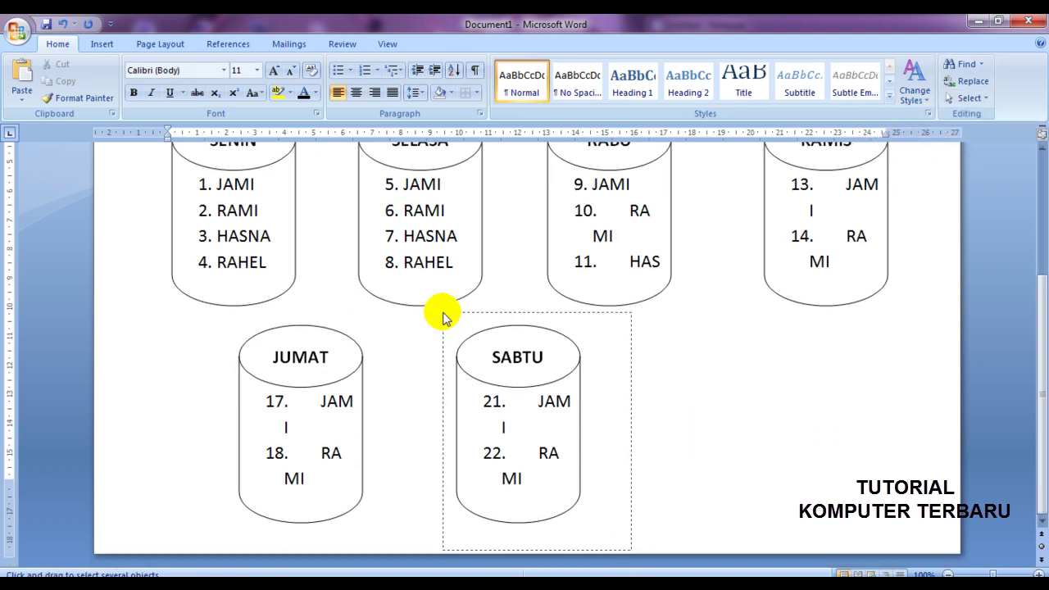
drag(478, 414, 443, 316)
drag(703, 388, 689, 397)
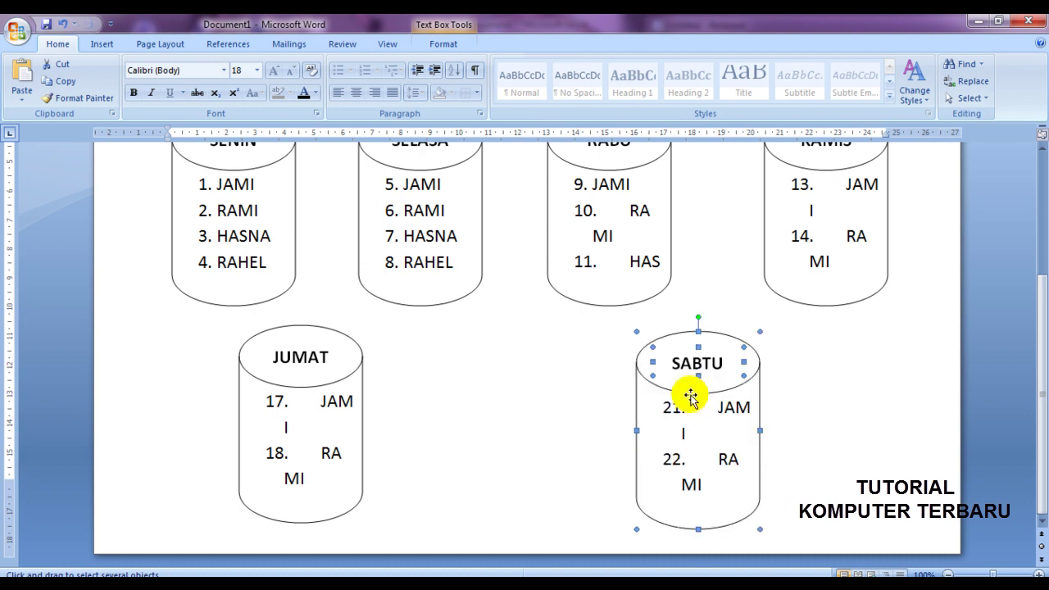
click(501, 421)
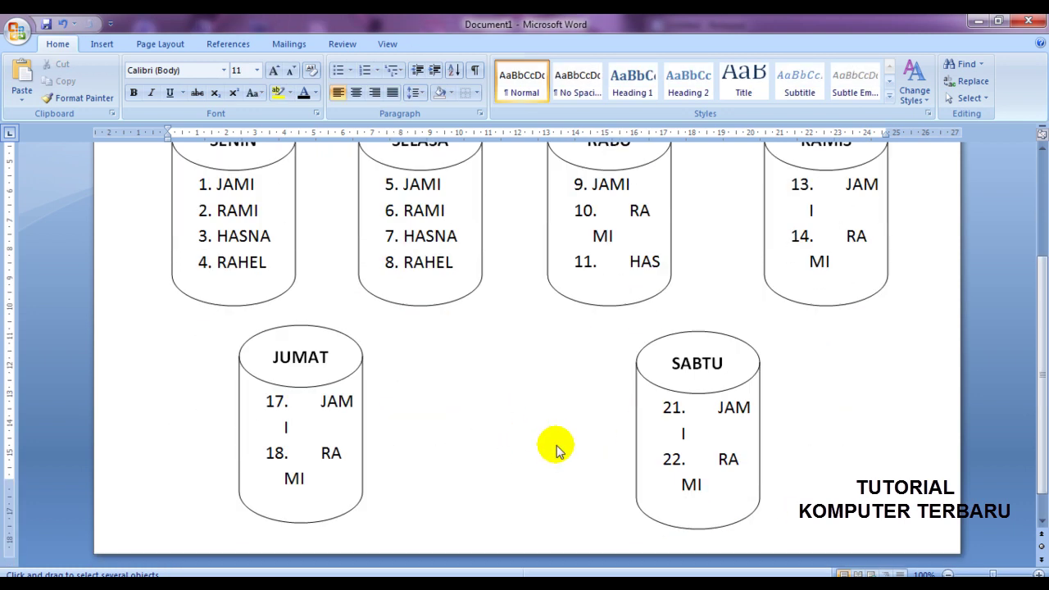
click(952, 98)
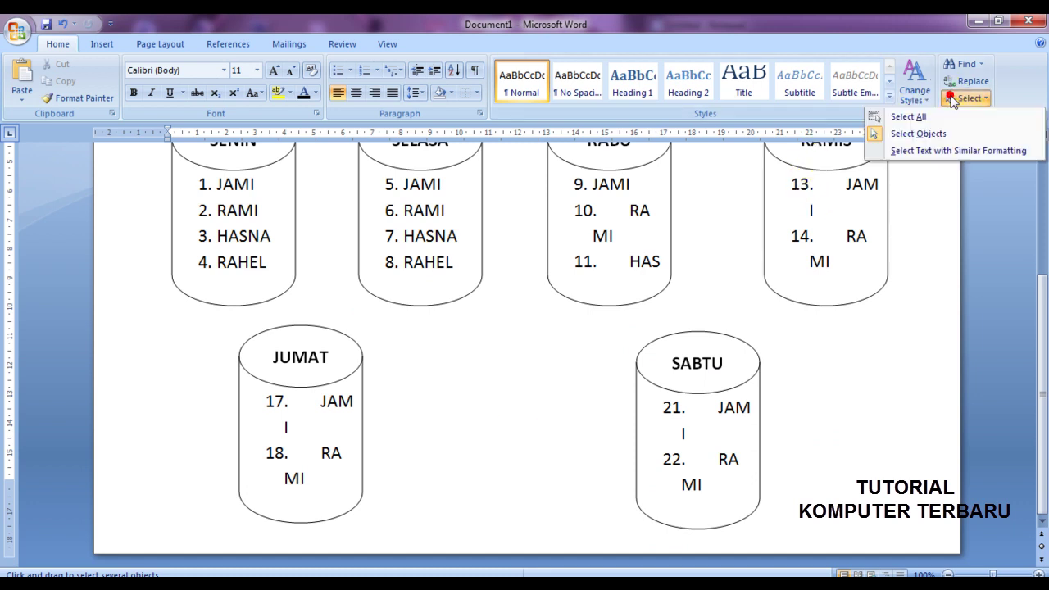
click(917, 133)
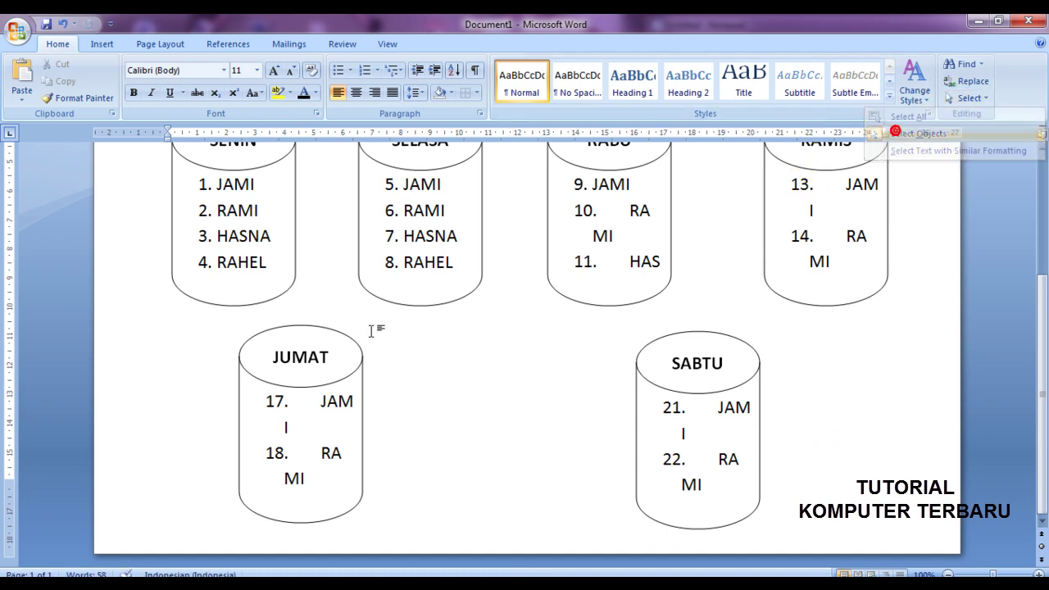
Step: Box-select the JUMAT cylinder and move it toward the middle of the bottom row
click(964, 105)
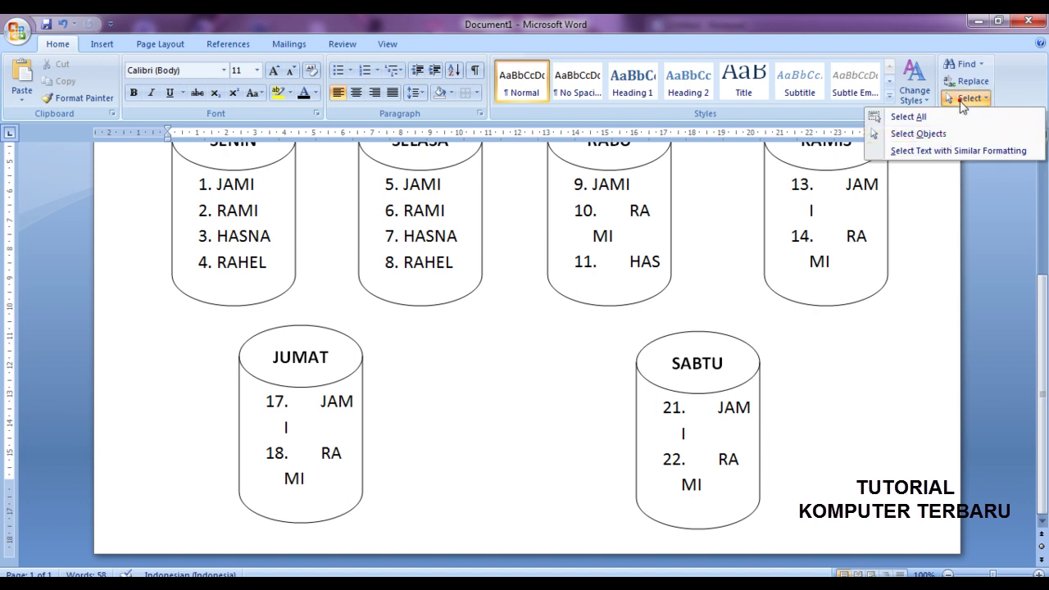
click(918, 133)
mouse_move(435, 542)
mouse_down()
mouse_move(182, 310)
mouse_move(195, 321)
mouse_up()
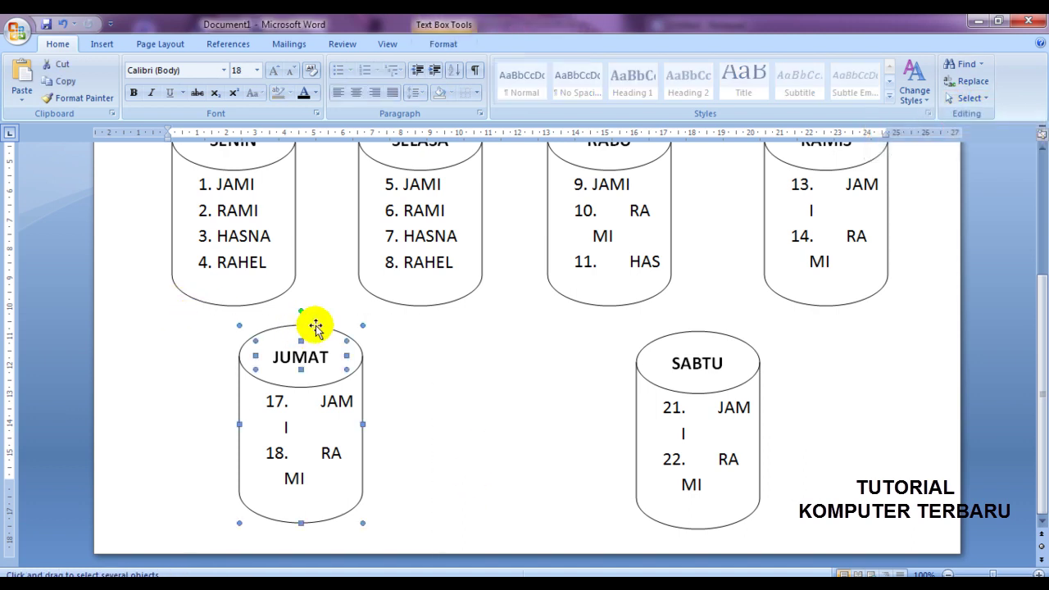
drag(315, 327, 497, 334)
click(871, 406)
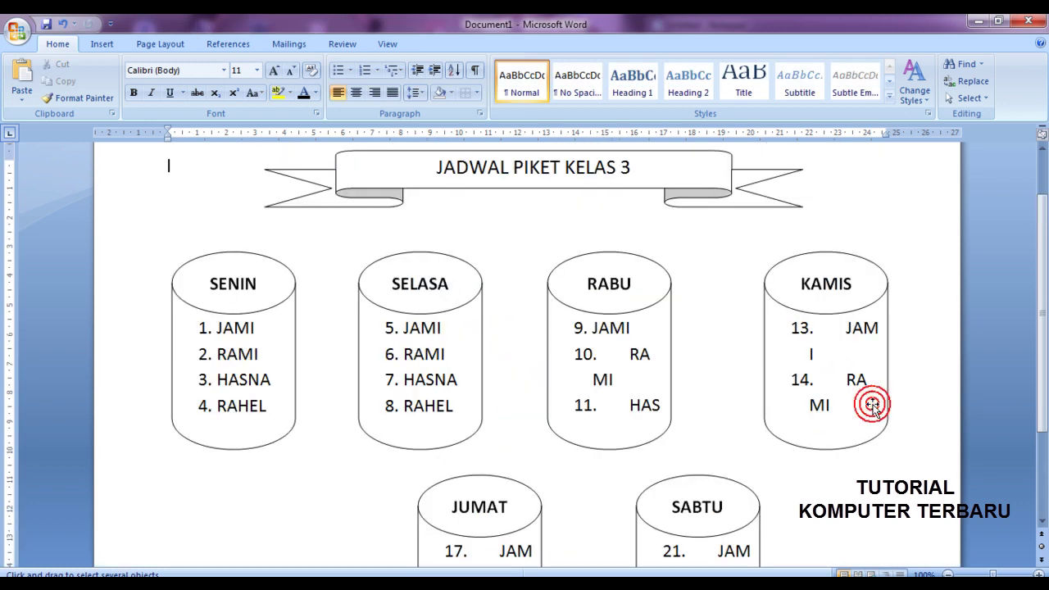
Step: Move the KAMIS cylinder to the left end of the bottom row, under SENIN
scroll(871, 406, down, 1)
click(968, 98)
click(925, 443)
click(943, 97)
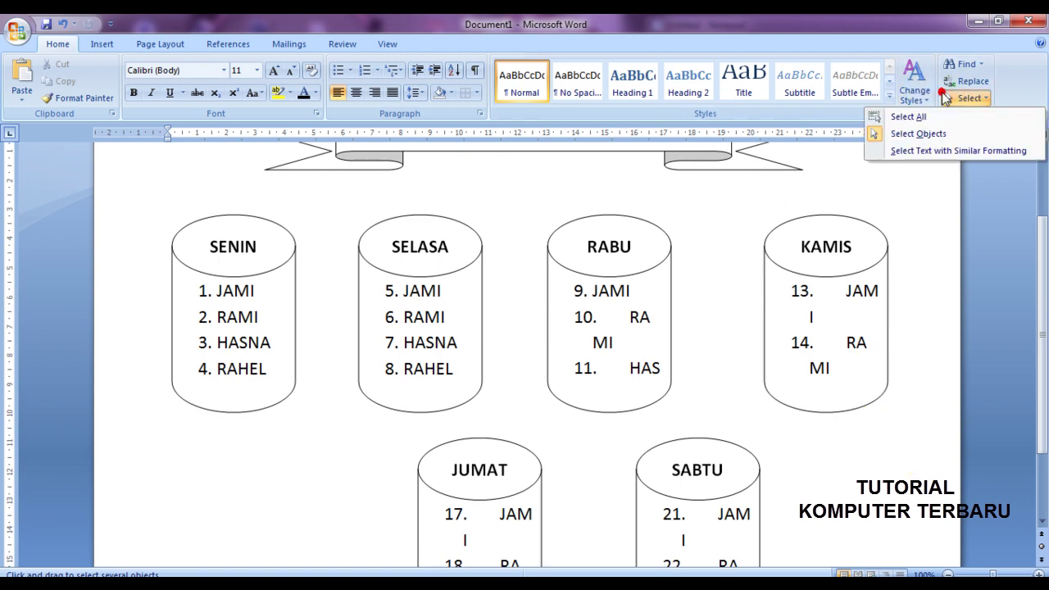
click(914, 134)
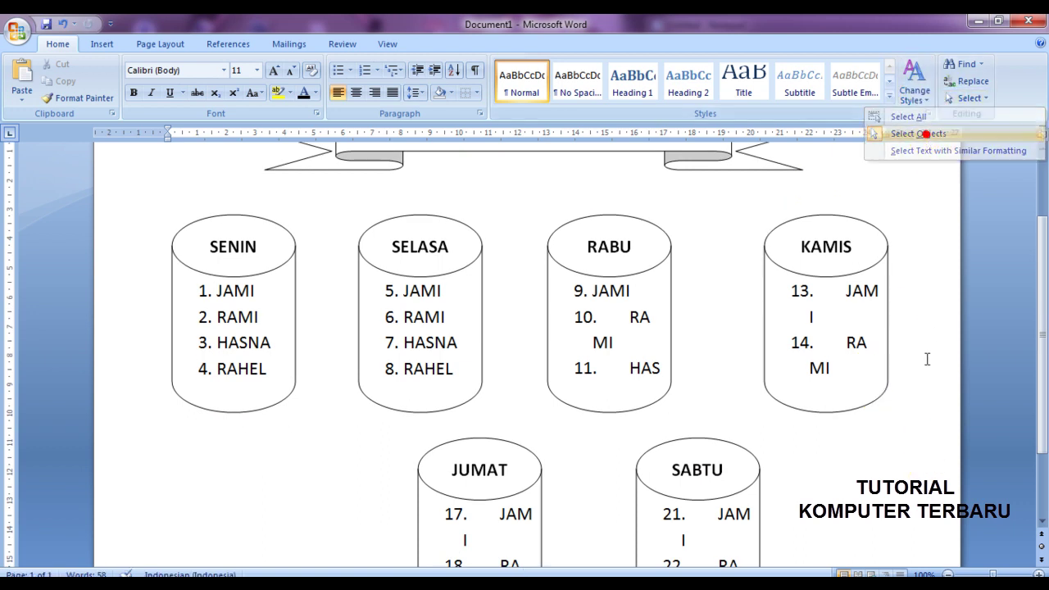
click(949, 98)
click(902, 133)
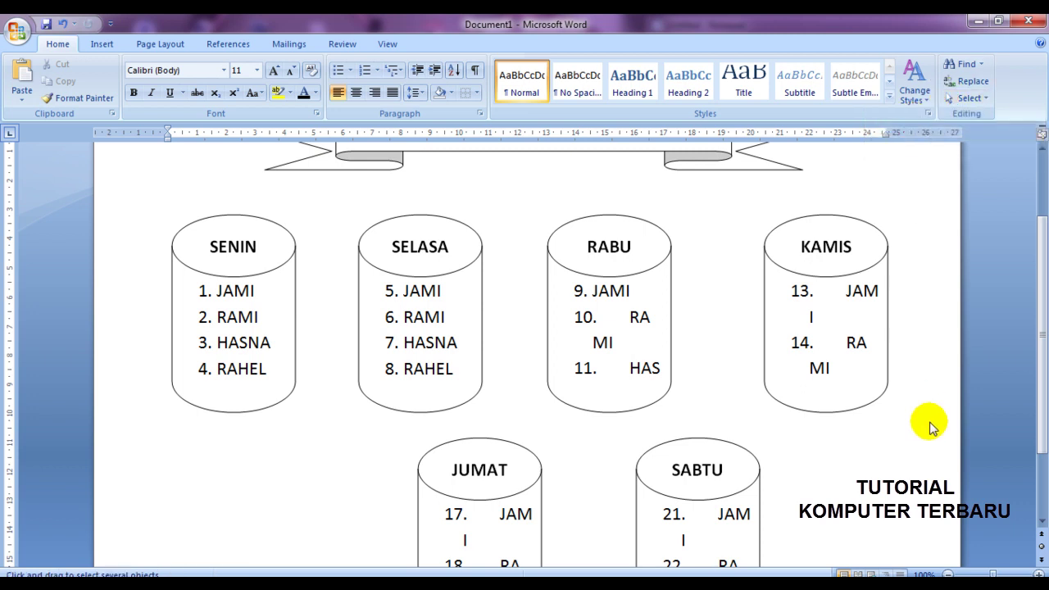
drag(758, 166, 746, 176)
scroll(825, 248, down, 3)
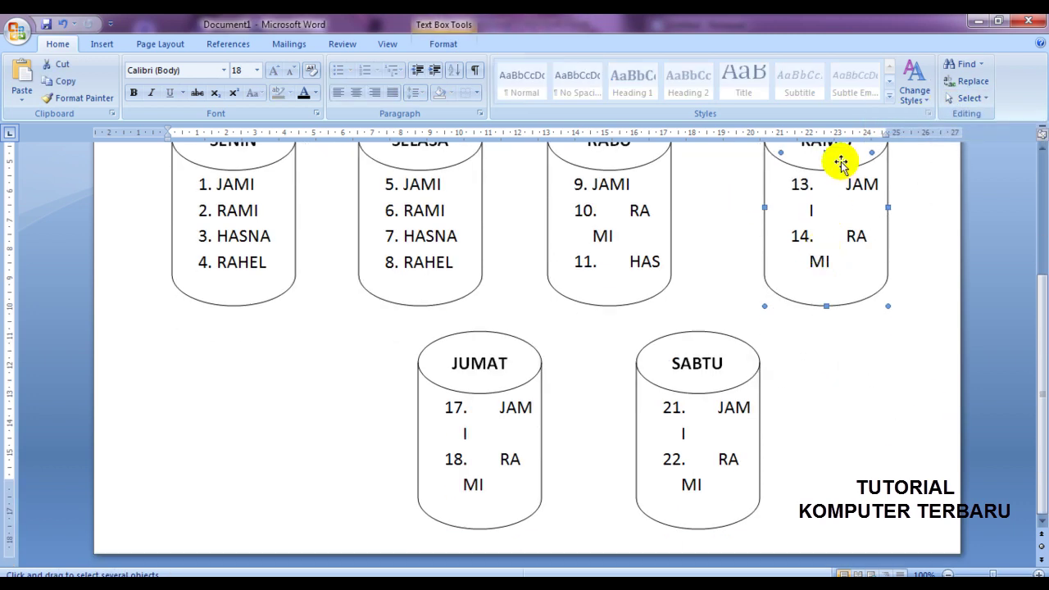
drag(295, 392, 240, 395)
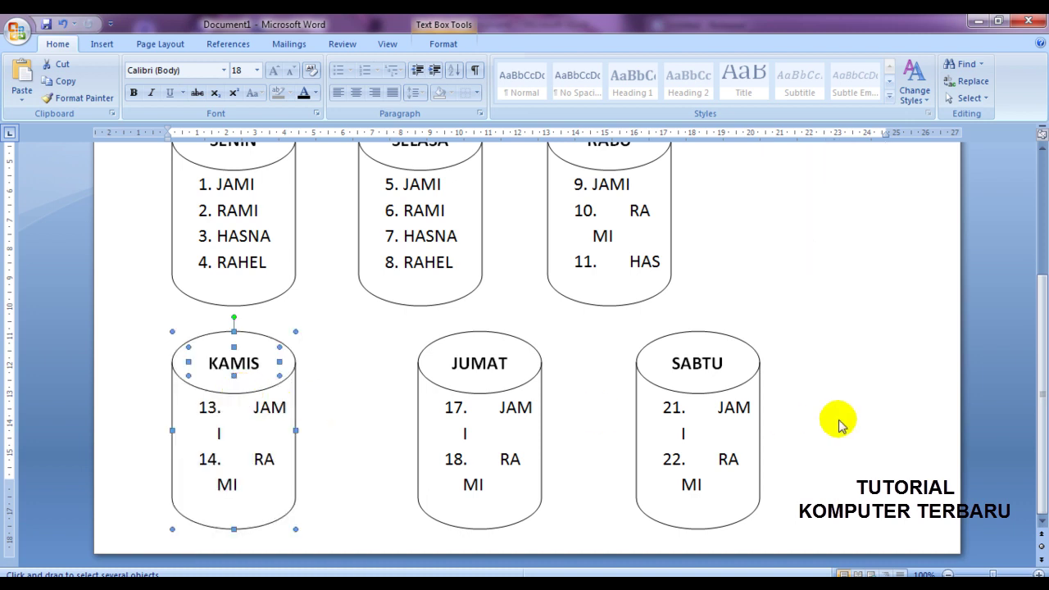
click(836, 421)
scroll(834, 399, up, 4)
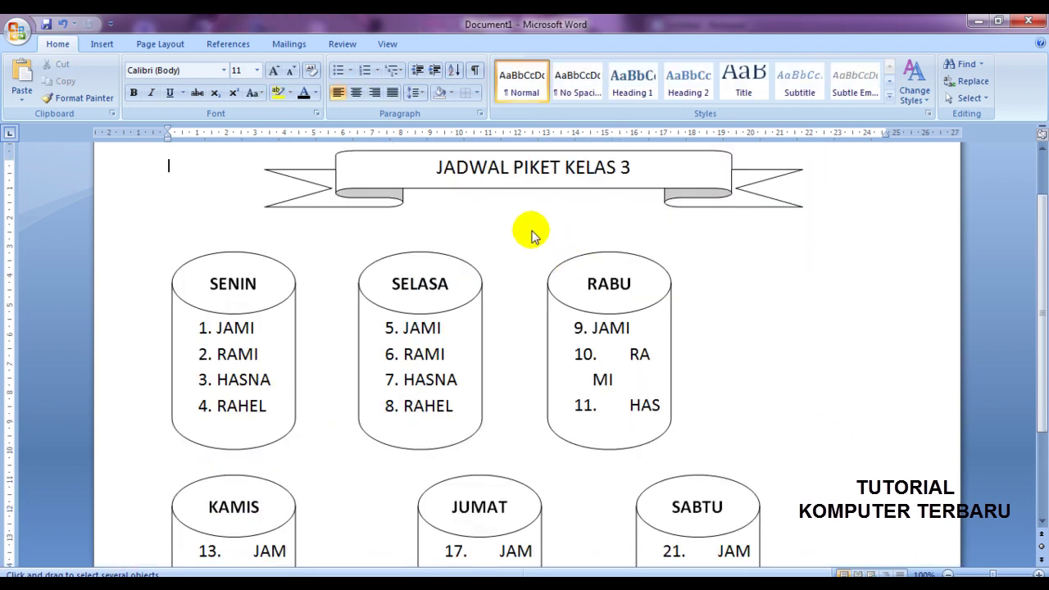
Step: Move the RABU cylinder to the right column and SELASA into the middle column
click(682, 451)
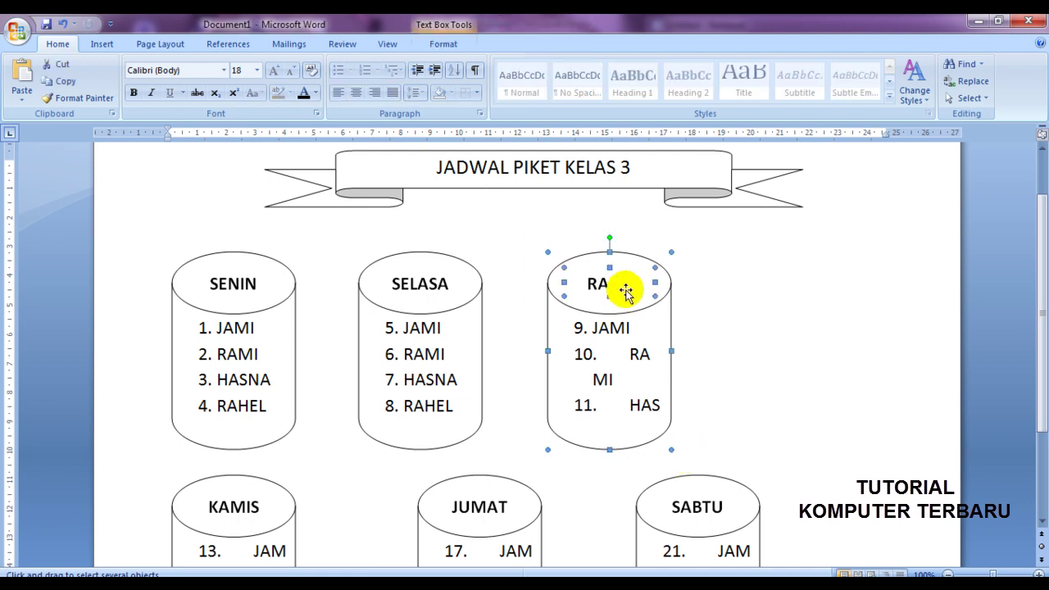
mouse_move(726, 317)
mouse_down()
mouse_move(816, 319)
mouse_move(803, 317)
mouse_up()
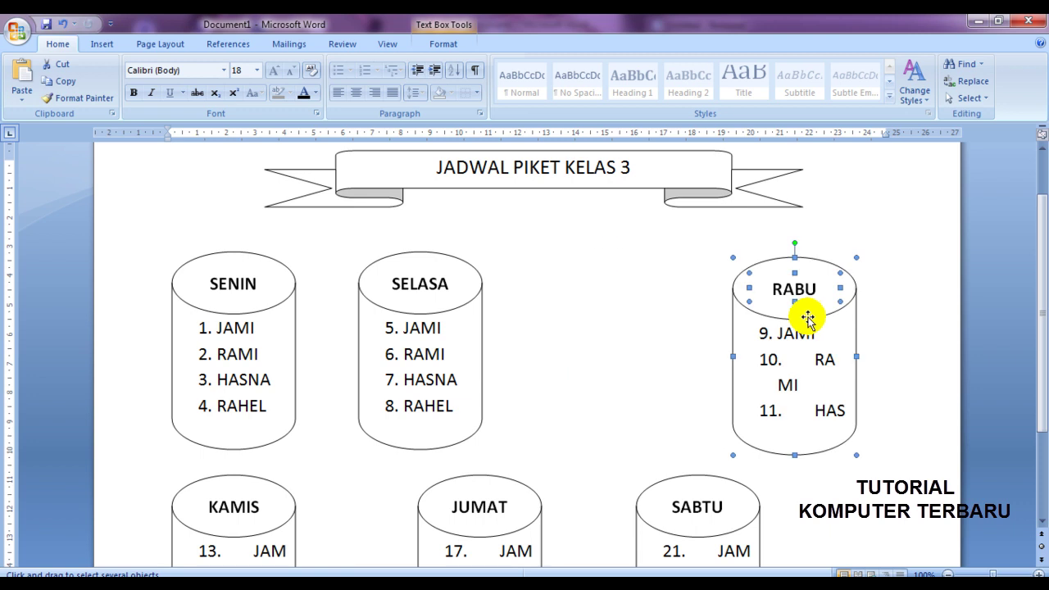
click(609, 324)
click(345, 249)
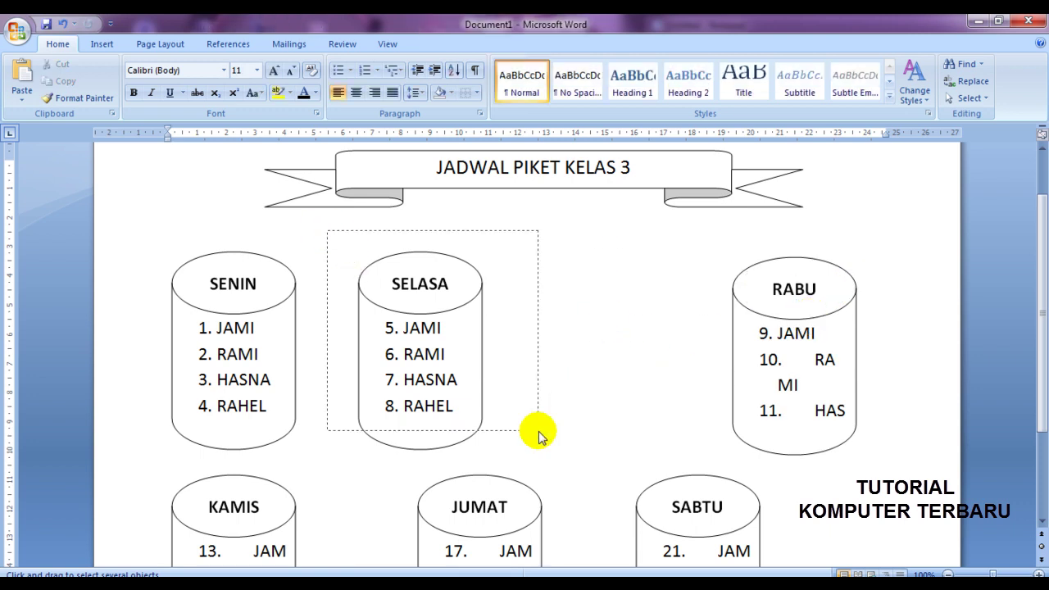
drag(328, 229, 533, 474)
drag(421, 305, 541, 310)
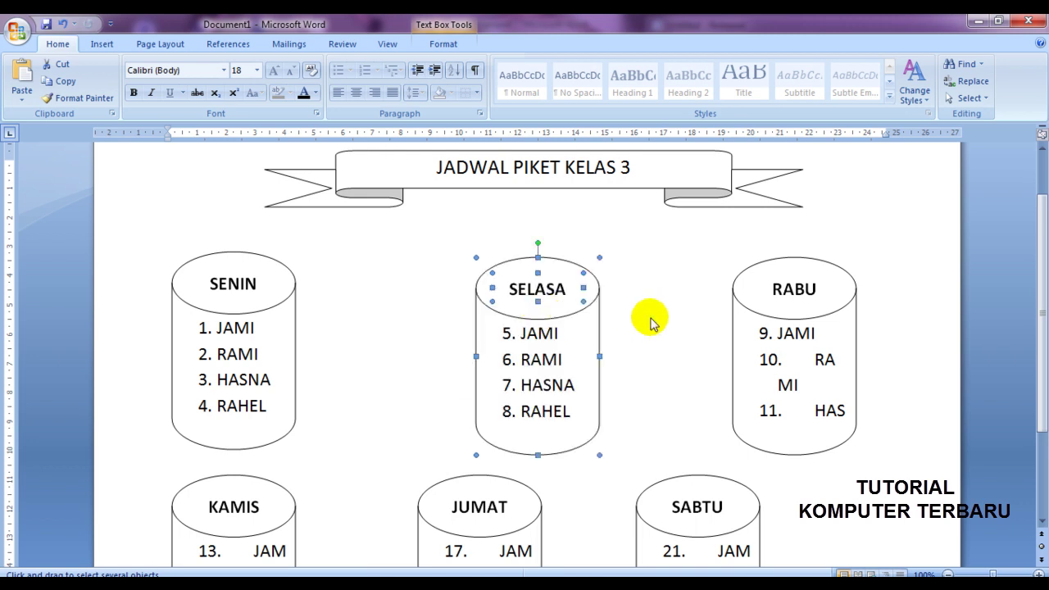
scroll(653, 332, down, 3)
scroll(721, 413, down, 1)
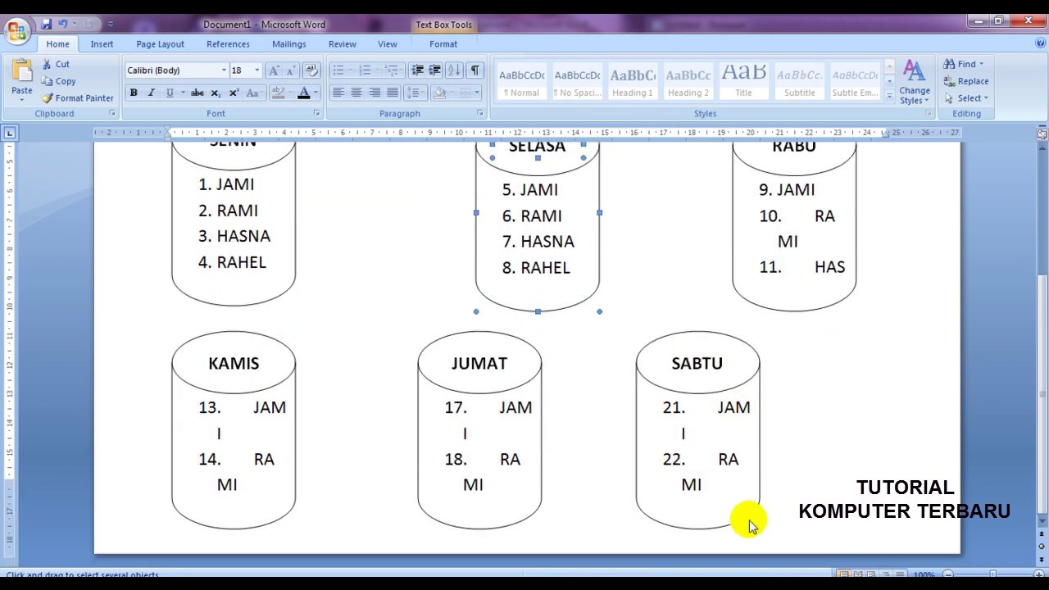
click(798, 555)
Step: Place SABTU on the right under RABU and JUMAT in the middle under SELASA
scroll(798, 550, down, 3)
scroll(778, 532, down, 1)
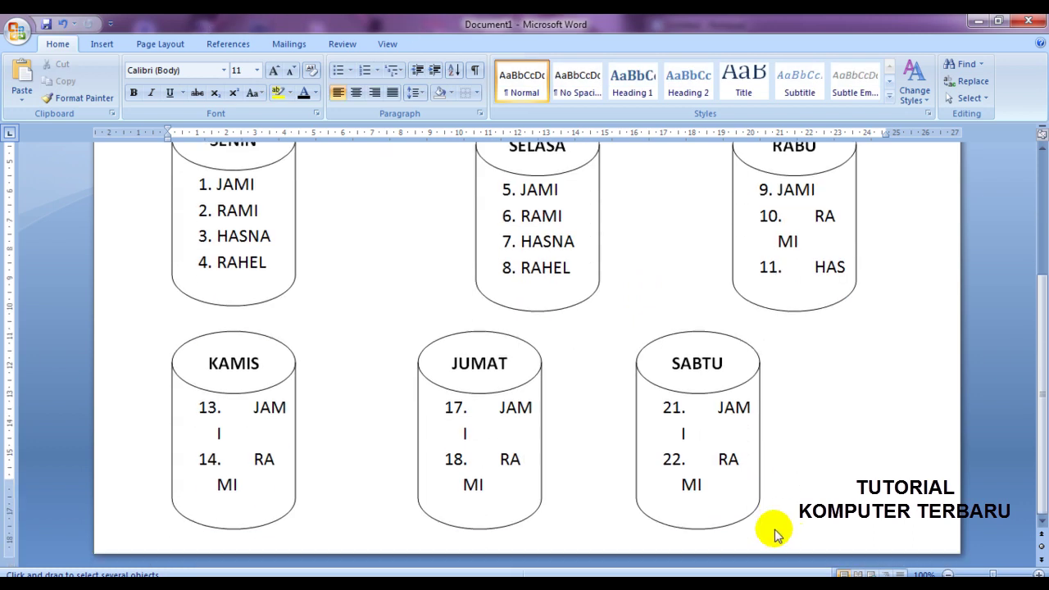
drag(794, 544, 620, 317)
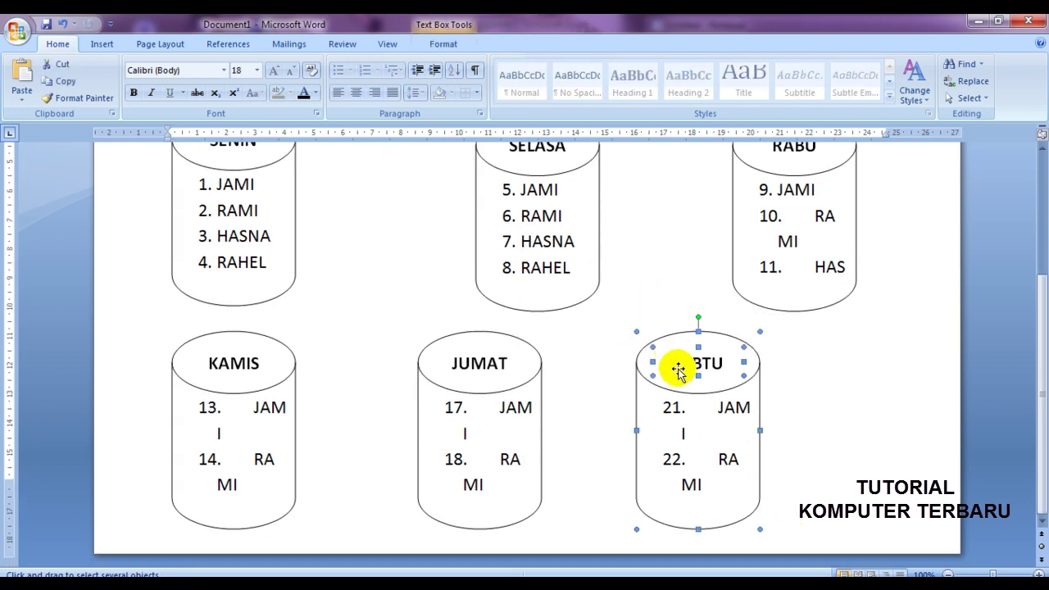
drag(644, 383, 739, 386)
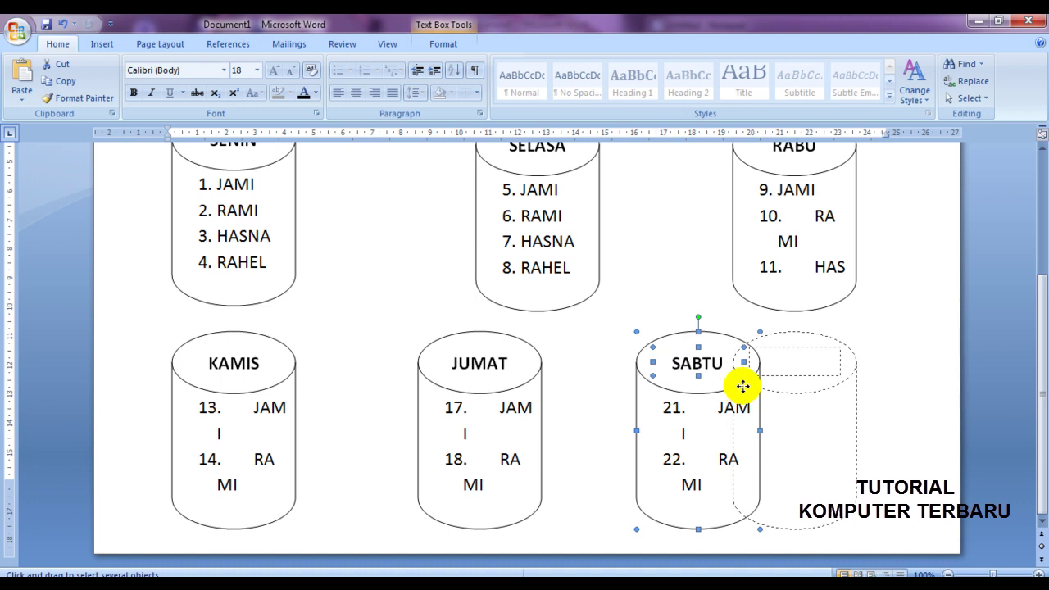
drag(742, 386, 742, 387)
click(578, 429)
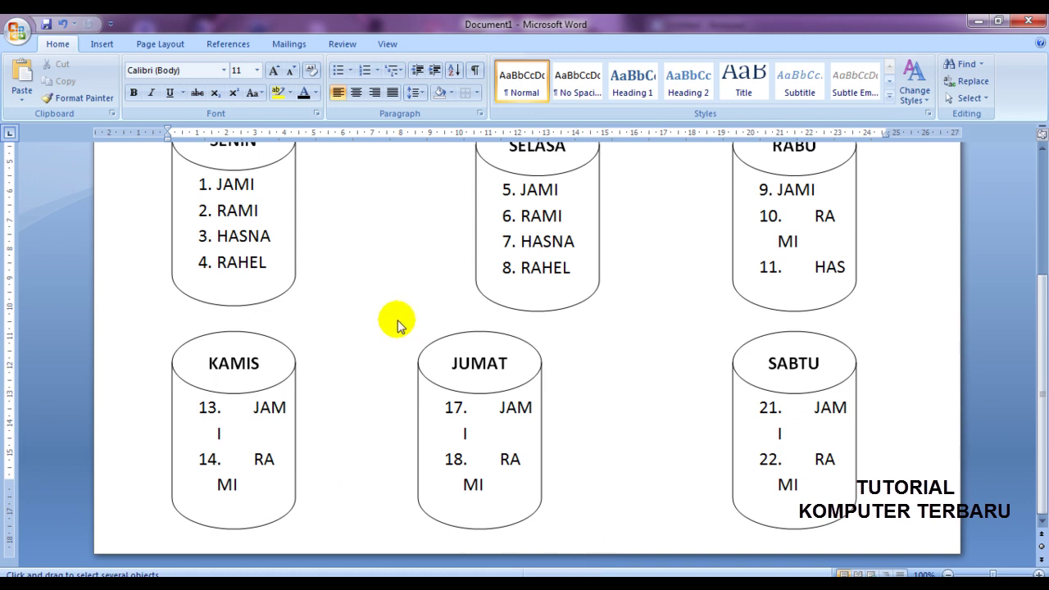
drag(595, 545, 397, 322)
drag(505, 388, 563, 392)
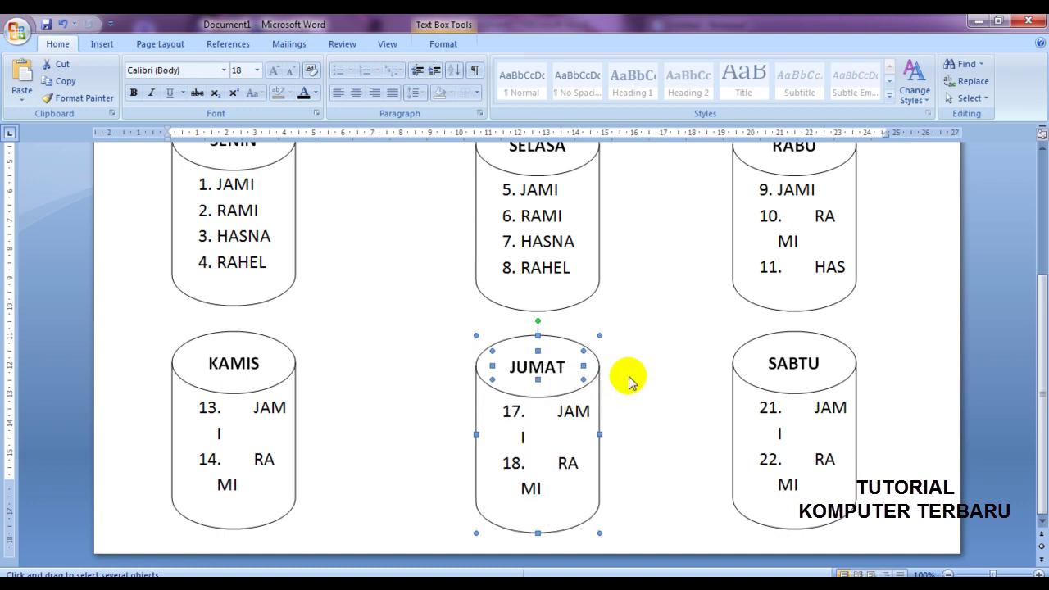
click(635, 371)
scroll(645, 414, down, 5)
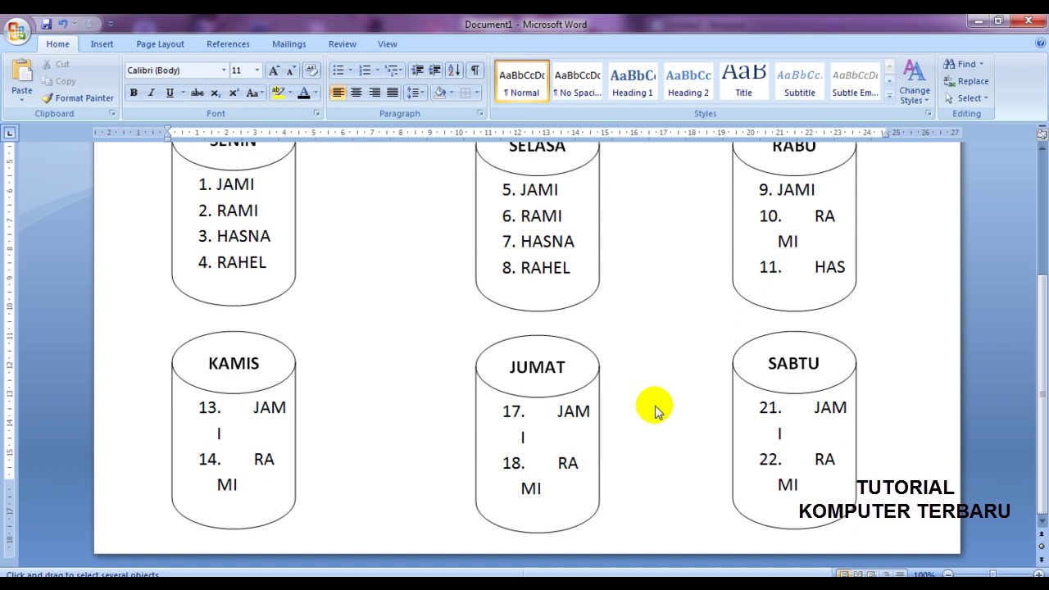
Step: Delete RABU's name list, leaving a single empty item numbered 1
click(508, 414)
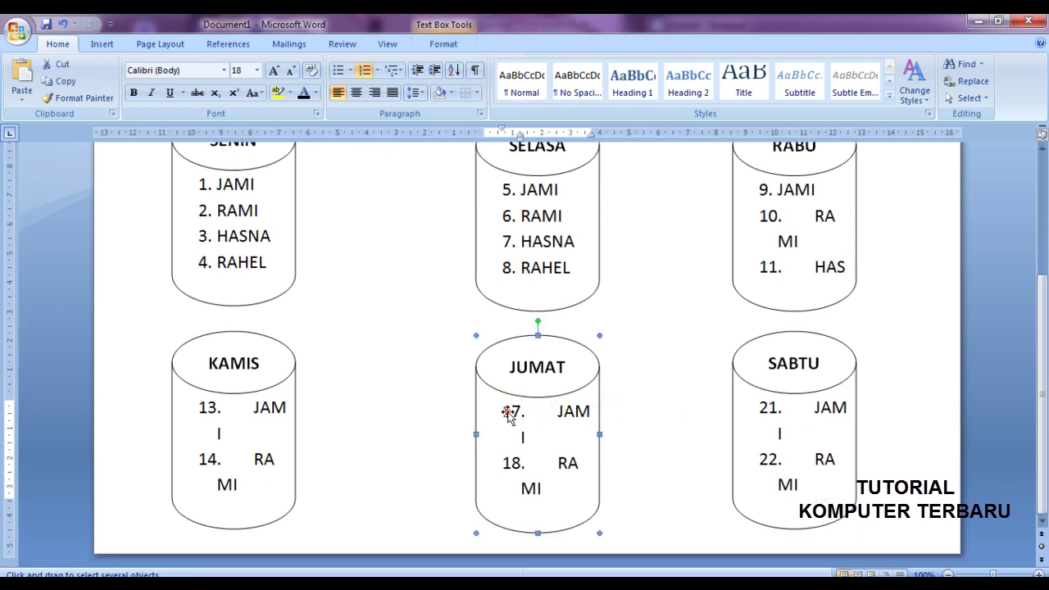
click(510, 411)
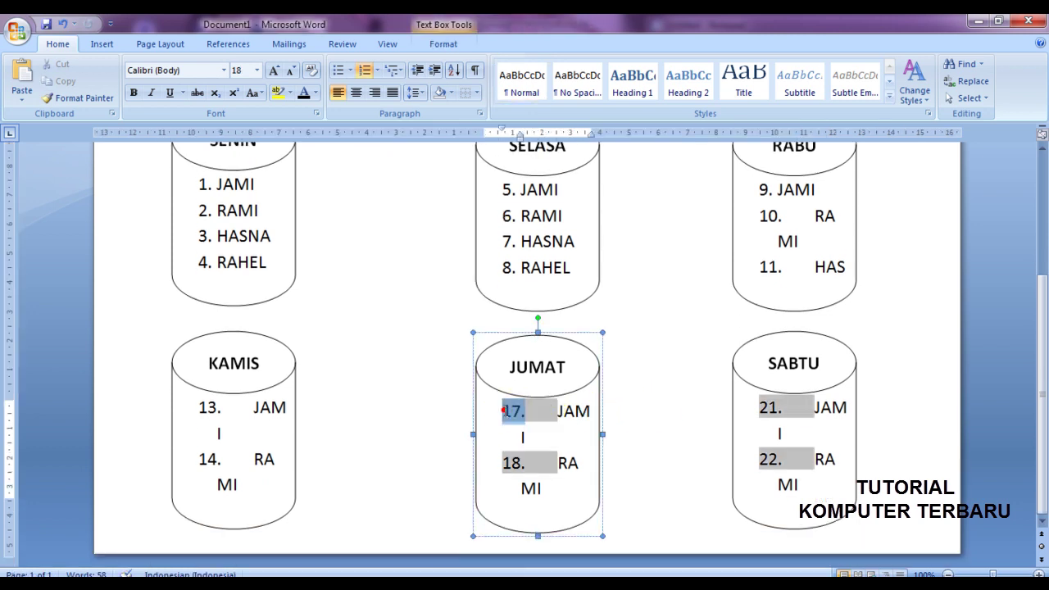
double_click(516, 439)
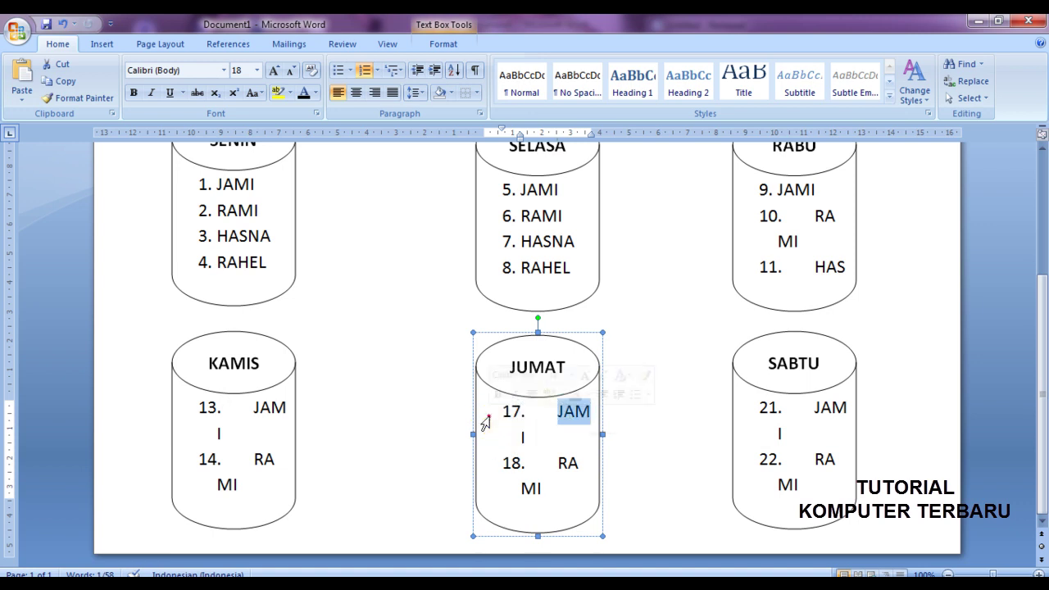
click(558, 446)
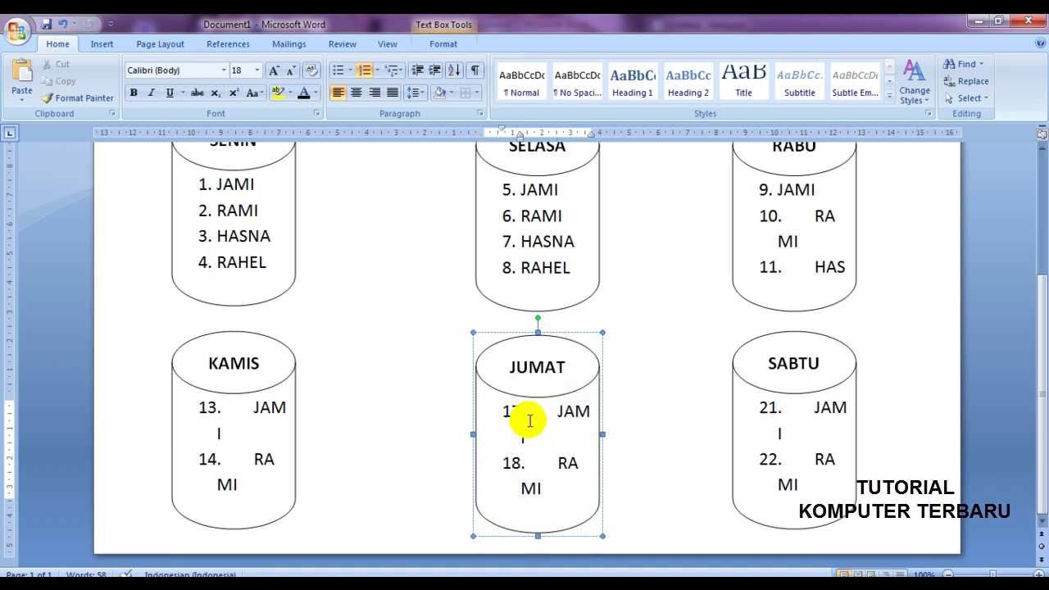
scroll(527, 420, up, 1)
click(525, 225)
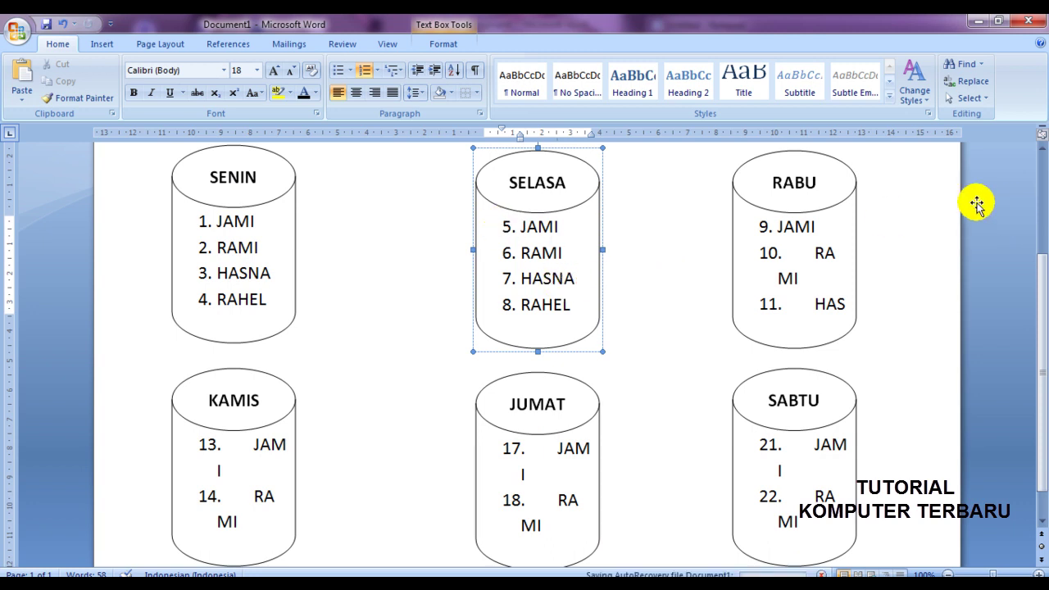
click(774, 226)
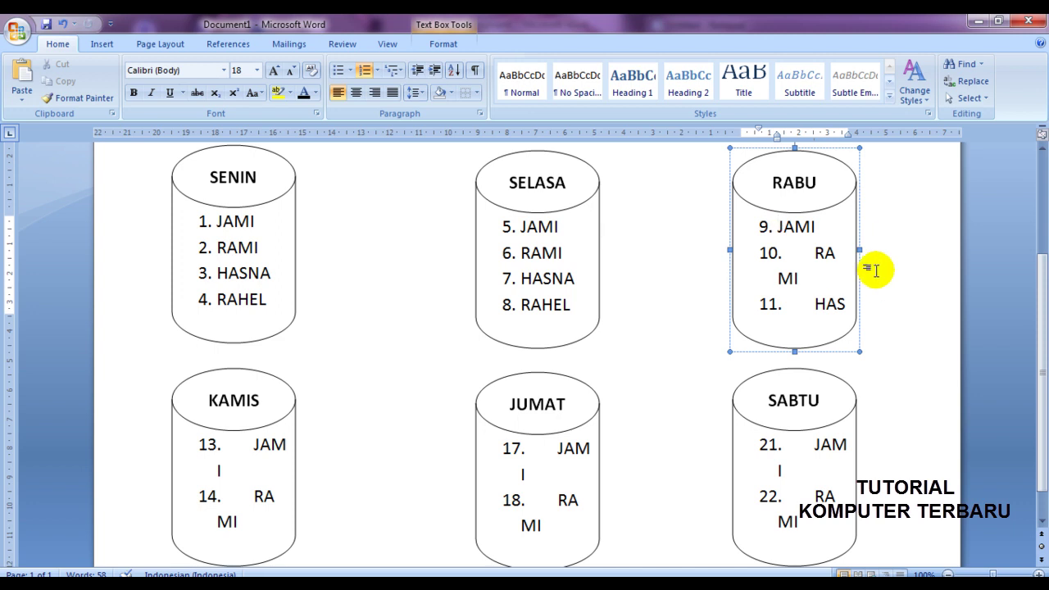
key(shift+End)
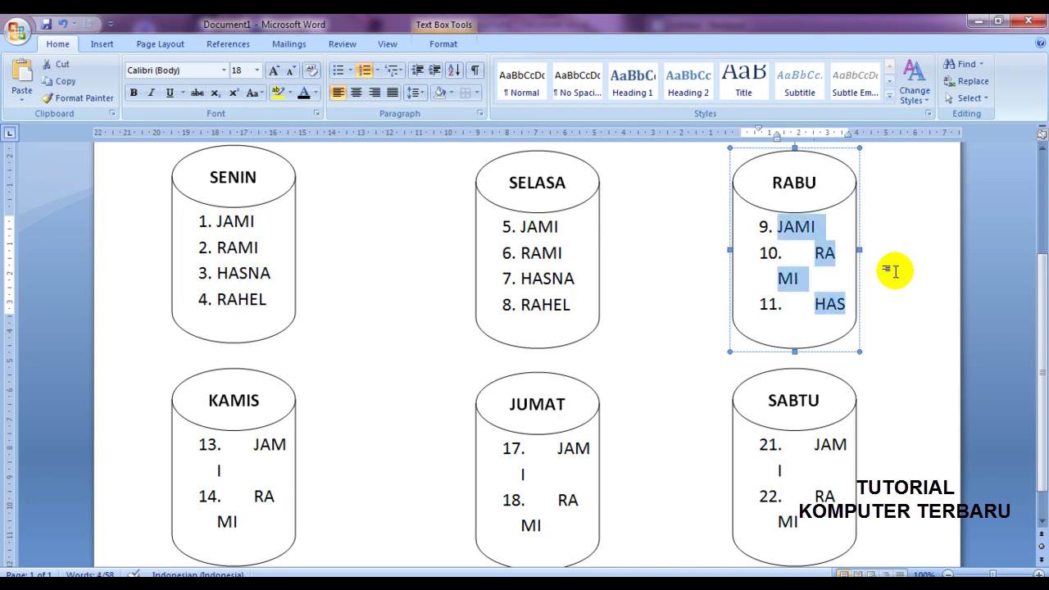
key(Delete)
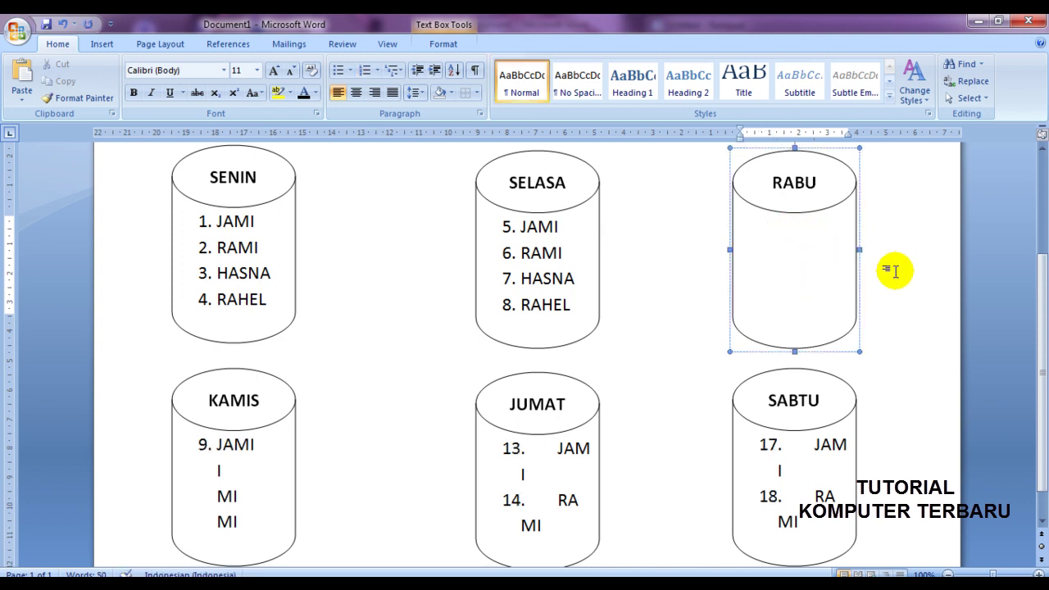
text(1.)
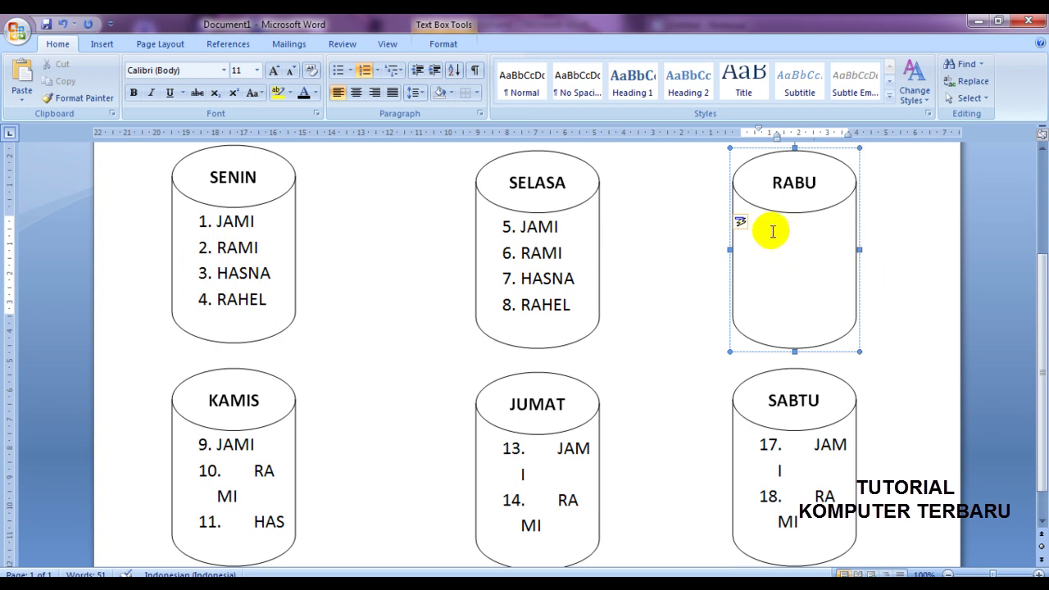
Step: Delete the whole name list from the JUMAT cylinder
click(521, 452)
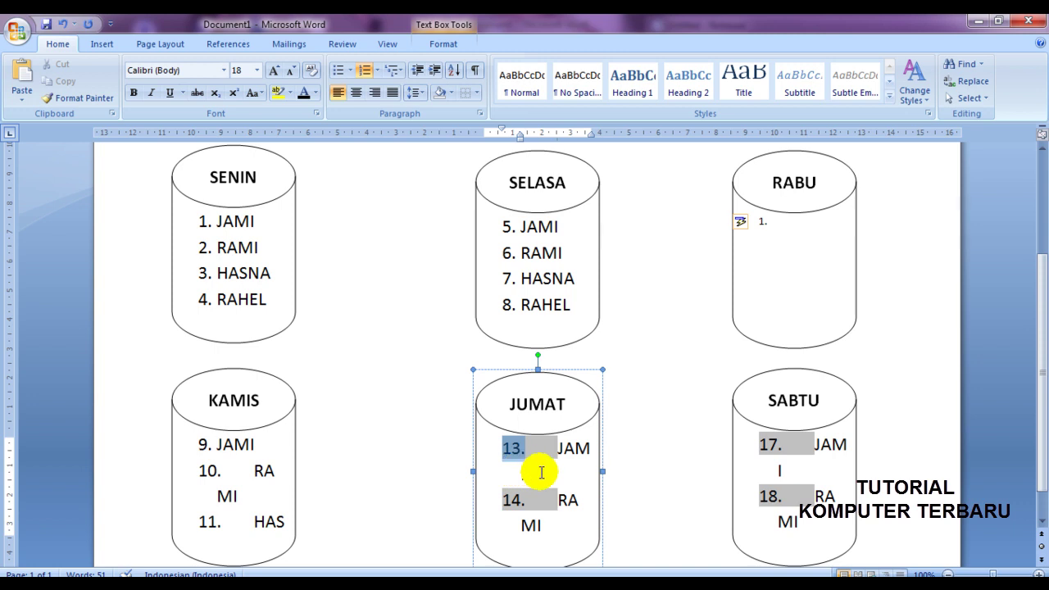
click(539, 468)
click(513, 448)
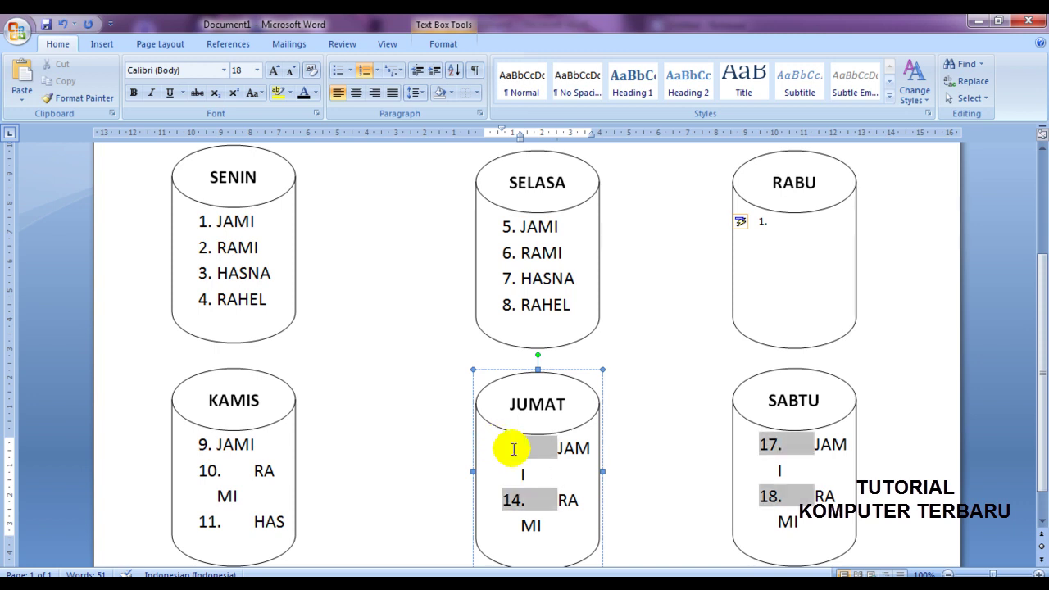
click(558, 447)
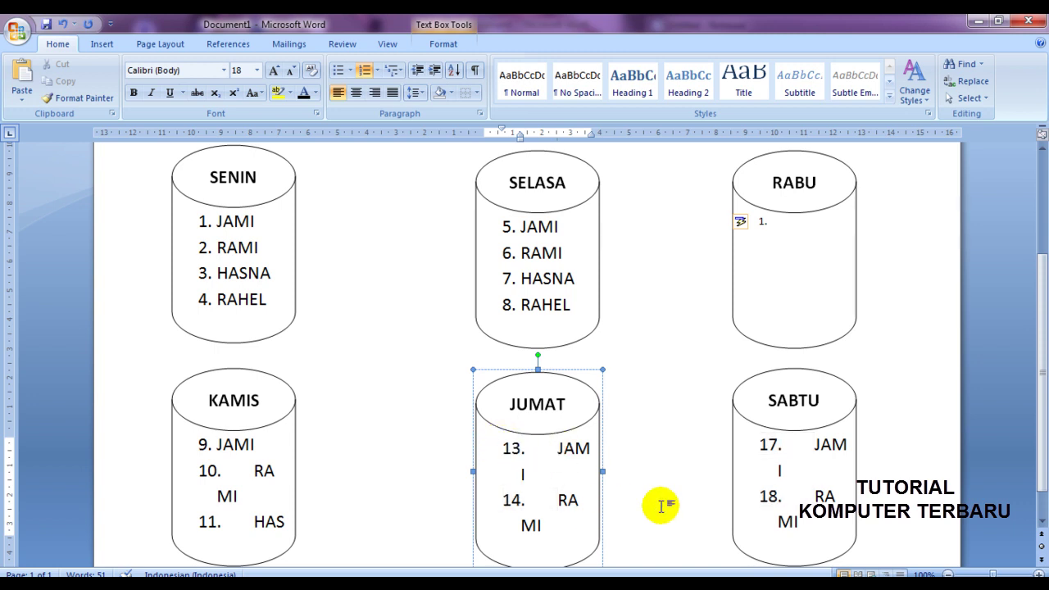
key(ctrl+shift+Down)
key(ctrl+shift+Down)
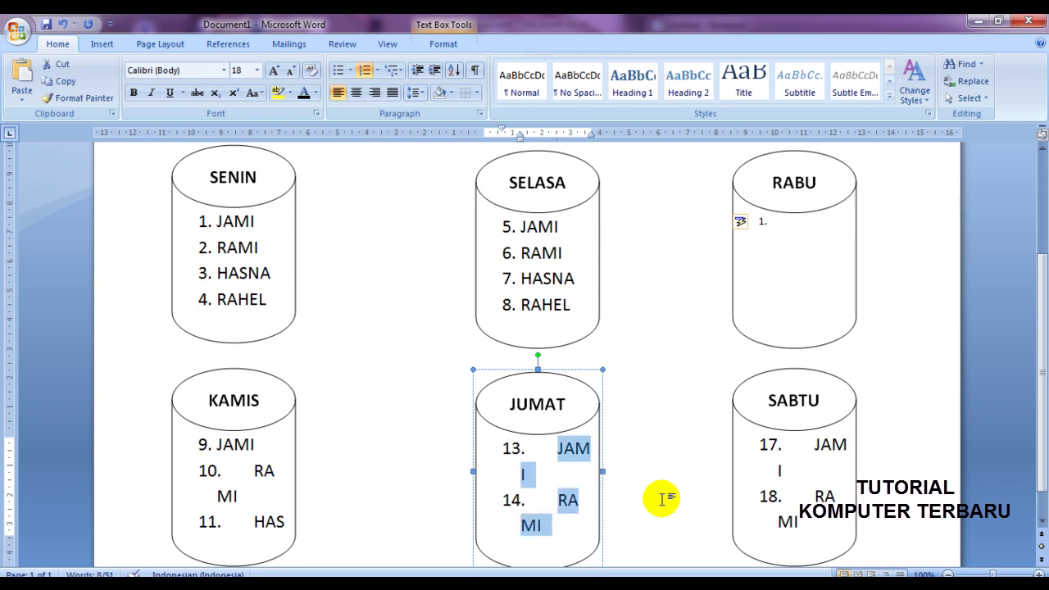
key(BackSpace)
key(BackSpace)
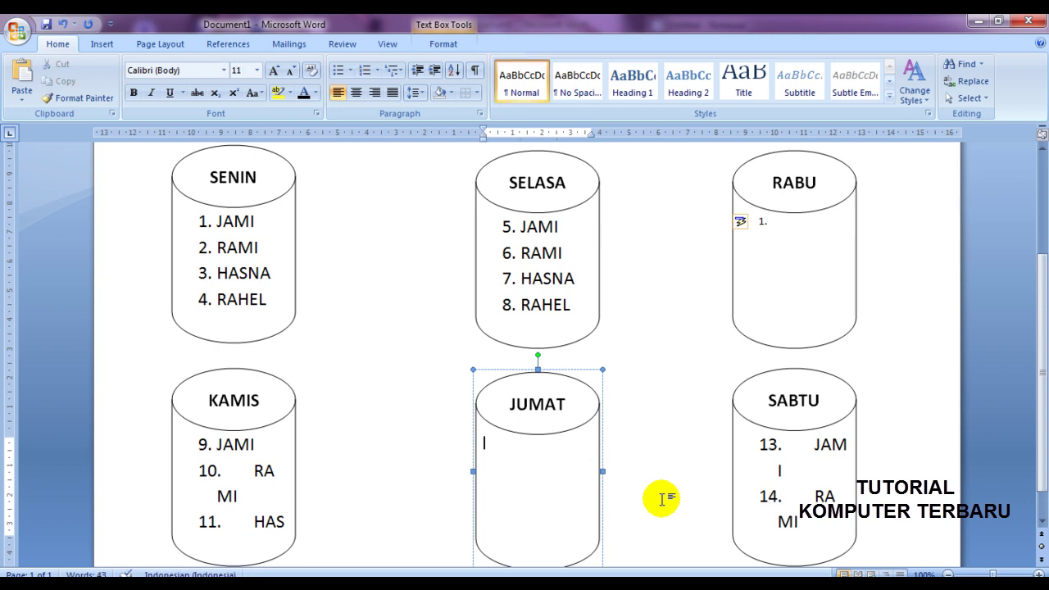
Step: Clear the names, including JAMI and RAMI, out of the SABTU cylinder
double_click(828, 451)
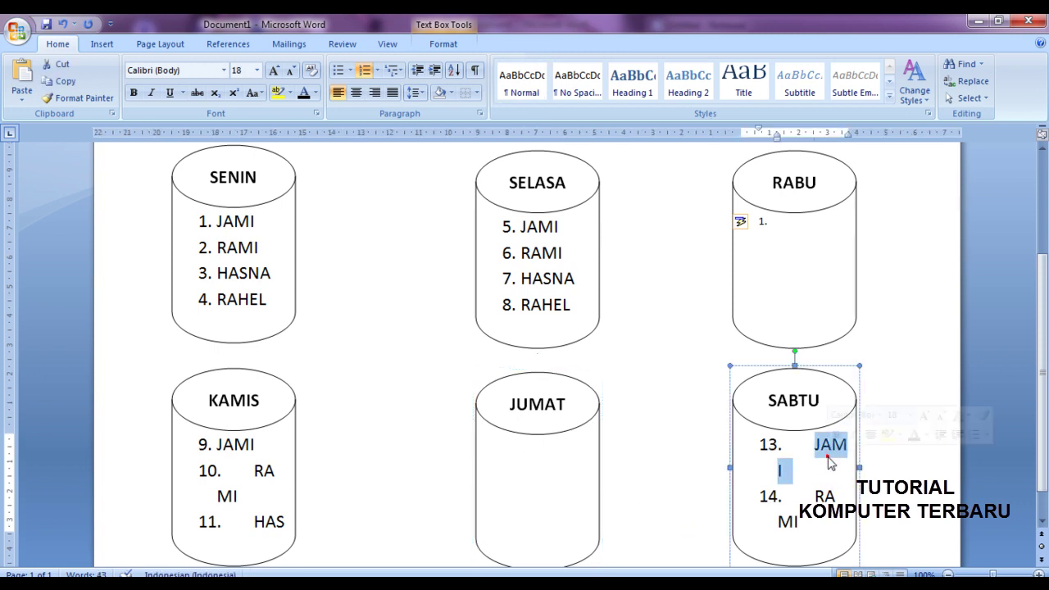
click(772, 448)
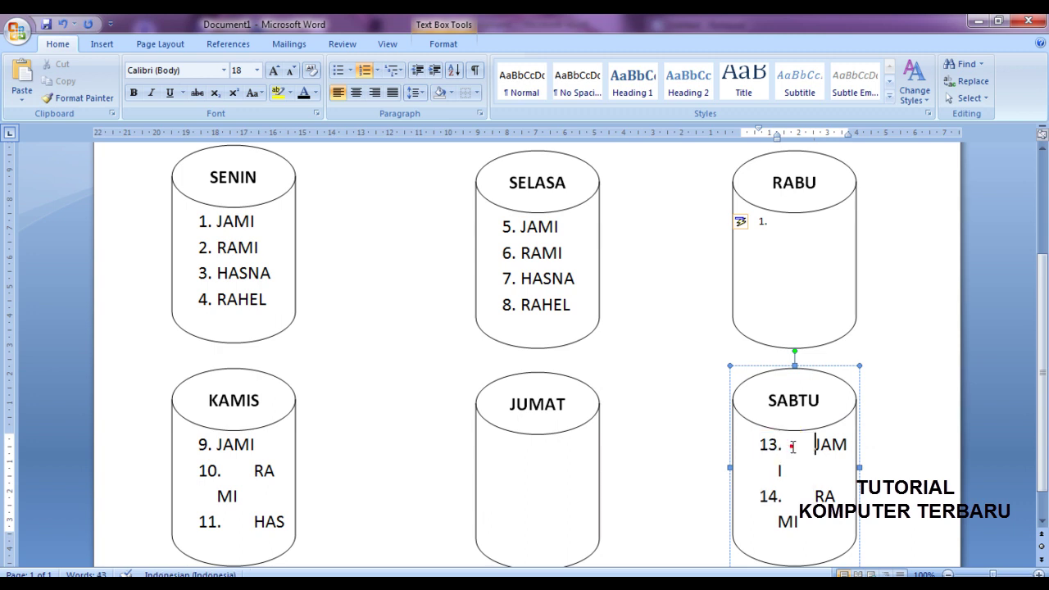
double_click(800, 445)
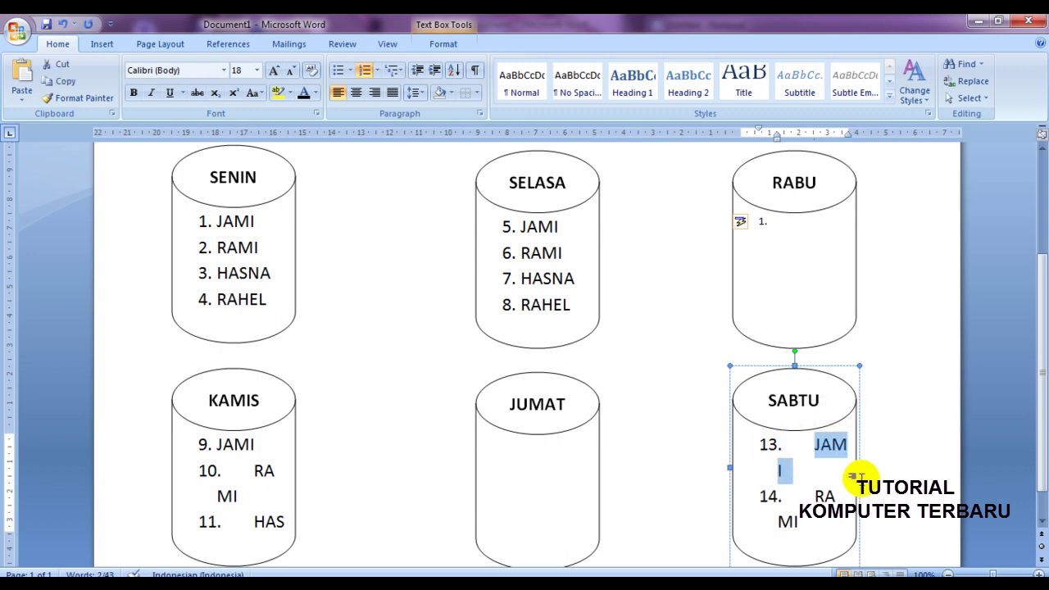
click(813, 497)
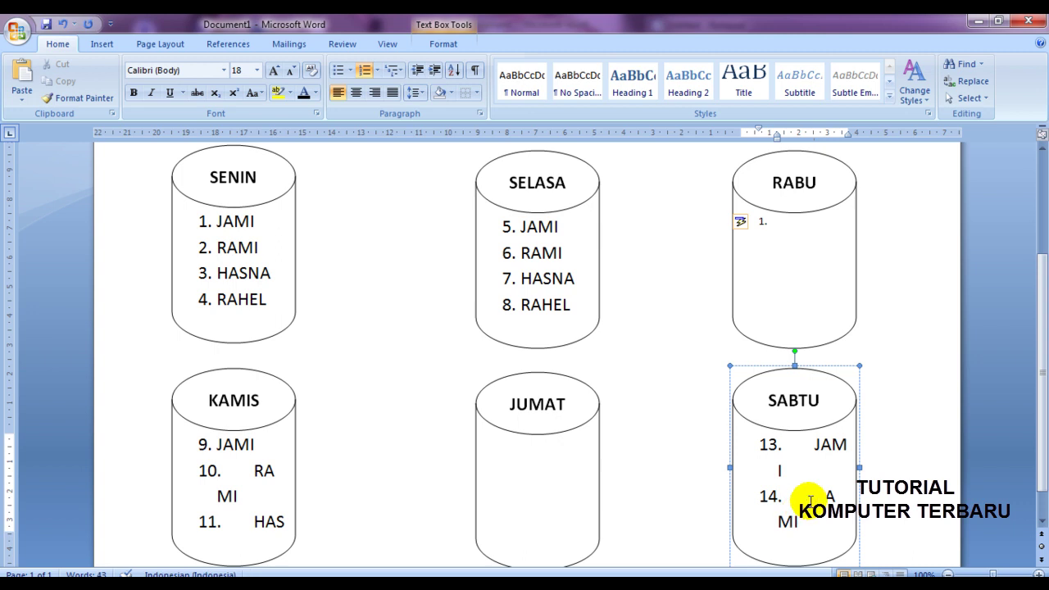
key(ctrl+shift+Left)
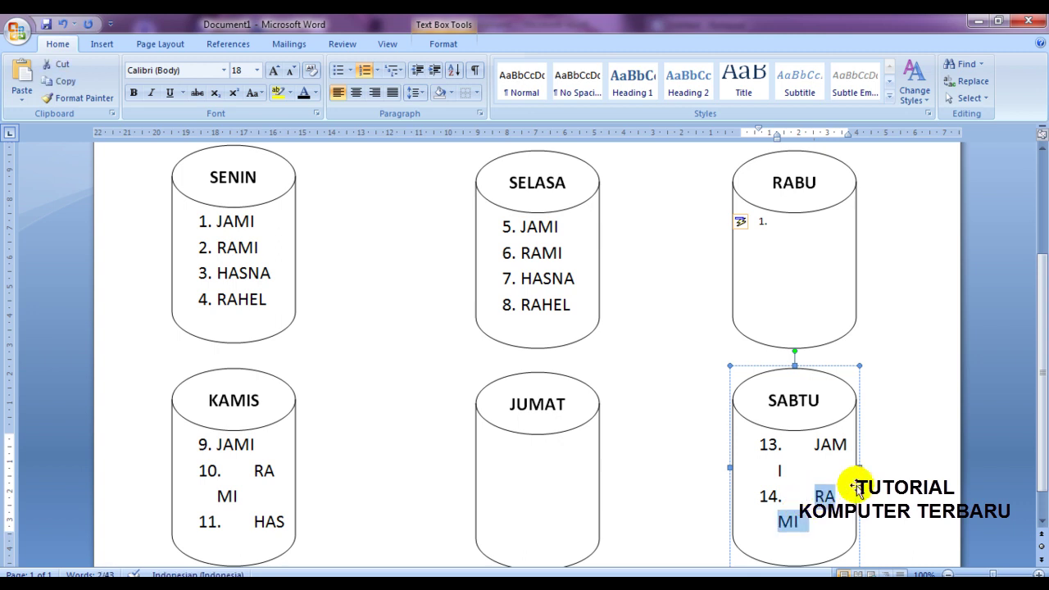
key(Delete)
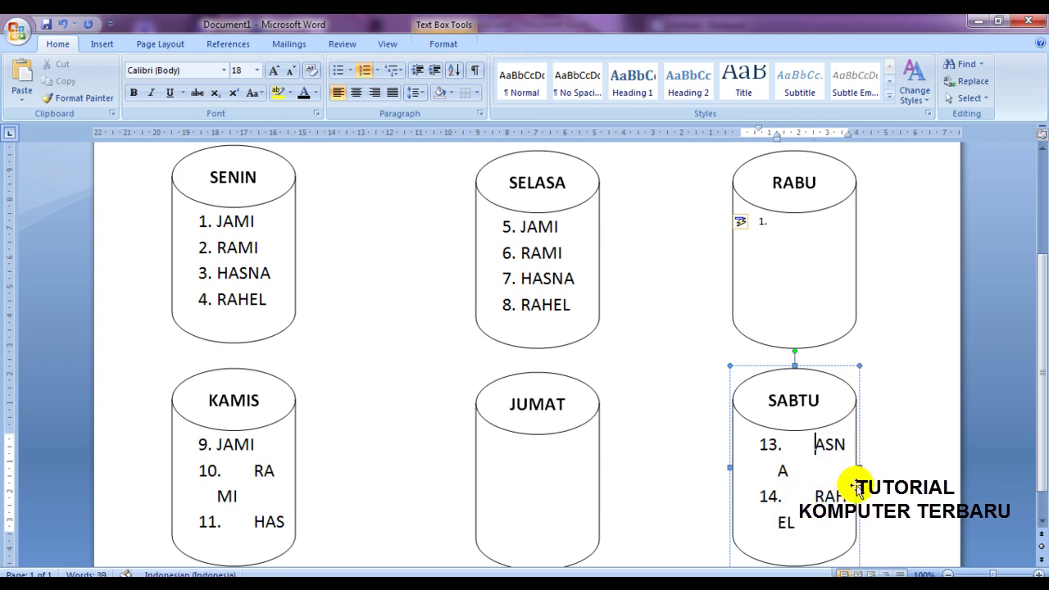
key(Delete)
key(Delete)
key(Delete)
key(Delete)
key(Delete)
key(Delete)
key(Delete)
key(BackSpace)
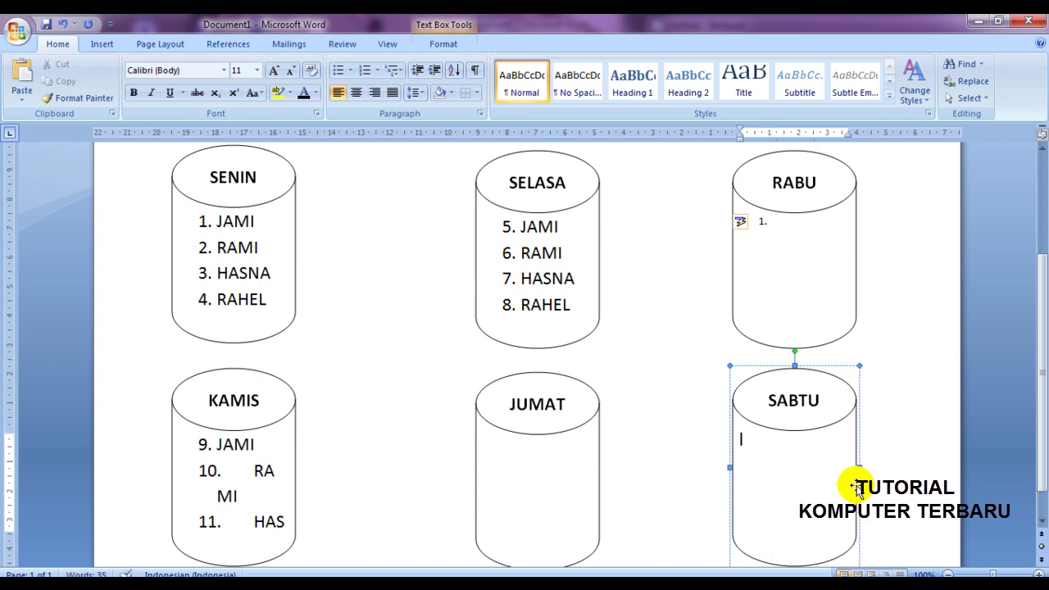
Step: Empty the KAMIS cylinder's name list completely
click(225, 451)
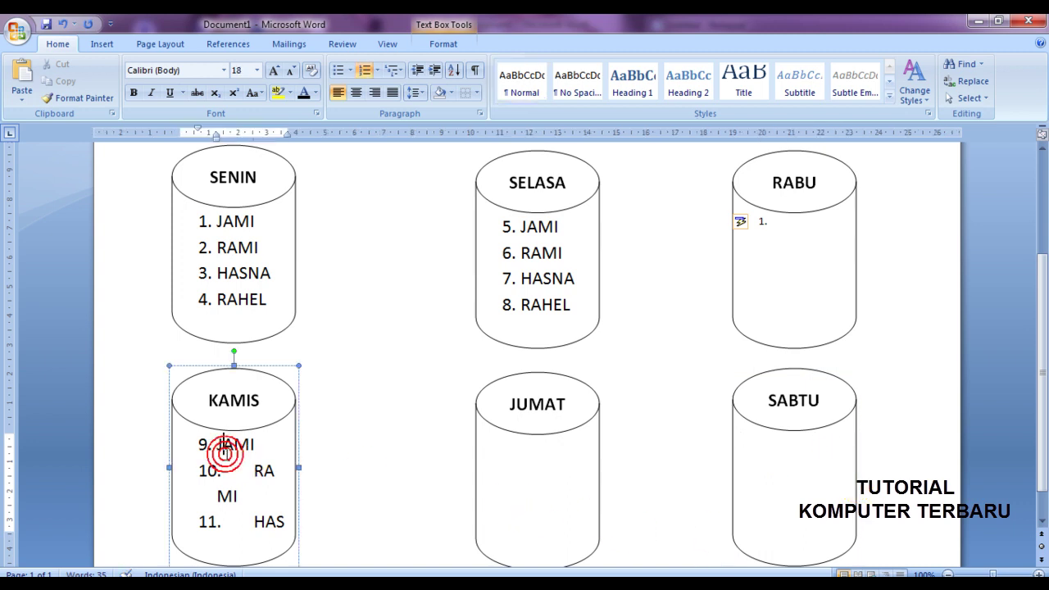
key(shift+End)
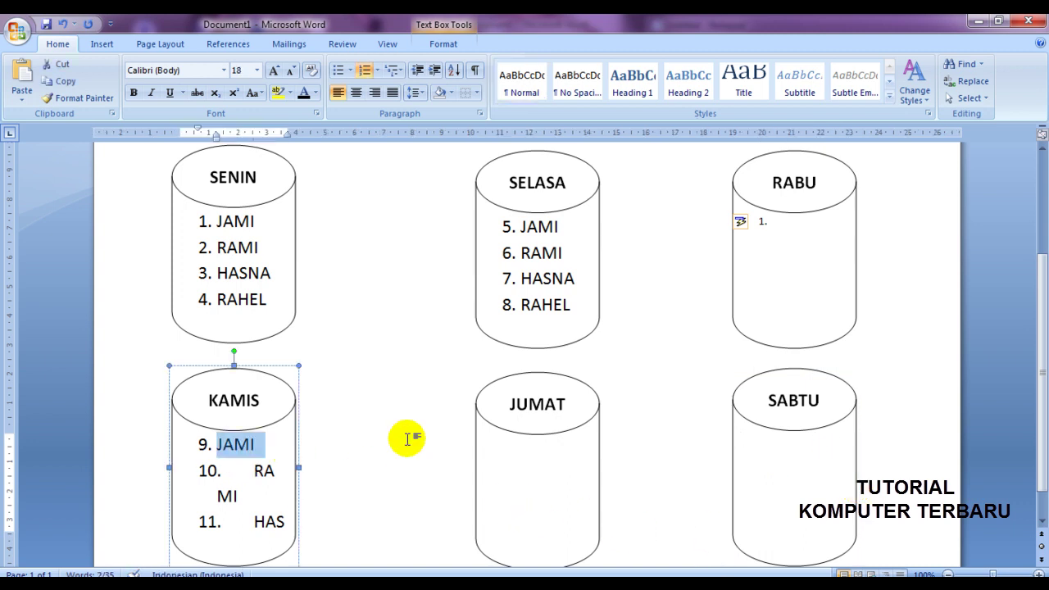
key(ctrl+shift+End)
key(Delete)
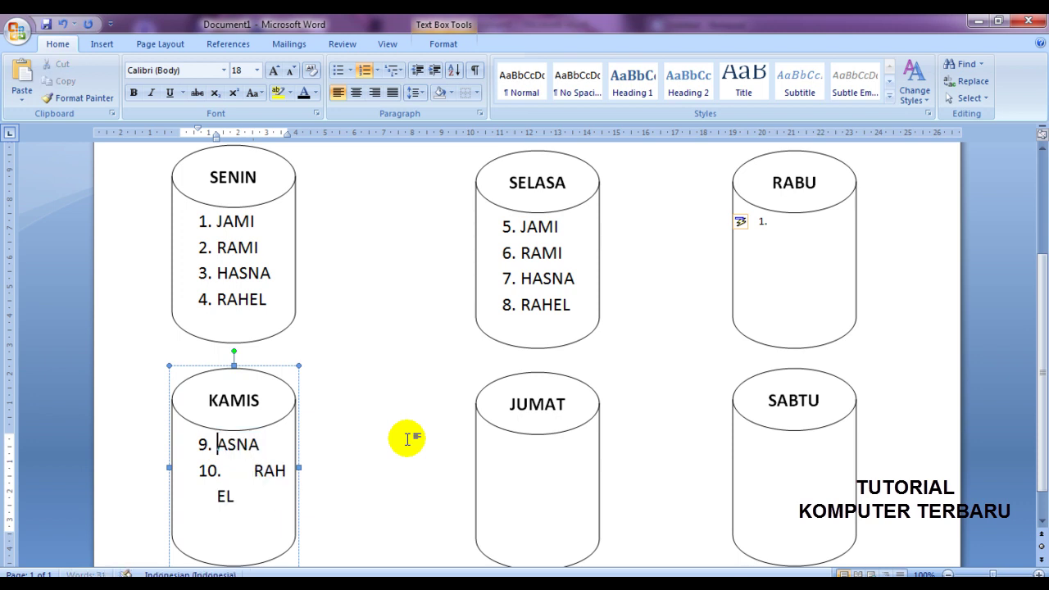
key(Delete)
key(Delete)
key(Delete)
key(Delete)
key(Delete)
key(Delete)
key(BackSpace)
key(BackSpace)
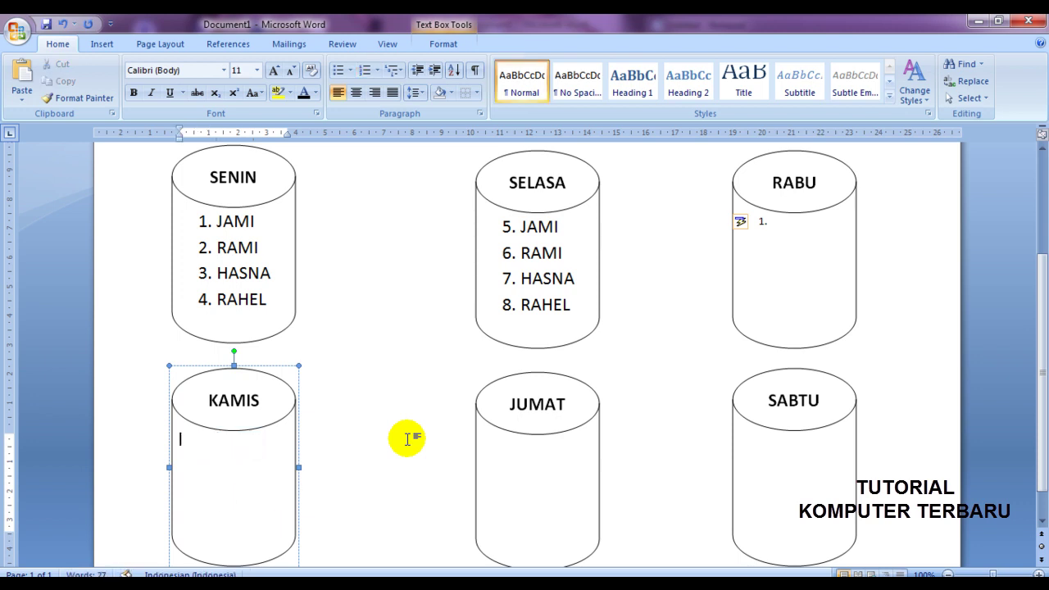
click(918, 393)
scroll(920, 393, down, 4)
Step: Confirm the RABU cylinder is empty and select the SENIN cylinder
click(783, 185)
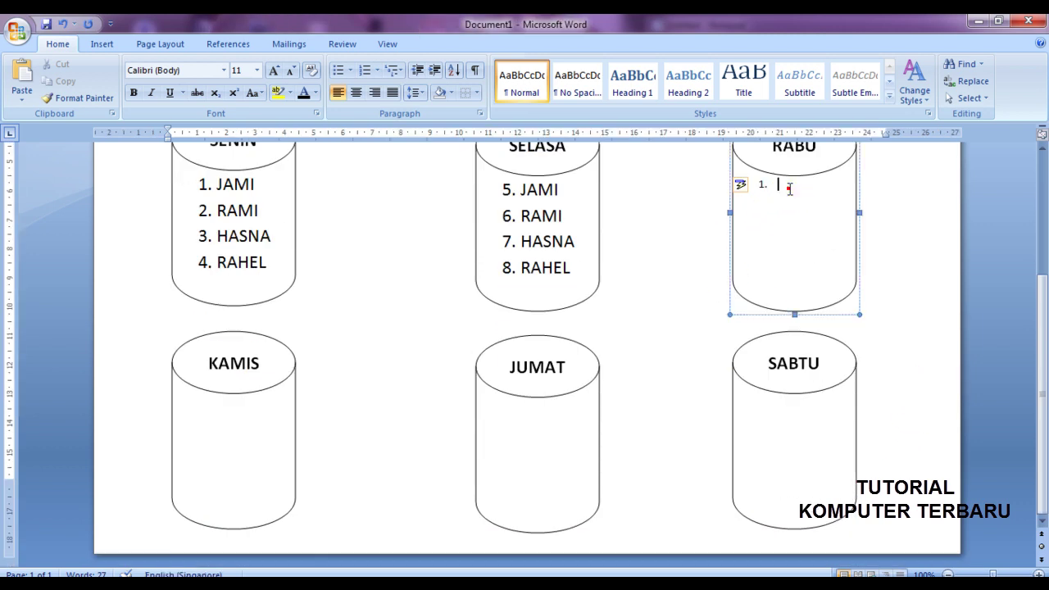
click(857, 210)
scroll(857, 210, up, 4)
scroll(856, 210, down, 3)
scroll(857, 210, down, 2)
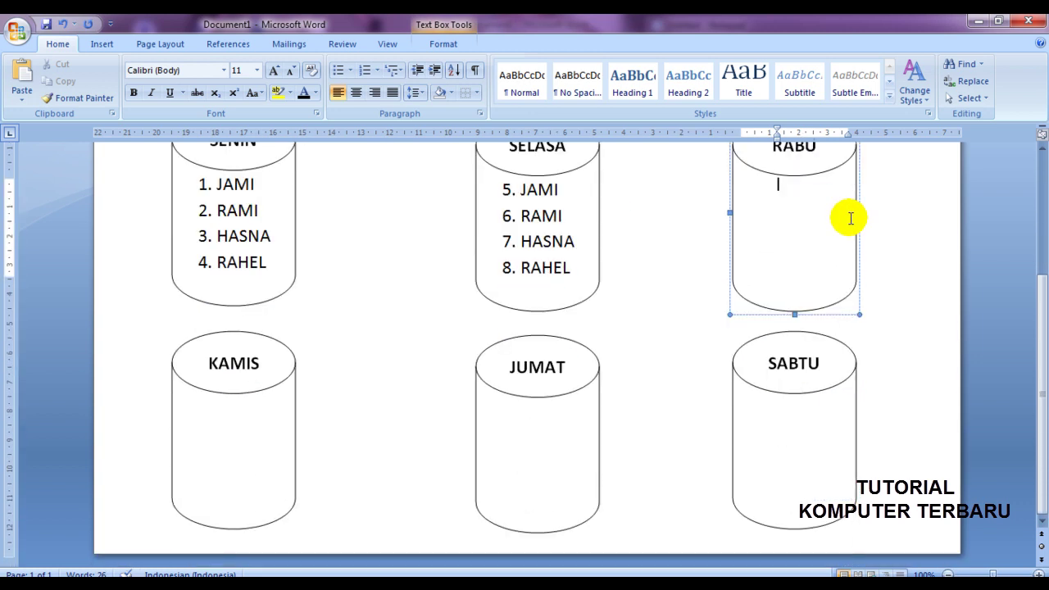
scroll(851, 219, up, 1)
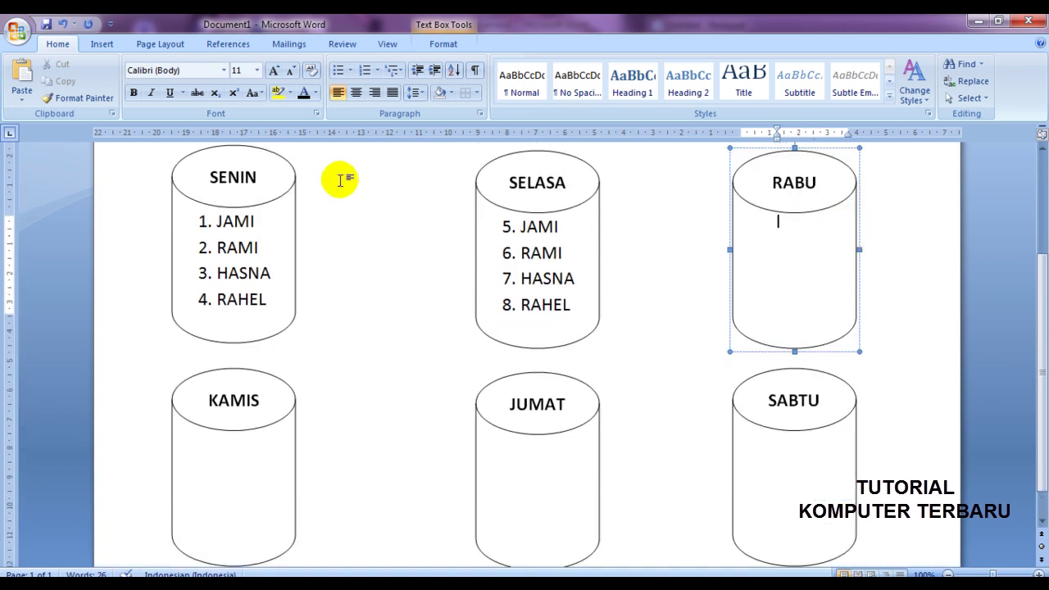
click(286, 163)
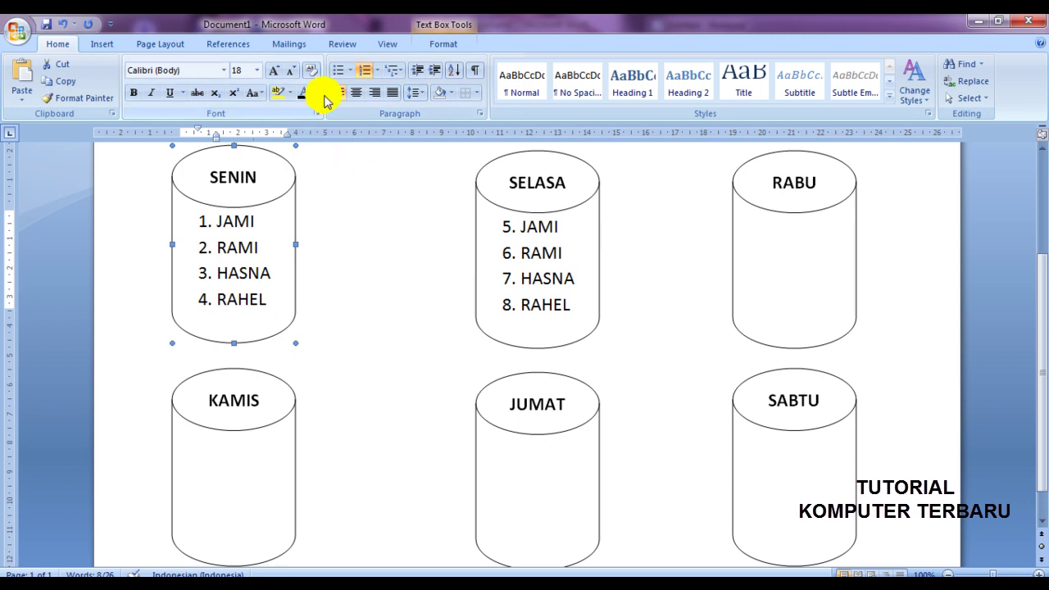
click(450, 93)
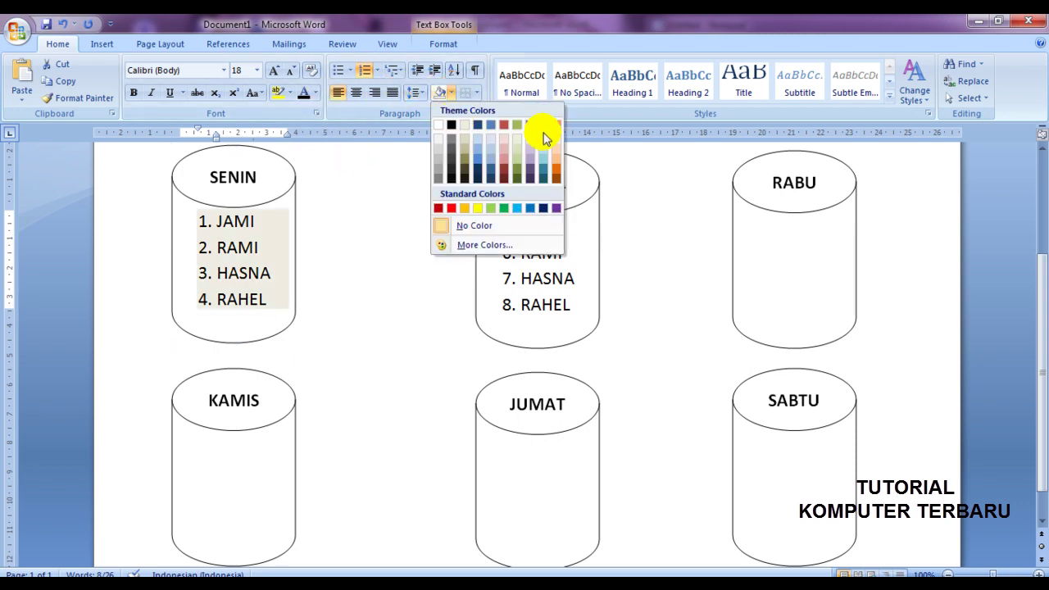
click(333, 246)
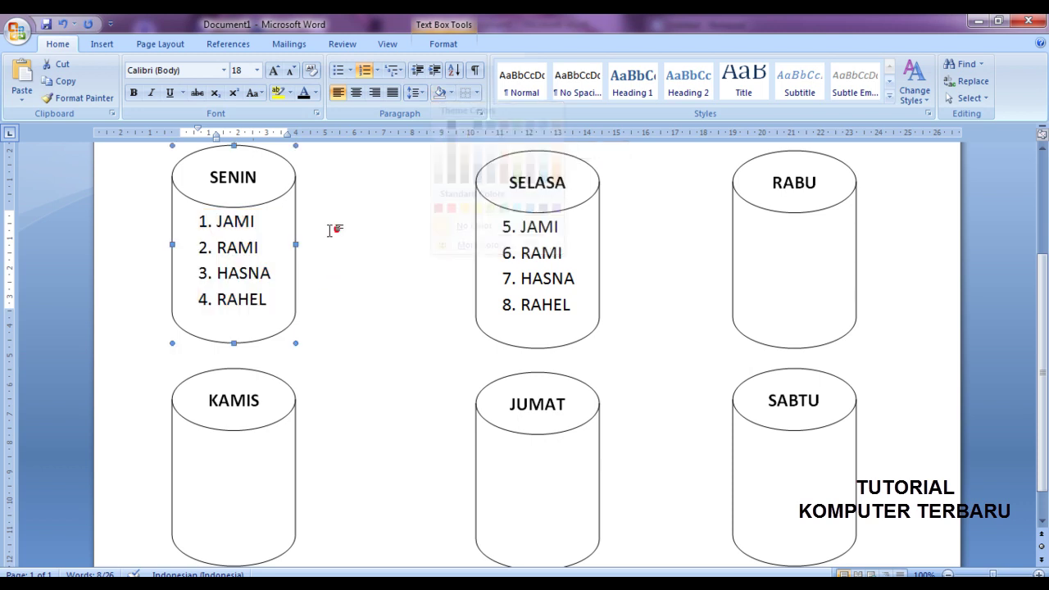
click(310, 187)
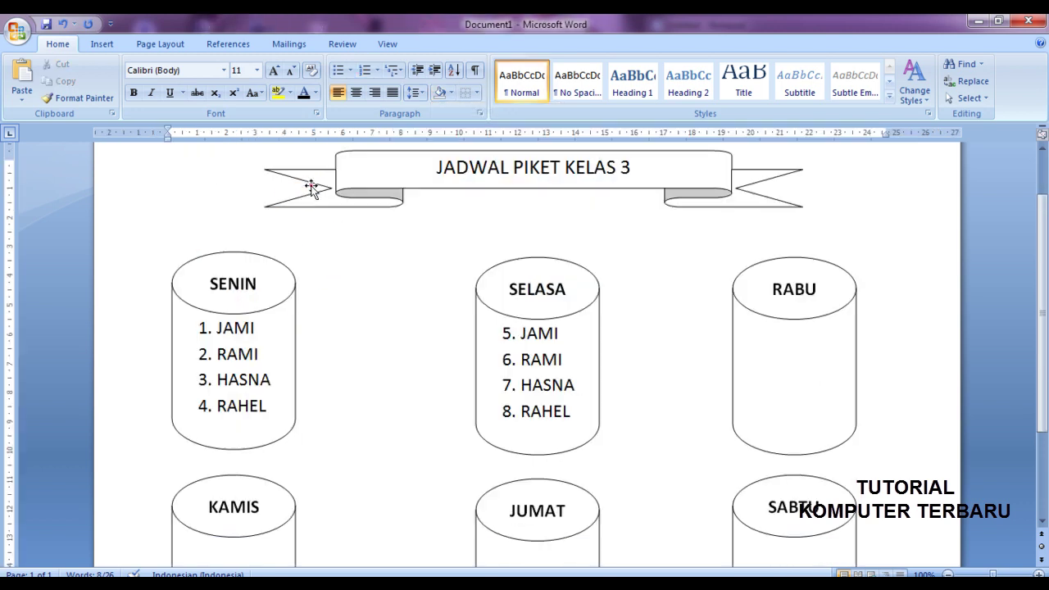
click(291, 281)
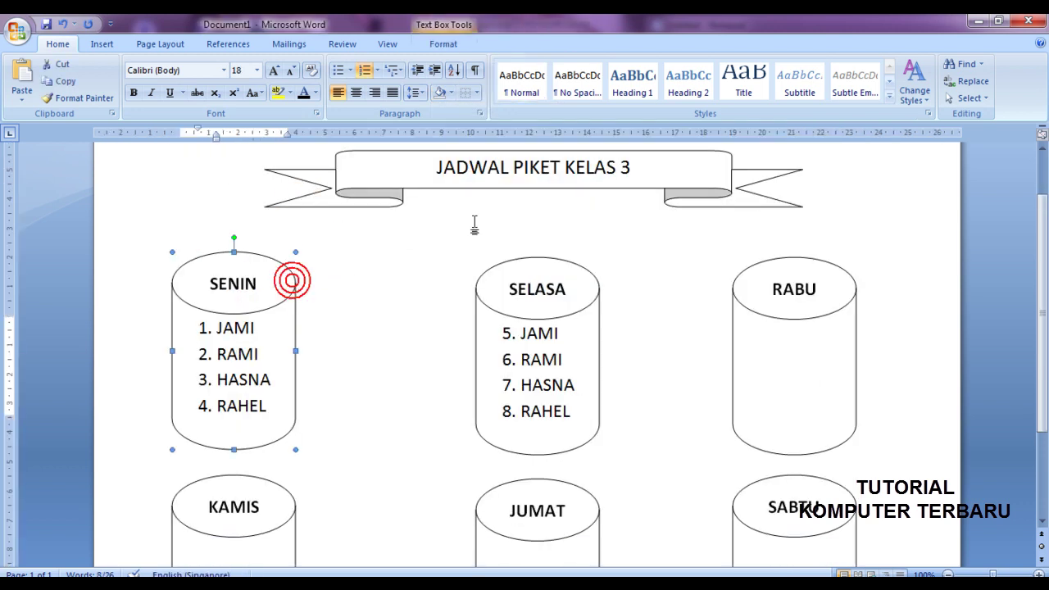
click(452, 94)
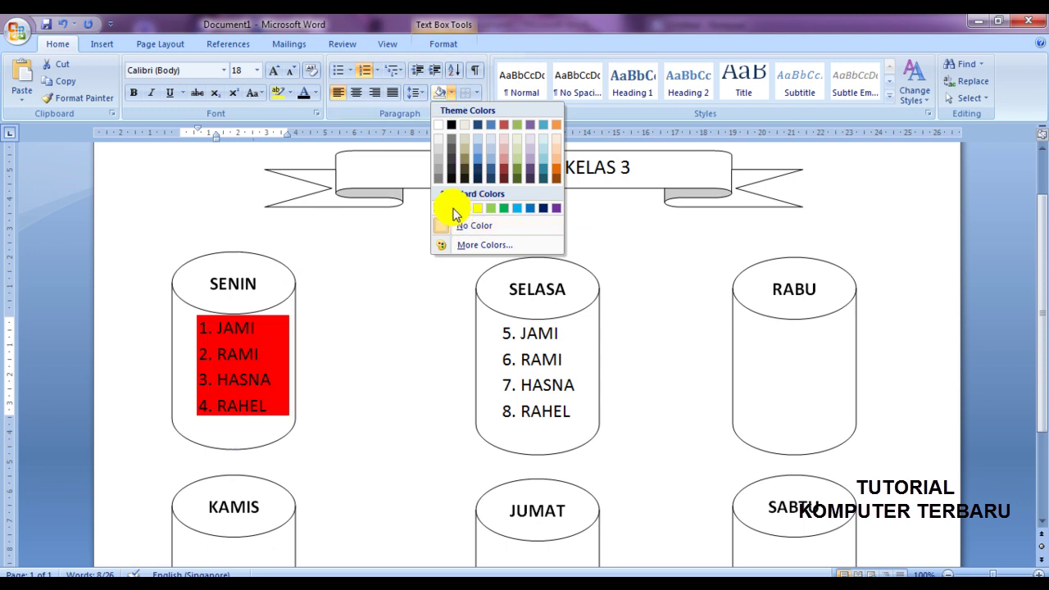
click(305, 305)
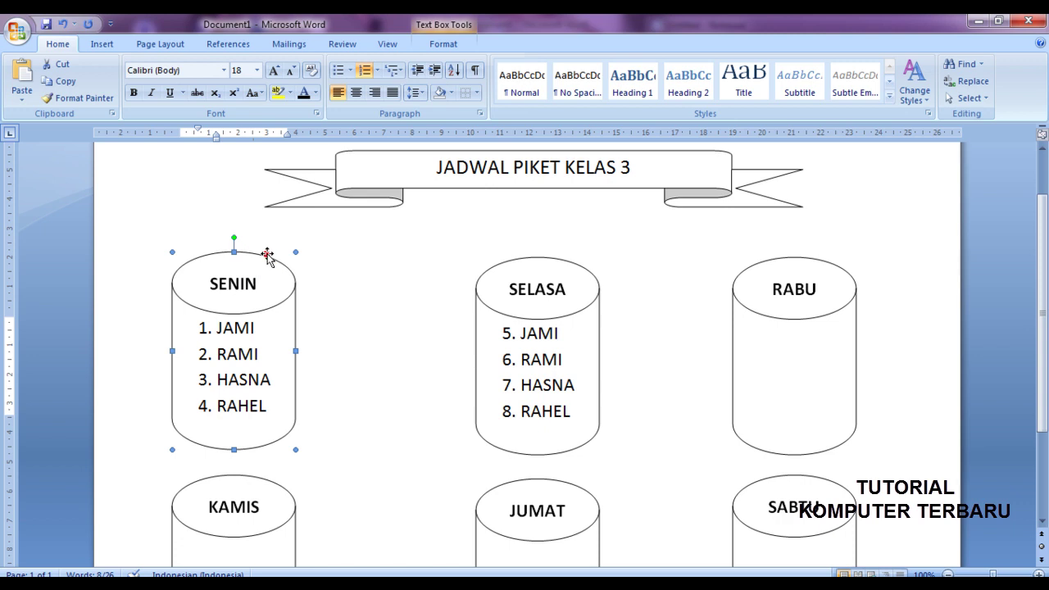
click(344, 260)
Step: Give the SENIN cylinder a red fill colour through Format AutoShape
click(270, 304)
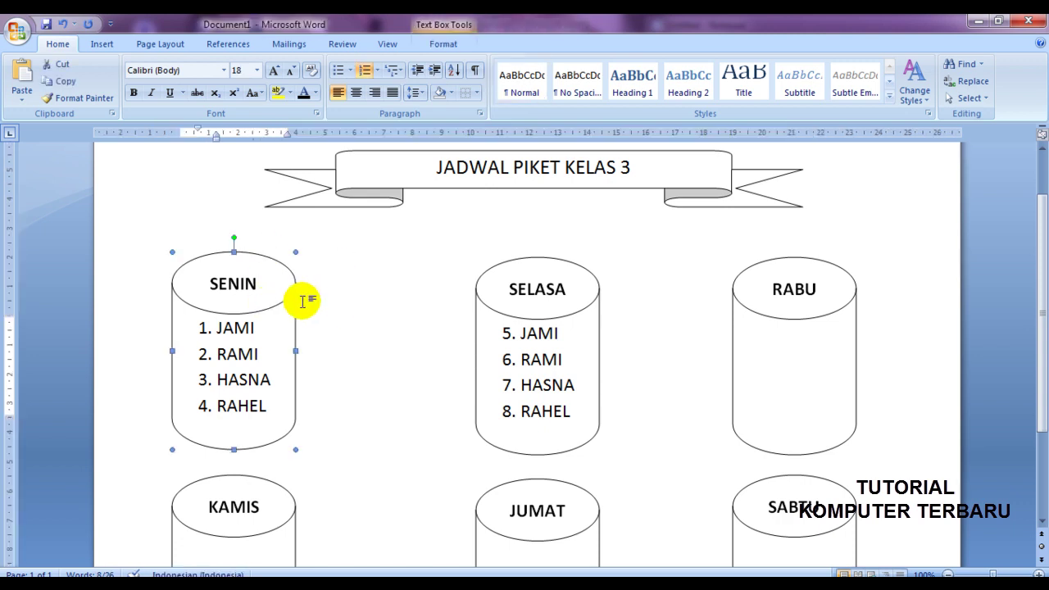
right_click(288, 291)
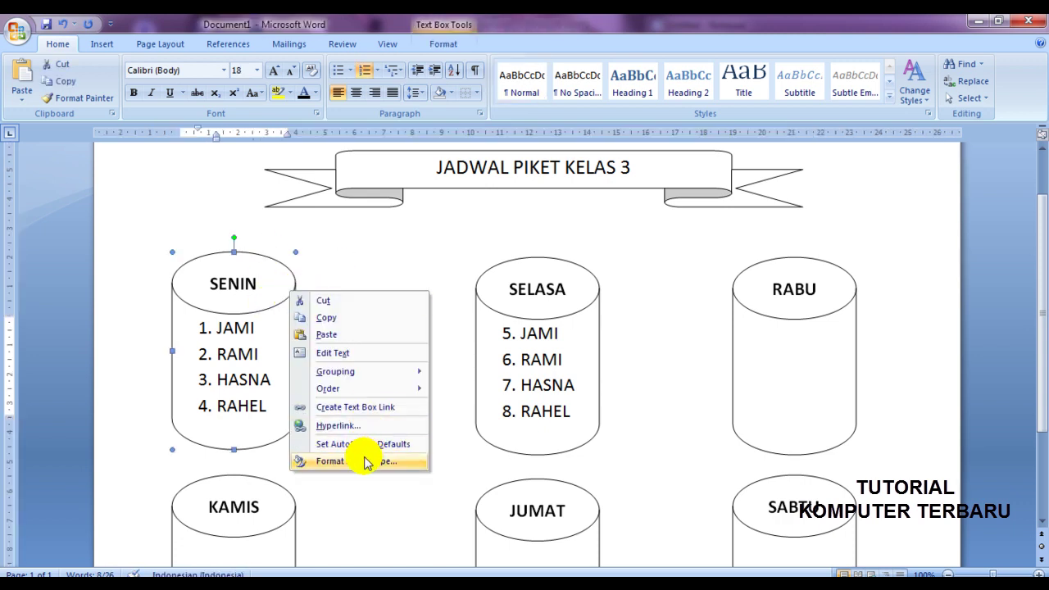
click(366, 461)
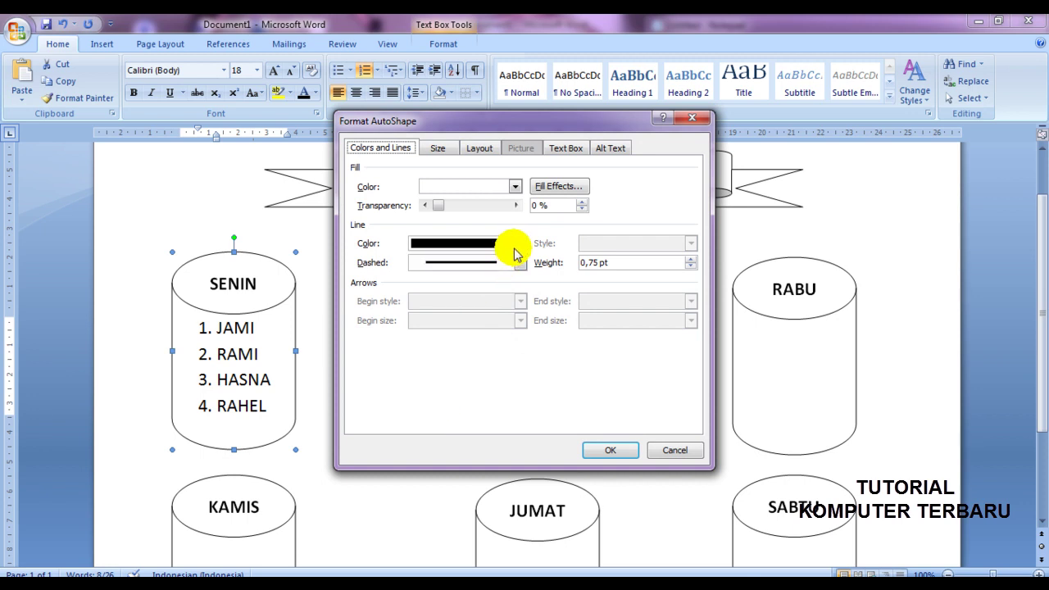
click(515, 187)
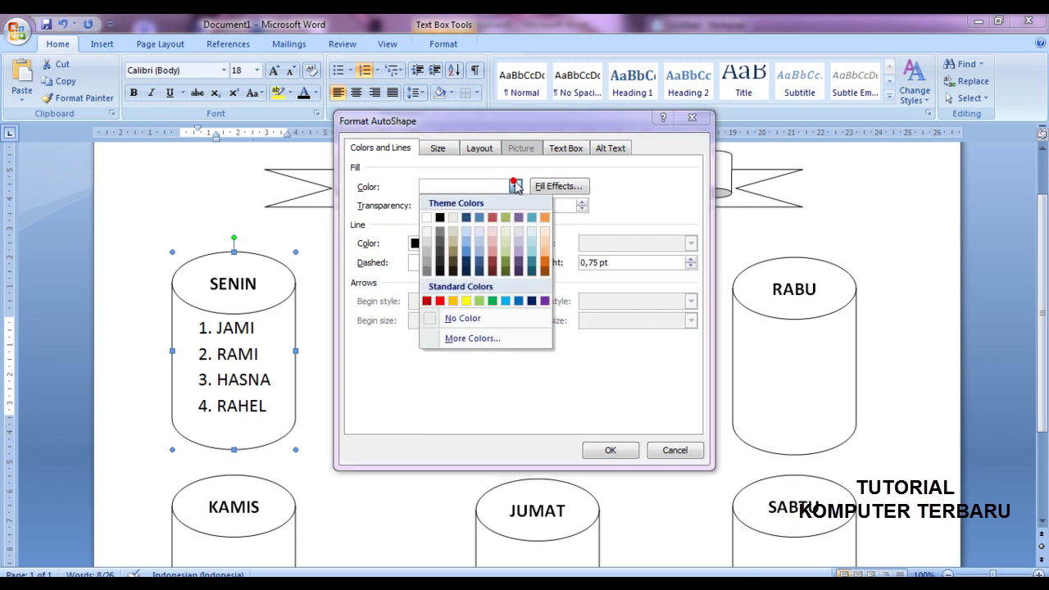
click(440, 301)
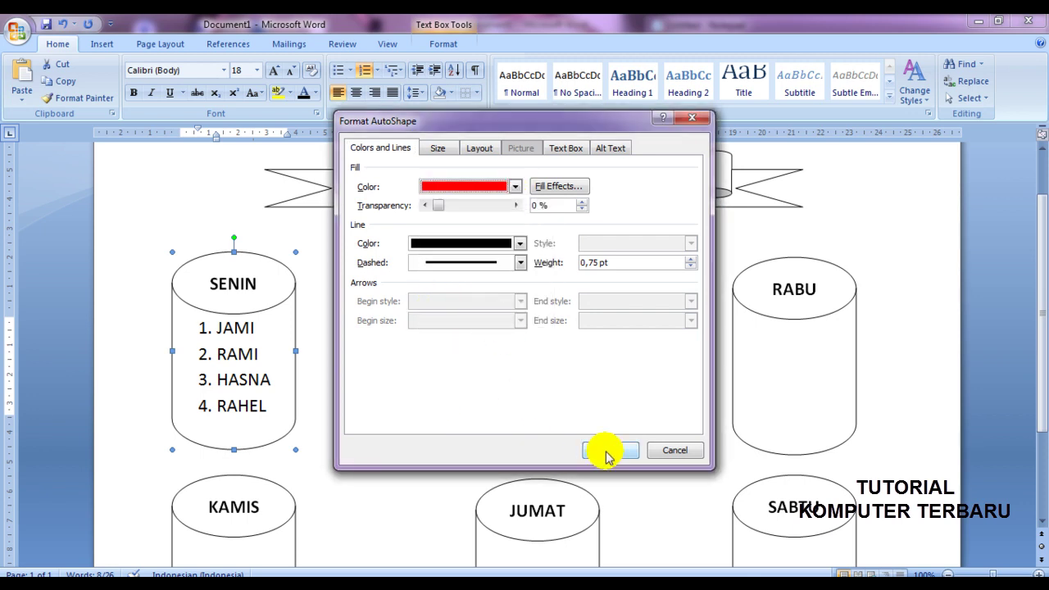
click(605, 450)
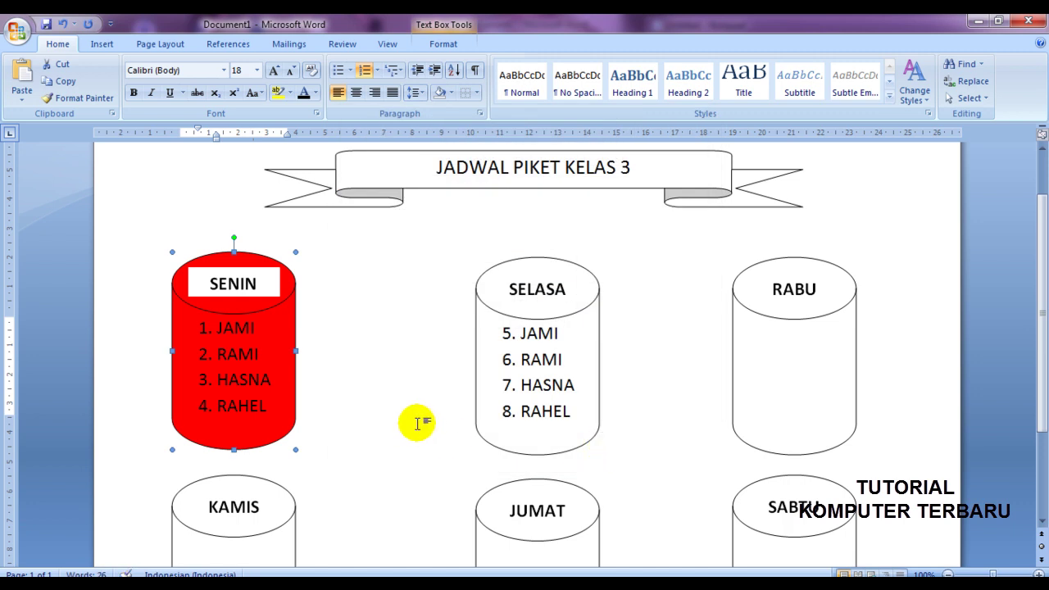
click(475, 288)
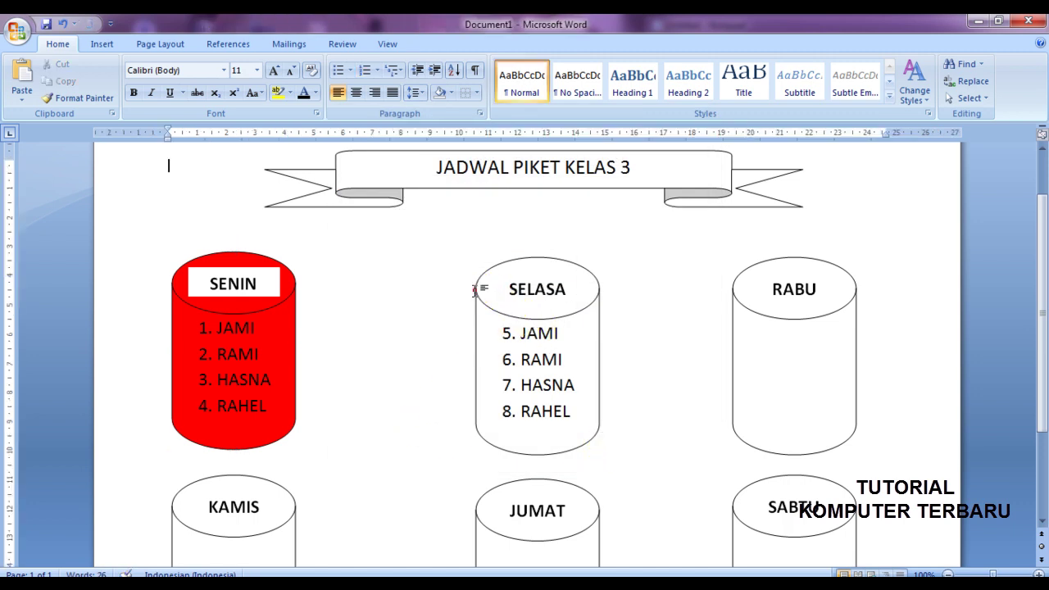
click(476, 295)
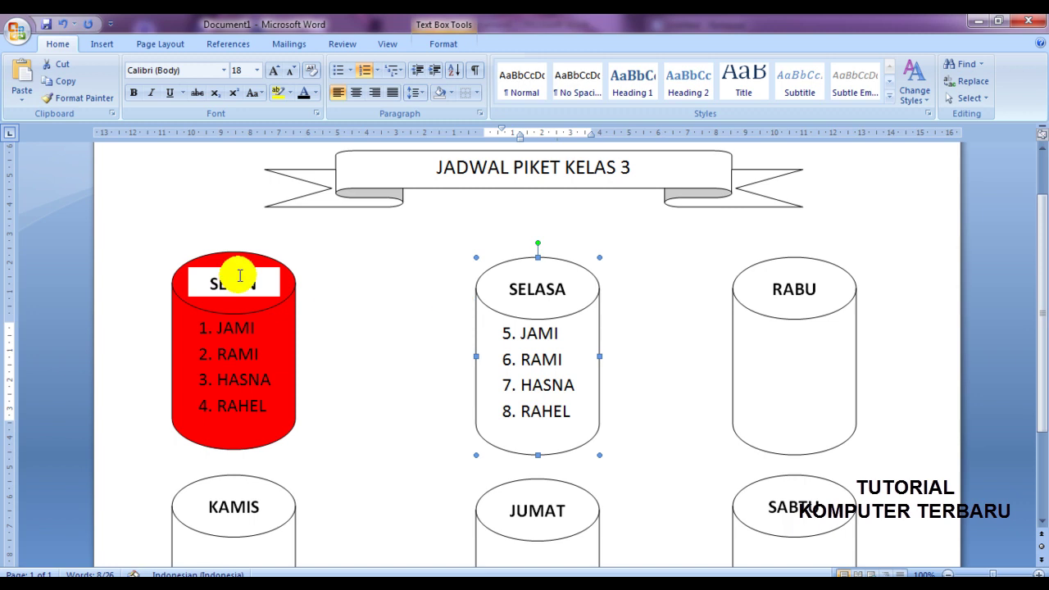
Step: Fill the SELASA cylinder orange
click(479, 310)
click(475, 291)
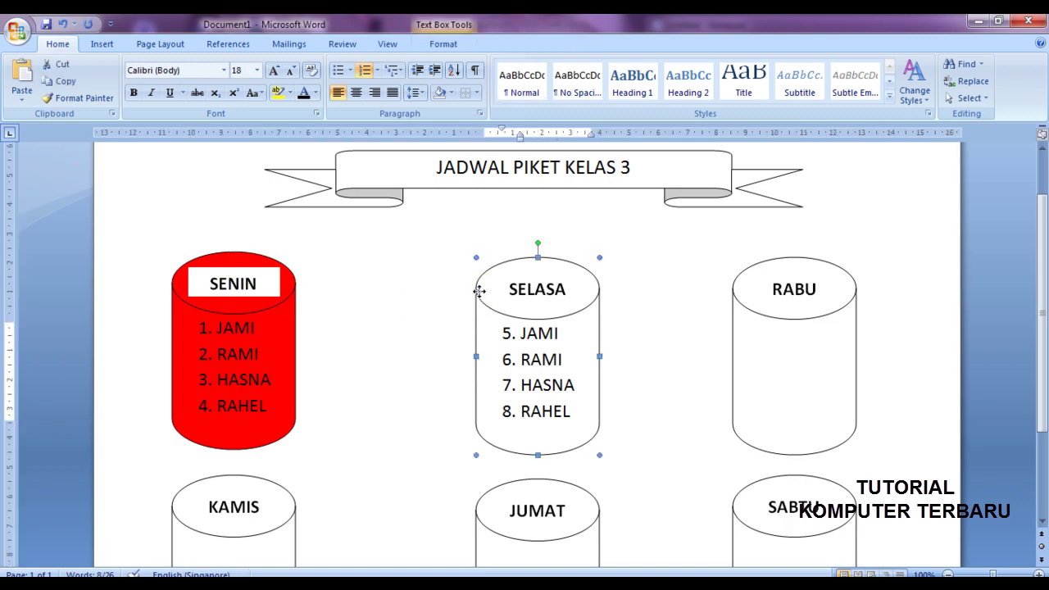
right_click(480, 291)
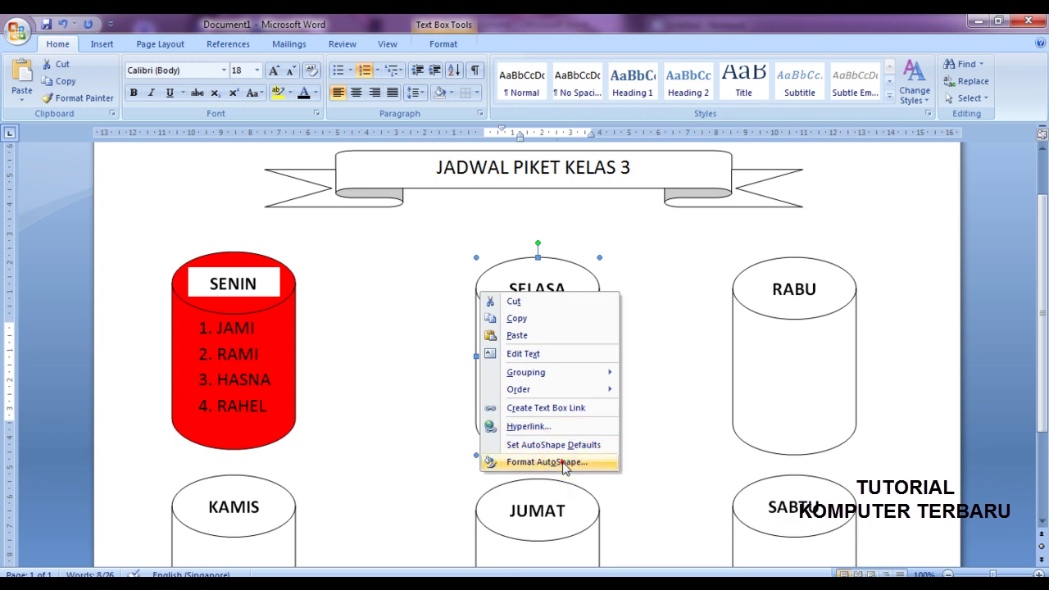
click(564, 463)
click(514, 187)
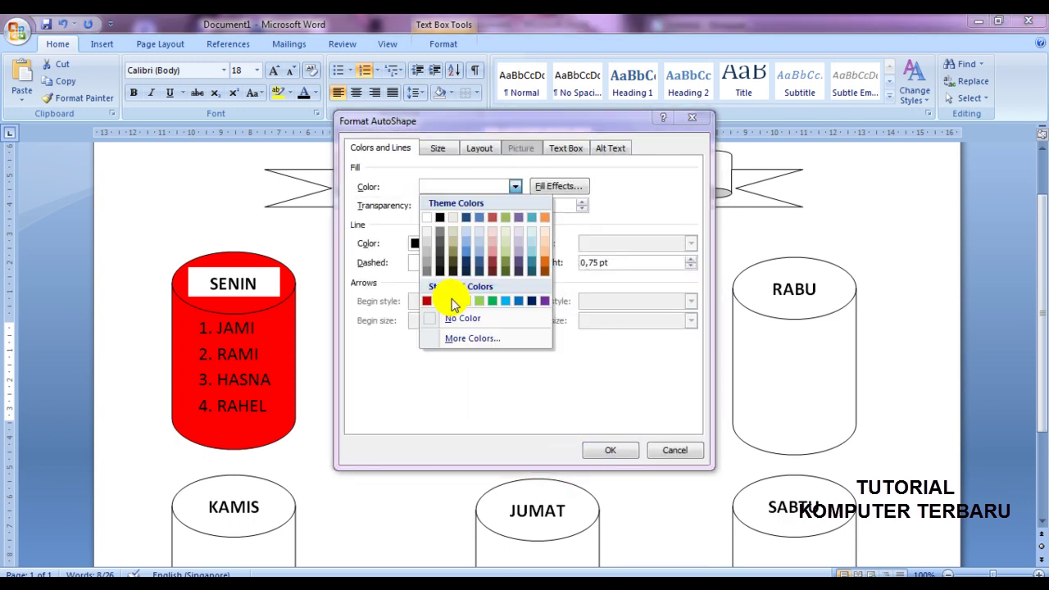
click(453, 301)
click(602, 453)
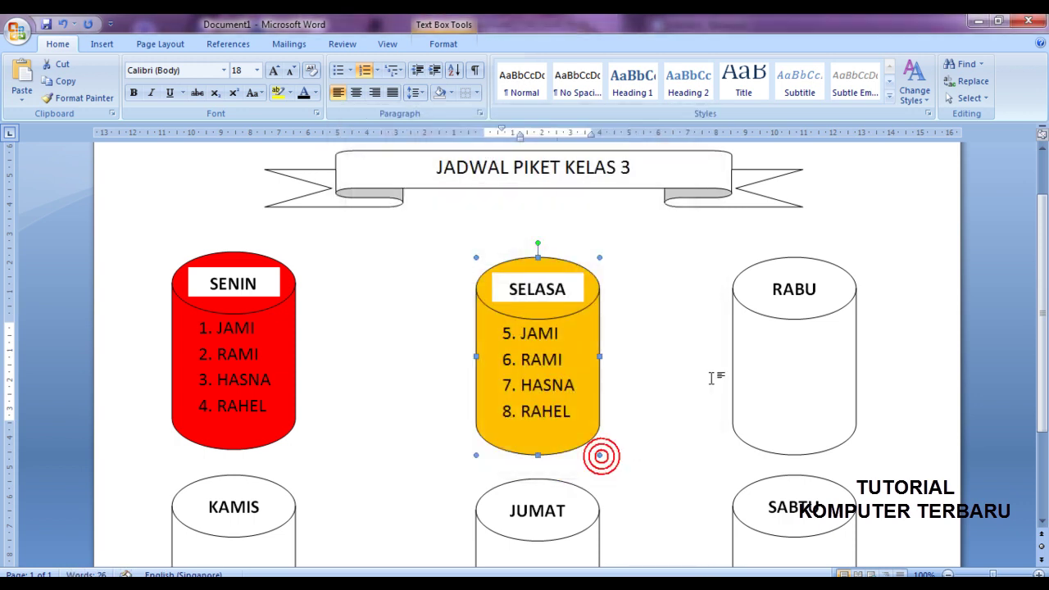
Step: Fill the RABU cylinder green
click(737, 287)
right_click(737, 287)
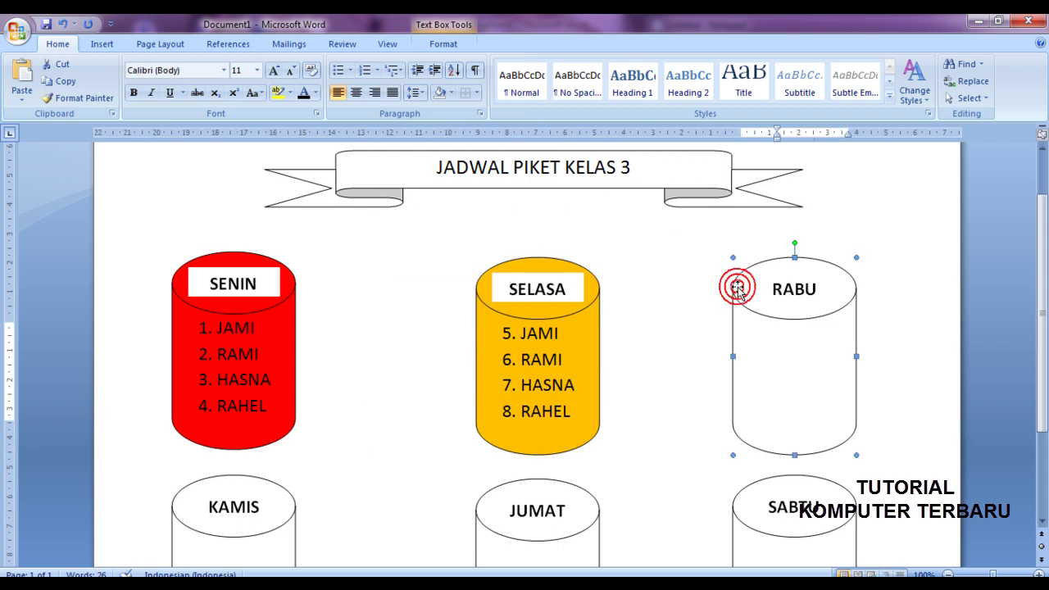
click(805, 456)
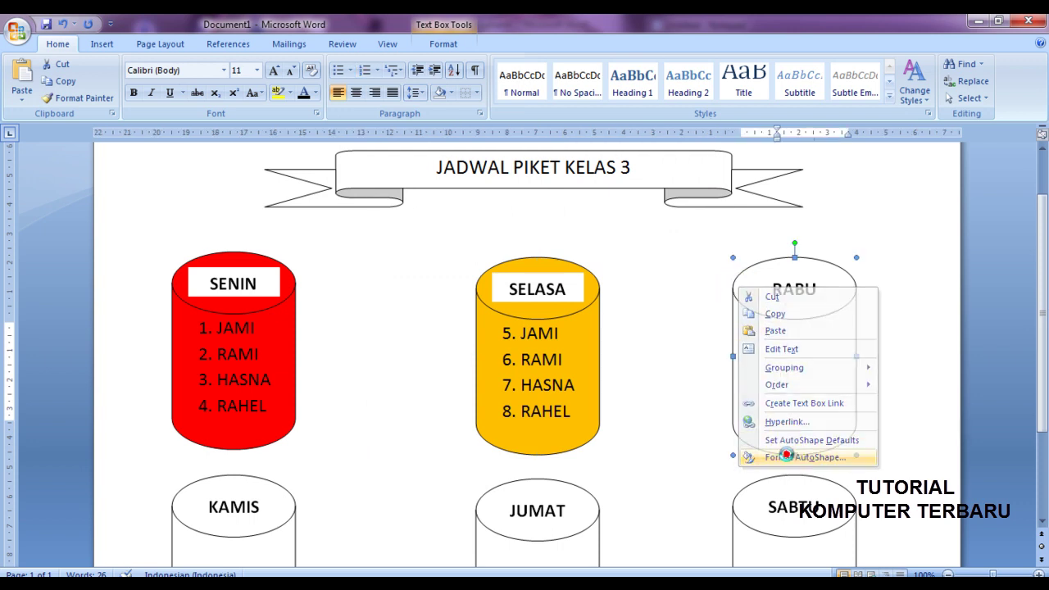
click(516, 186)
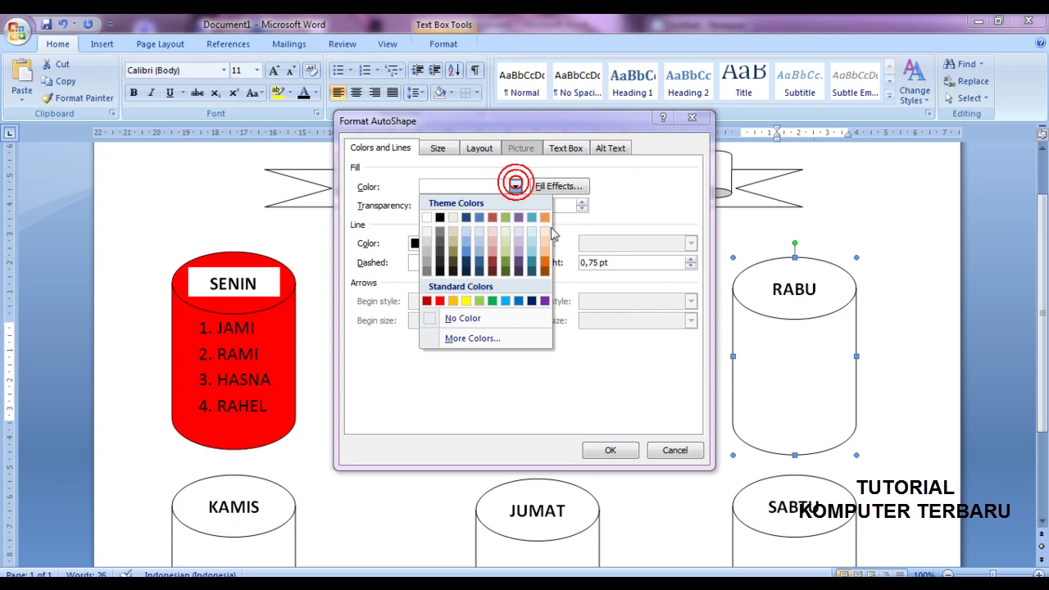
click(479, 301)
click(611, 449)
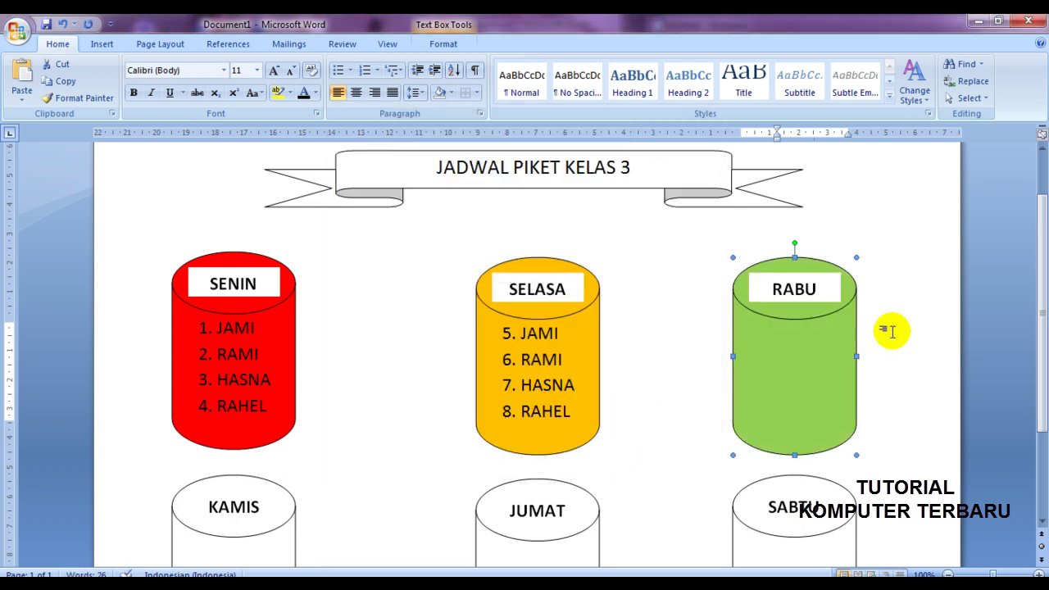
scroll(892, 331, down, 3)
Step: Undo the accidental KAMIS move and fill the KAMIS cylinder light blue
click(295, 384)
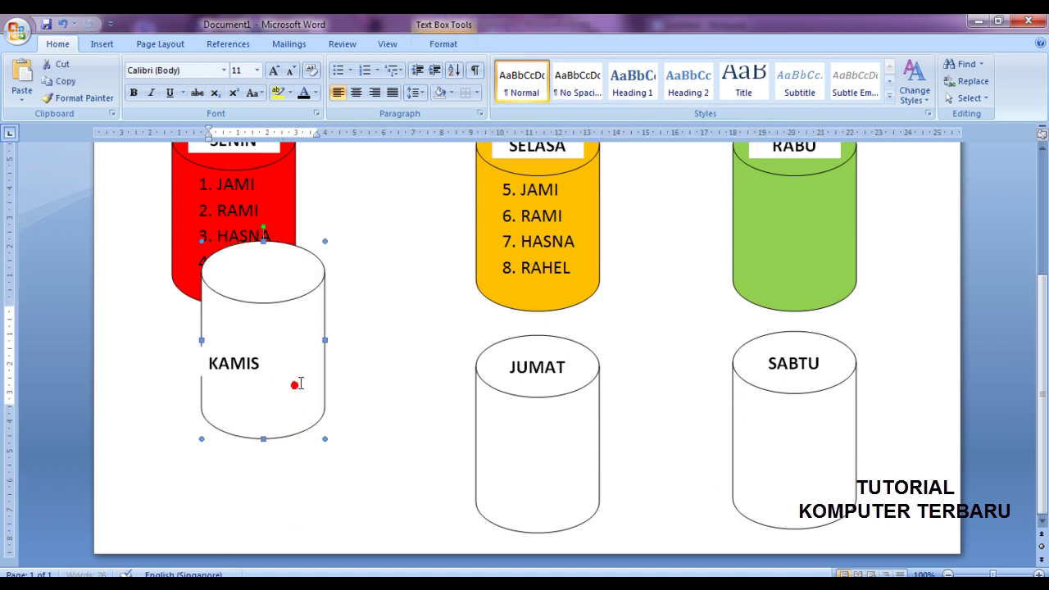
key(ctrl+z)
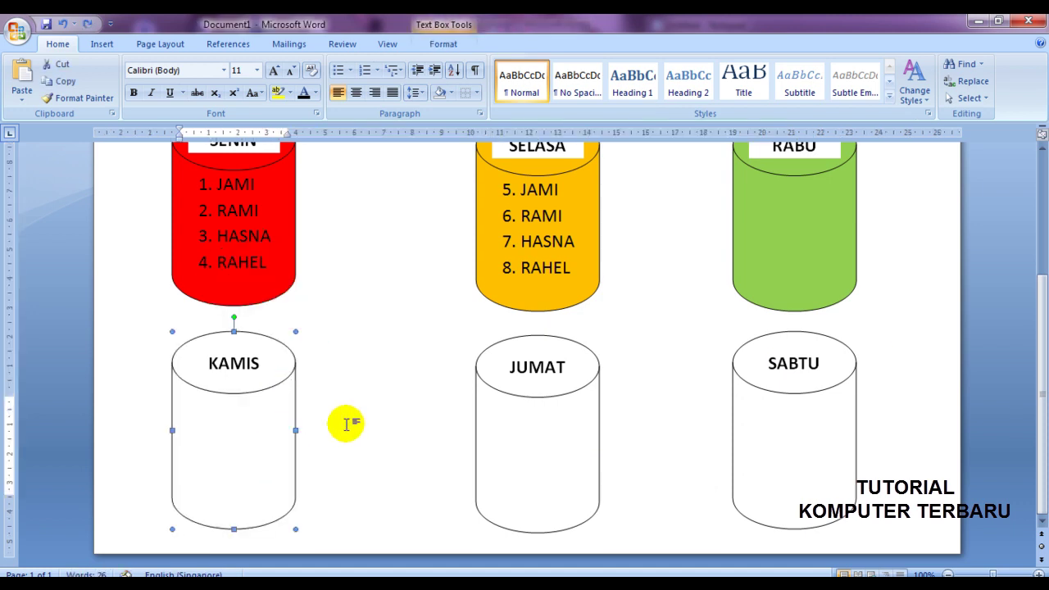
right_click(296, 383)
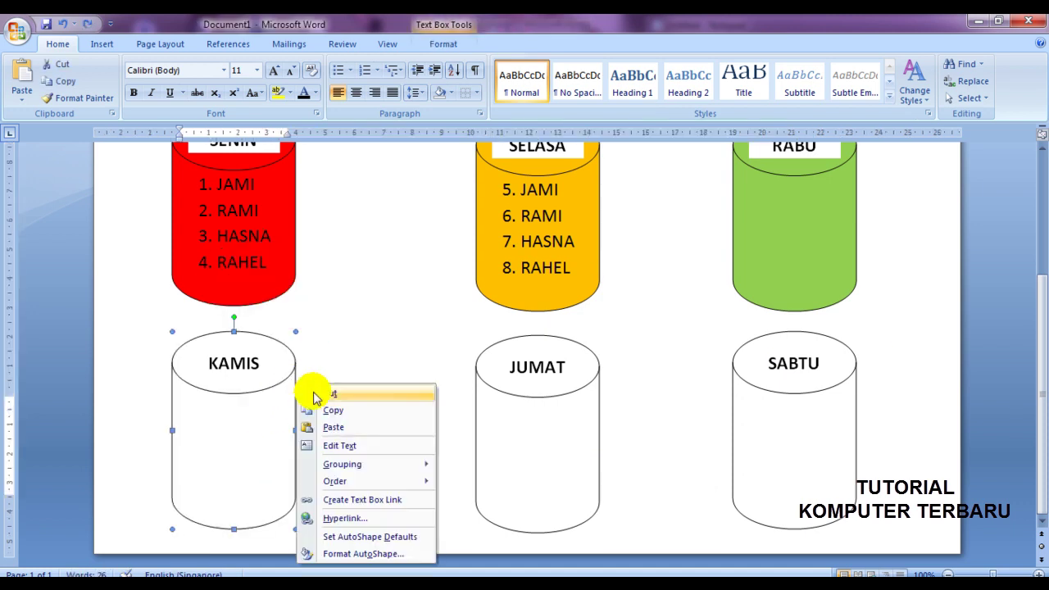
click(358, 554)
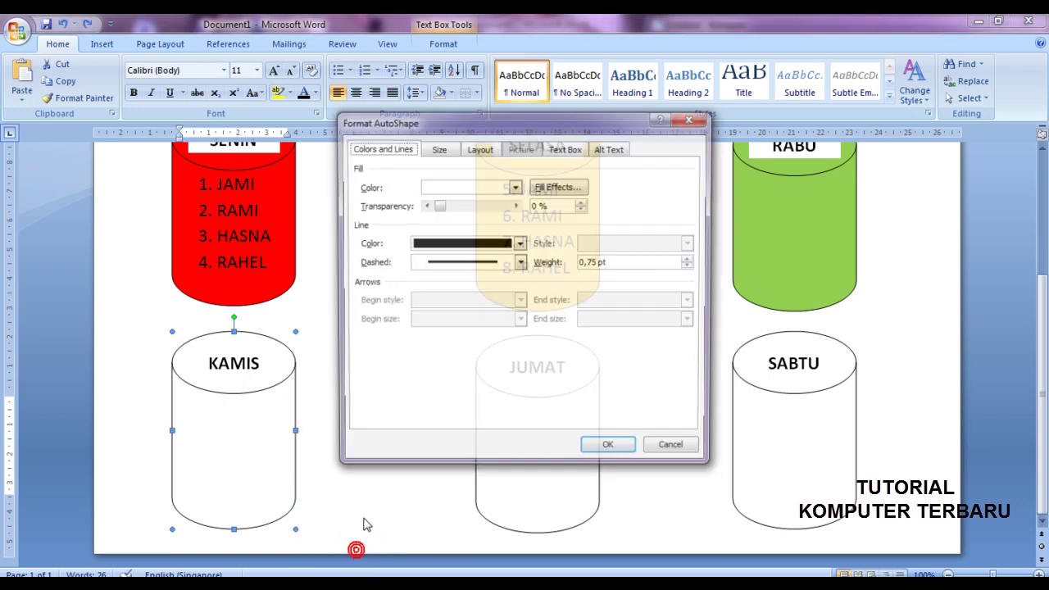
click(516, 187)
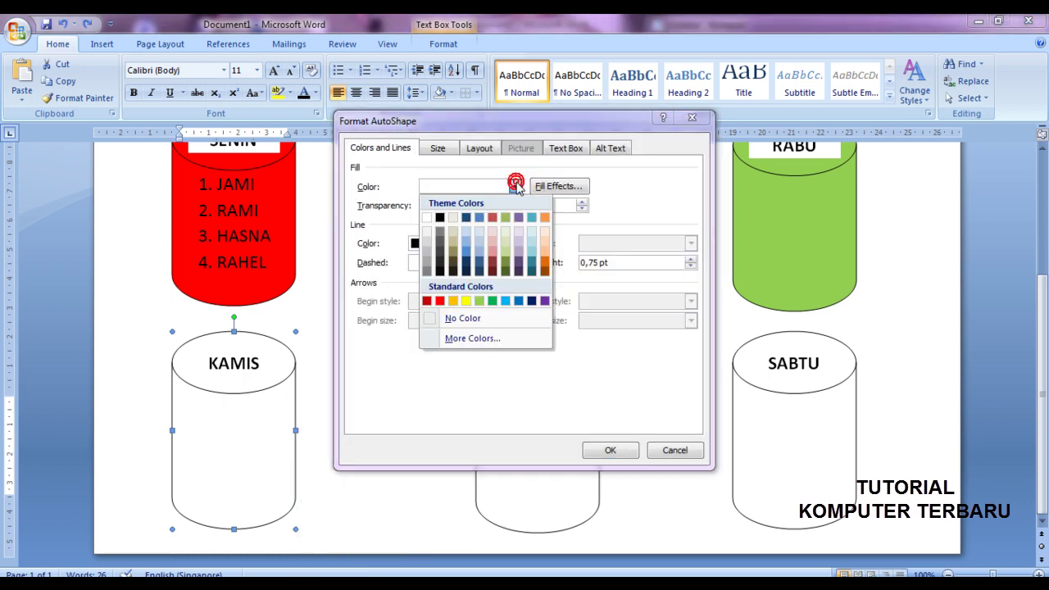
click(504, 301)
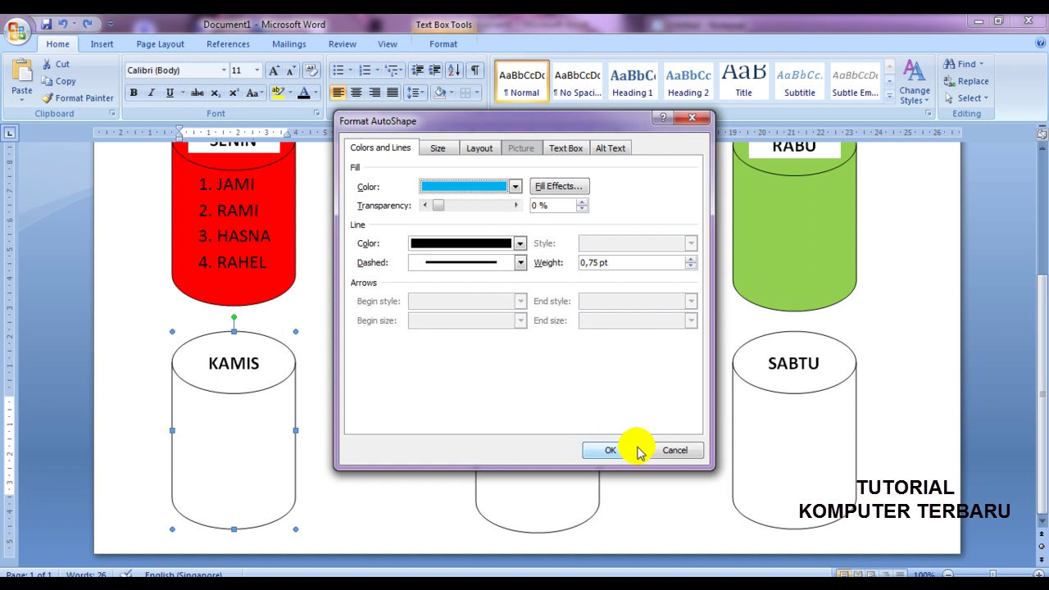
click(611, 450)
click(637, 491)
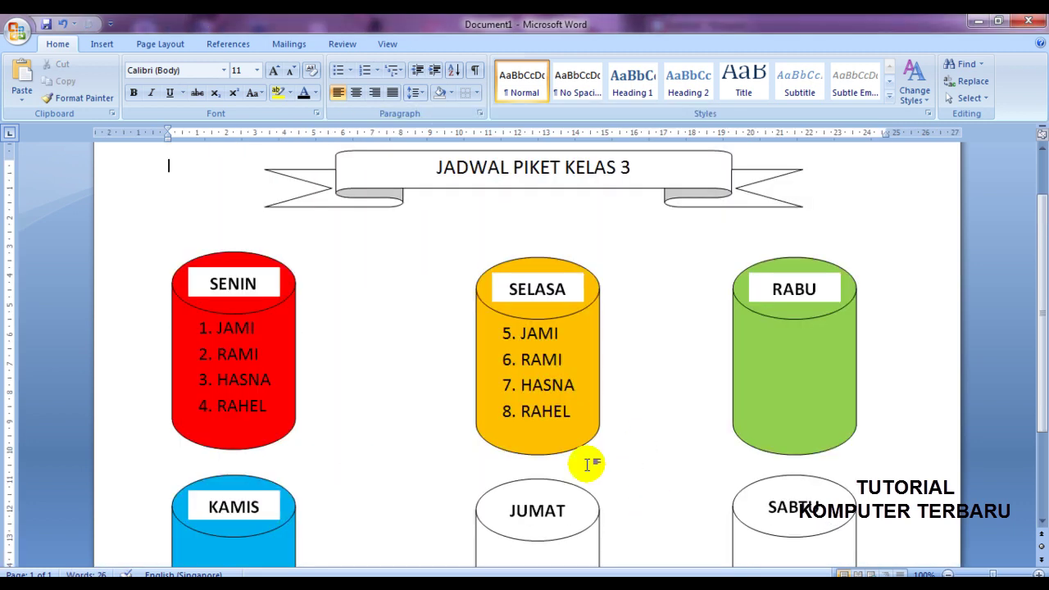
scroll(593, 462, down, 3)
Step: Fill the JUMAT cylinder dark blue
click(595, 368)
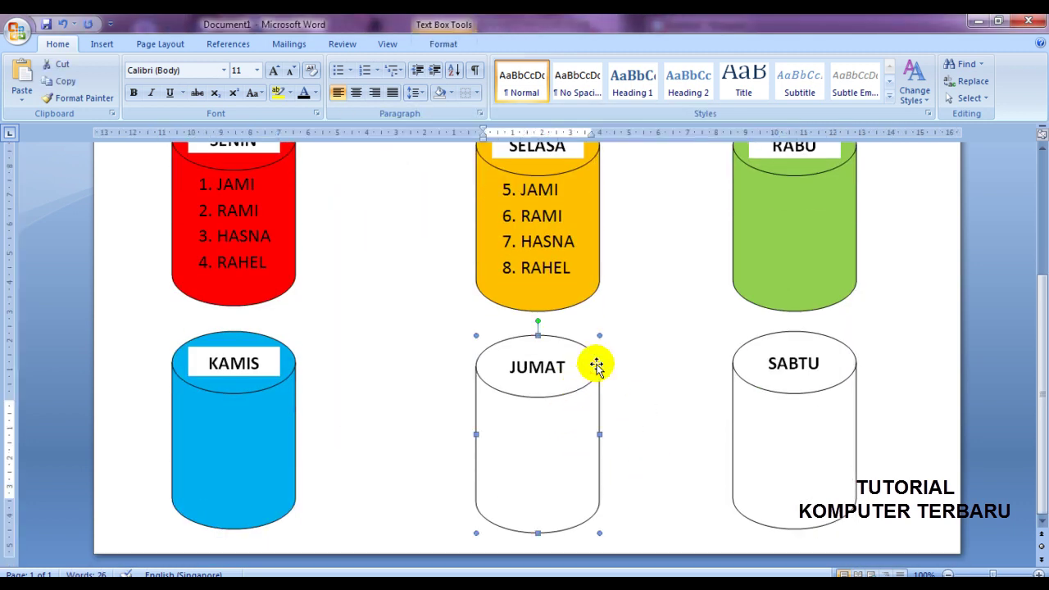
right_click(596, 366)
click(652, 534)
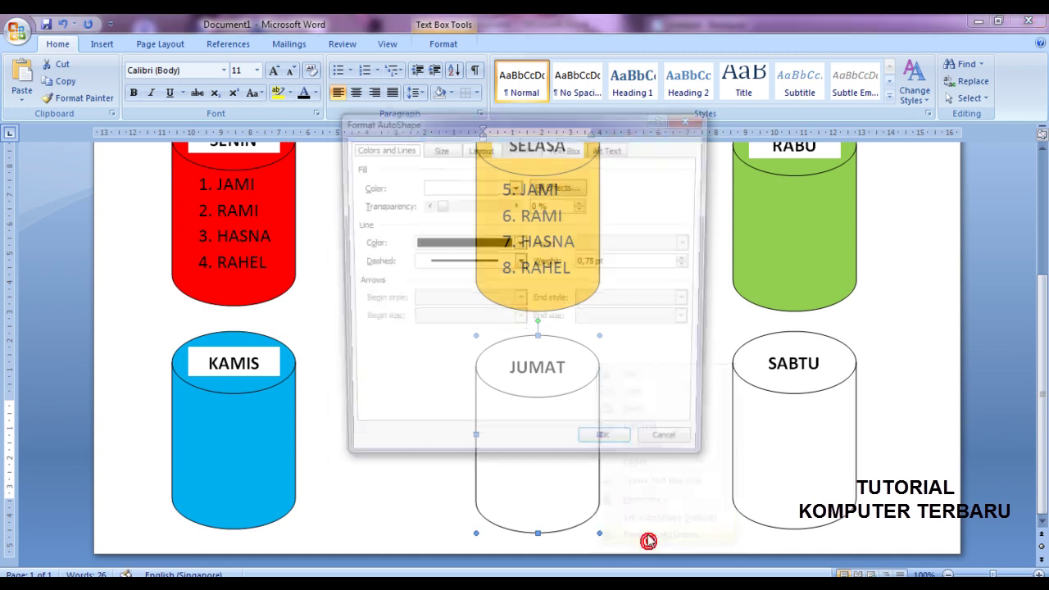
click(514, 187)
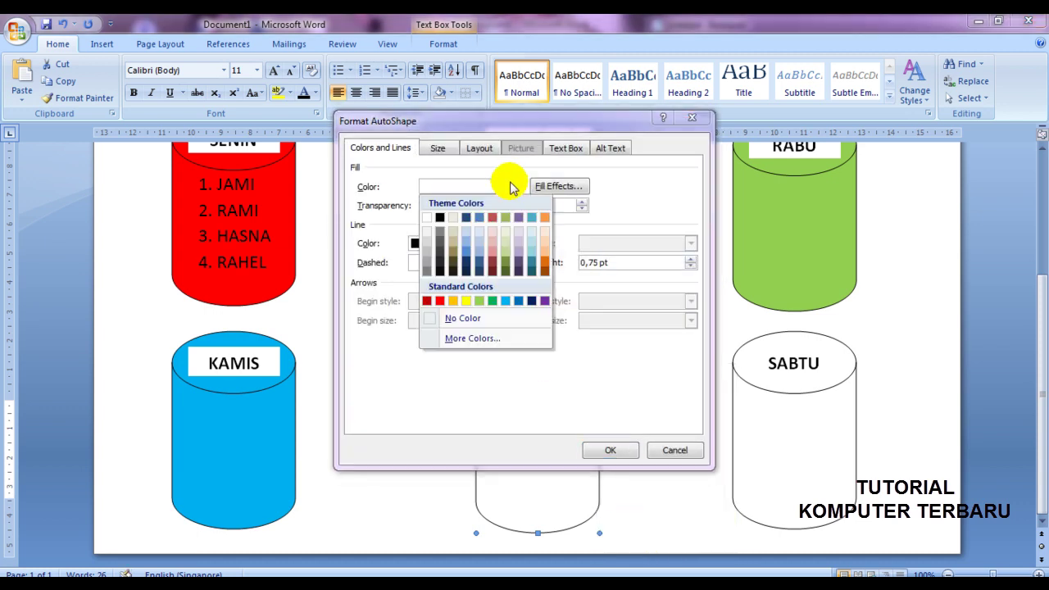
click(531, 301)
click(612, 450)
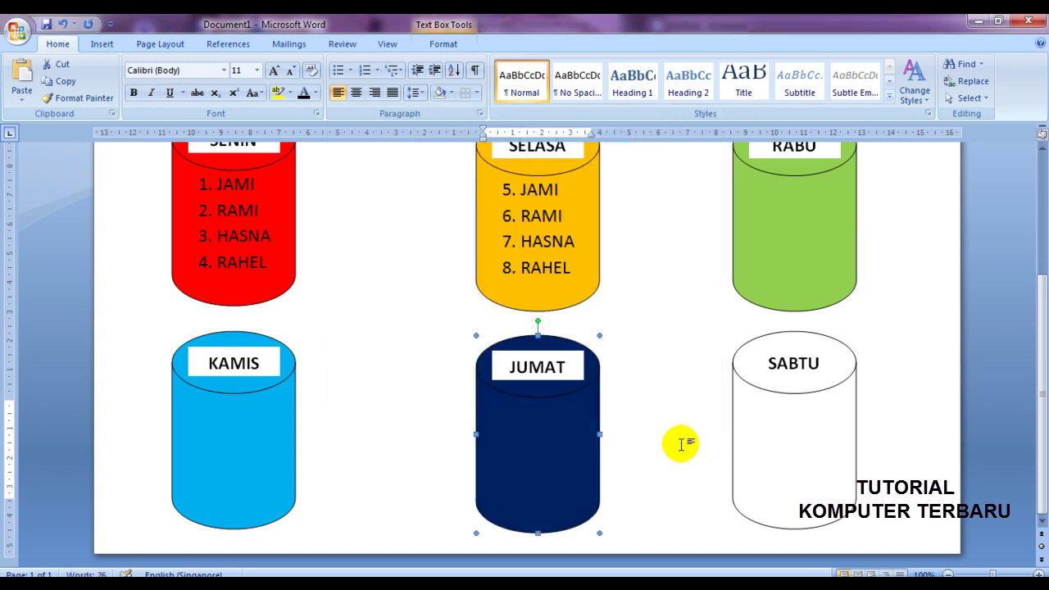
Step: Choose purple as the fill colour for the SABTU cylinder
click(733, 381)
right_click(735, 384)
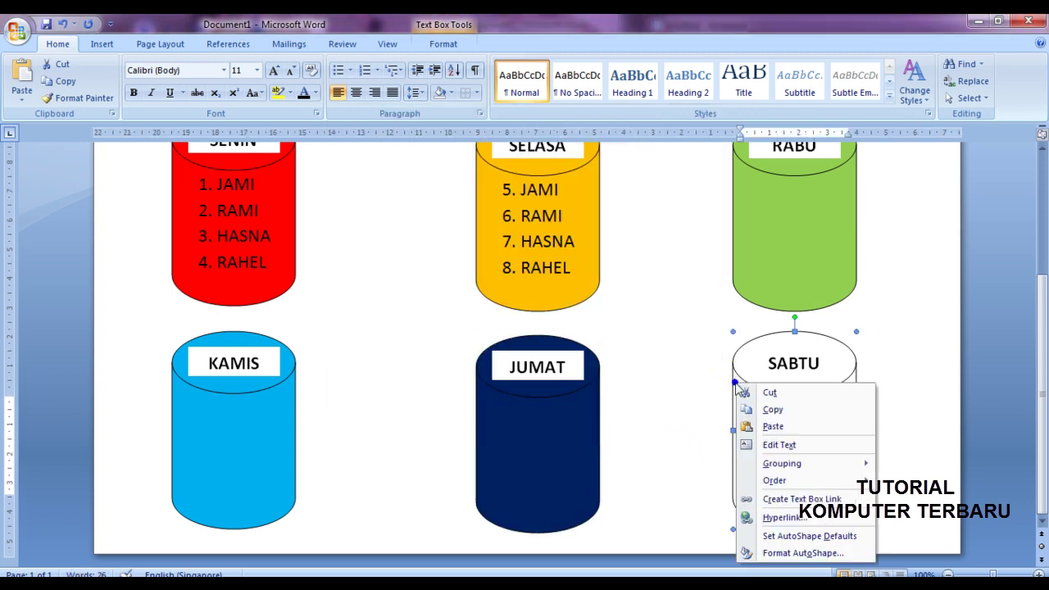
click(803, 553)
click(516, 187)
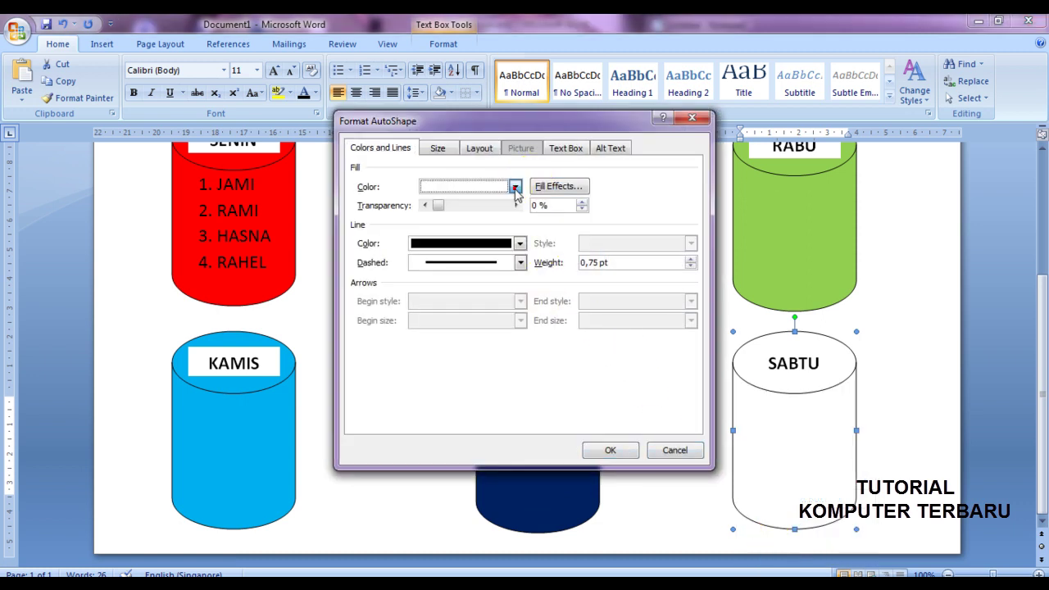
click(515, 188)
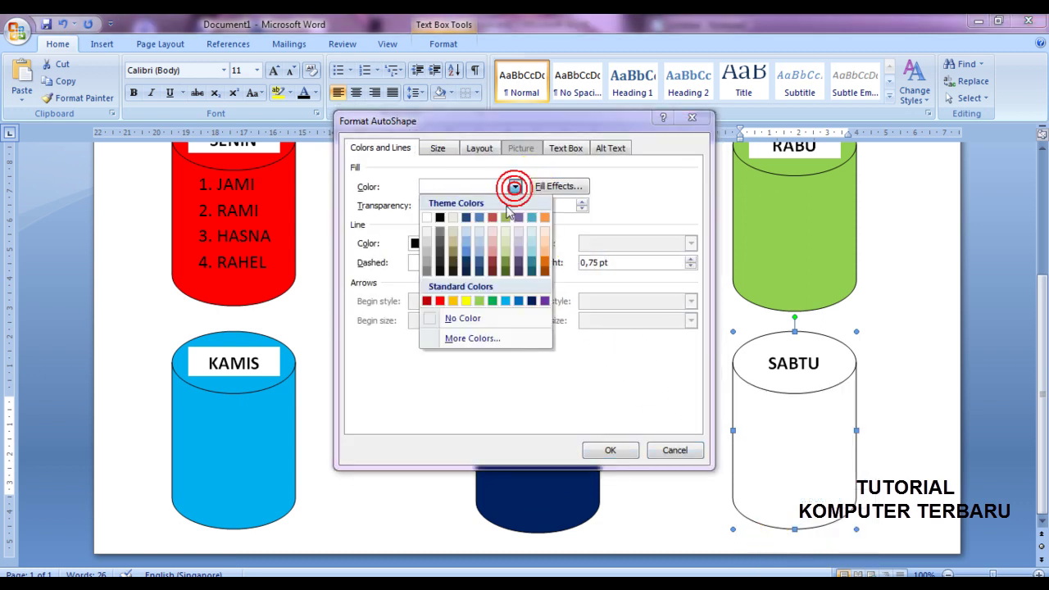
click(545, 301)
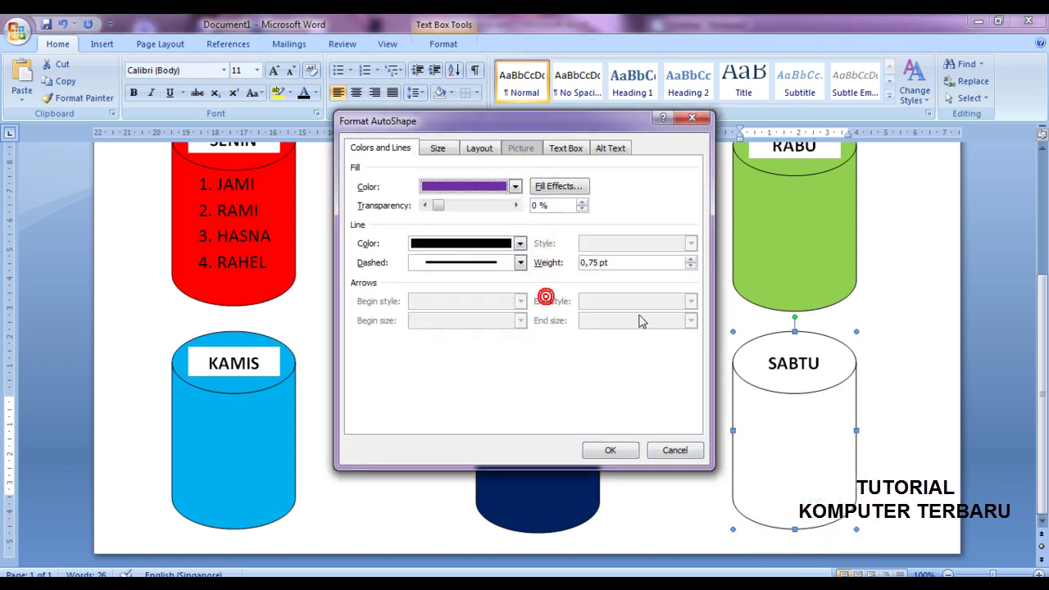
click(628, 453)
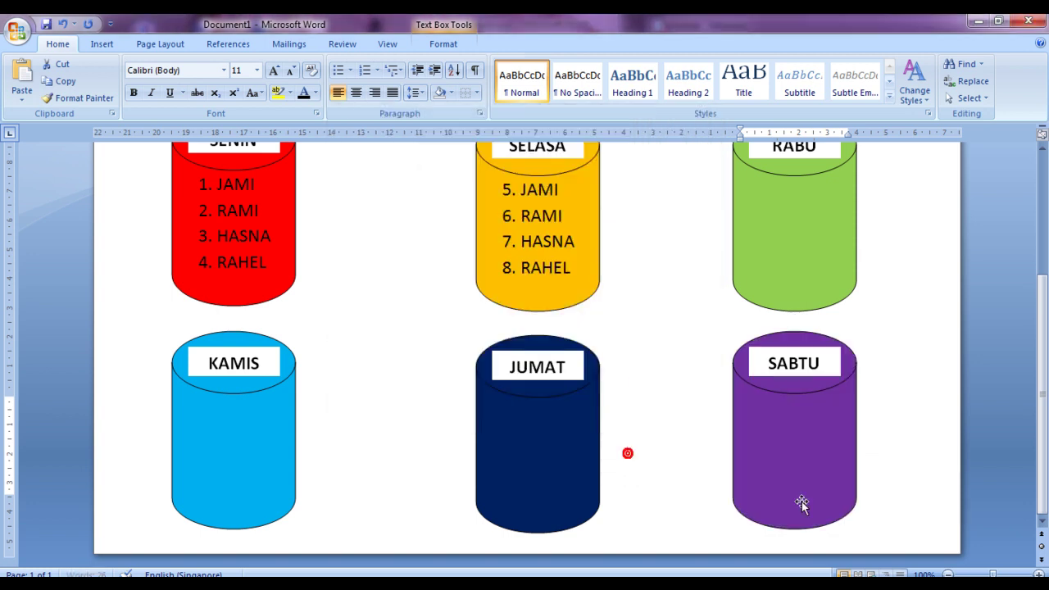
click(930, 434)
scroll(930, 435, up, 1)
scroll(929, 434, down, 4)
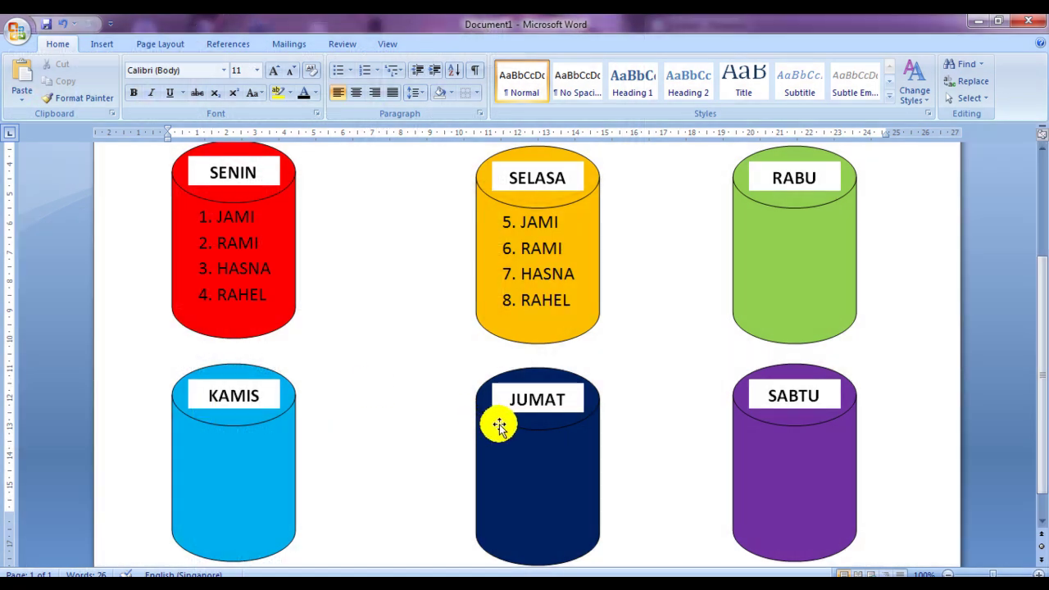
click(537, 383)
scroll(668, 394, up, 3)
scroll(667, 406, down, 1)
scroll(667, 418, down, 1)
scroll(667, 425, up, 4)
scroll(664, 428, down, 1)
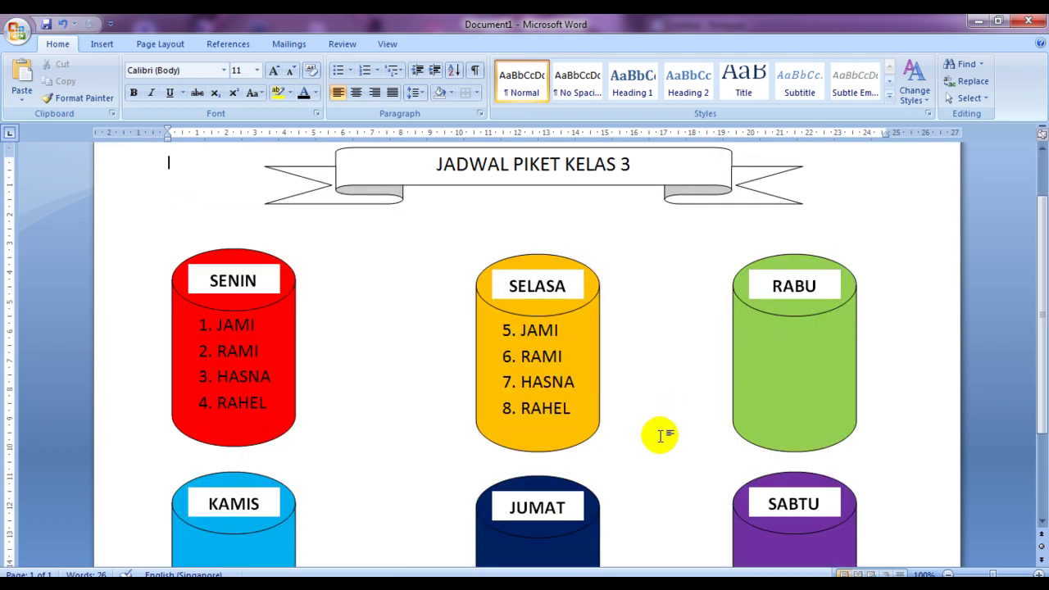
scroll(661, 432, down, 1)
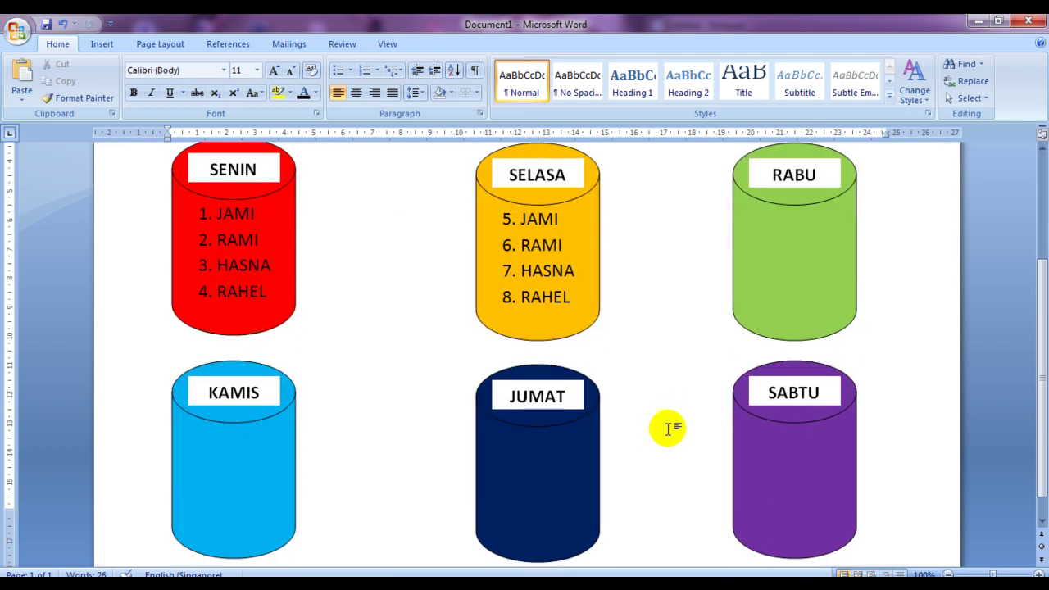
click(766, 265)
click(794, 270)
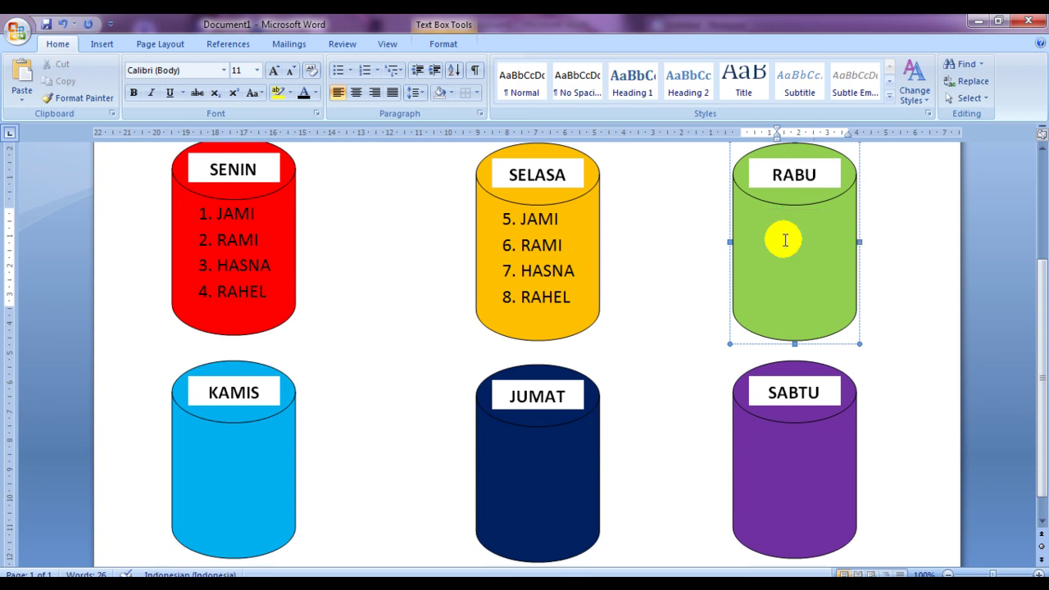
click(795, 449)
scroll(902, 457, up, 2)
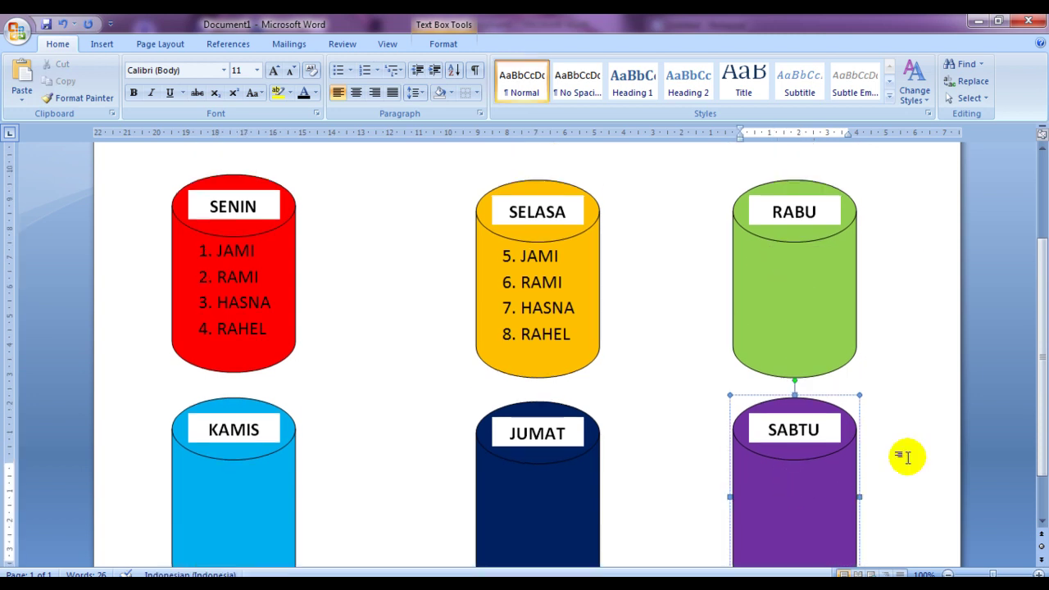